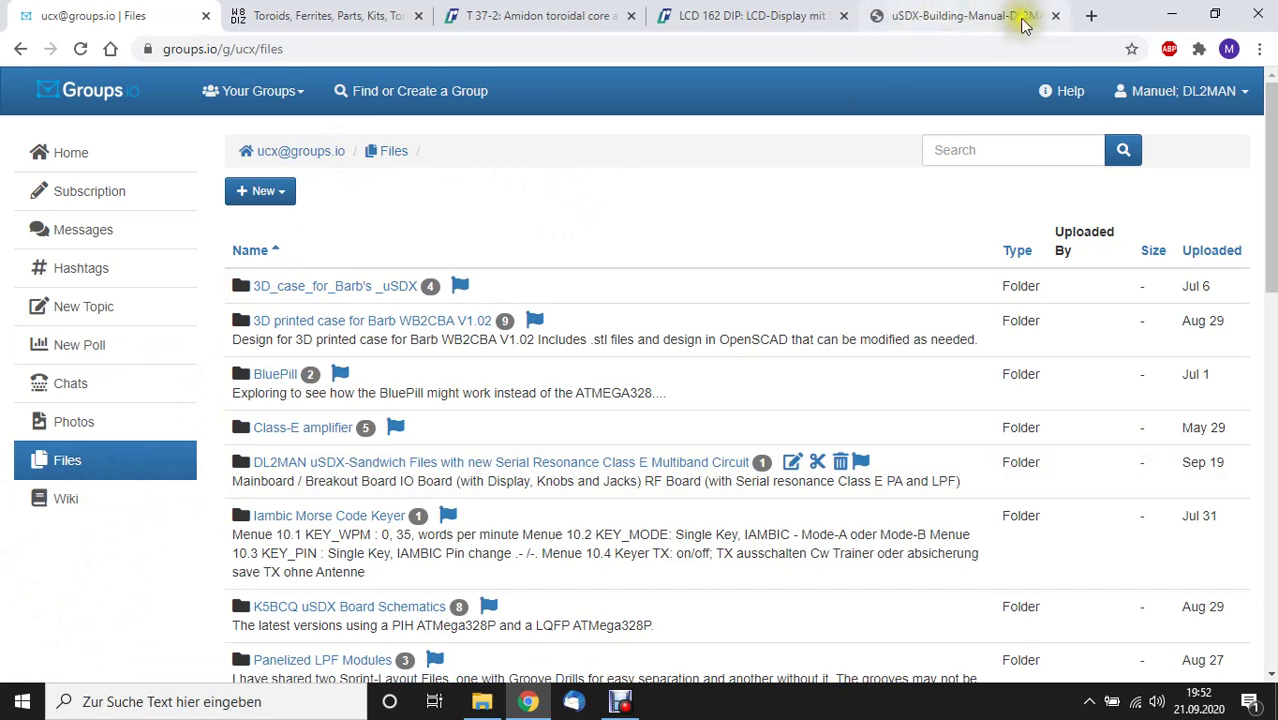
# Minimise Chrome and review the Serial Multi Band band rows A27–A32 (80m to 20m) in Calc.
pyautogui.click(121, 204)
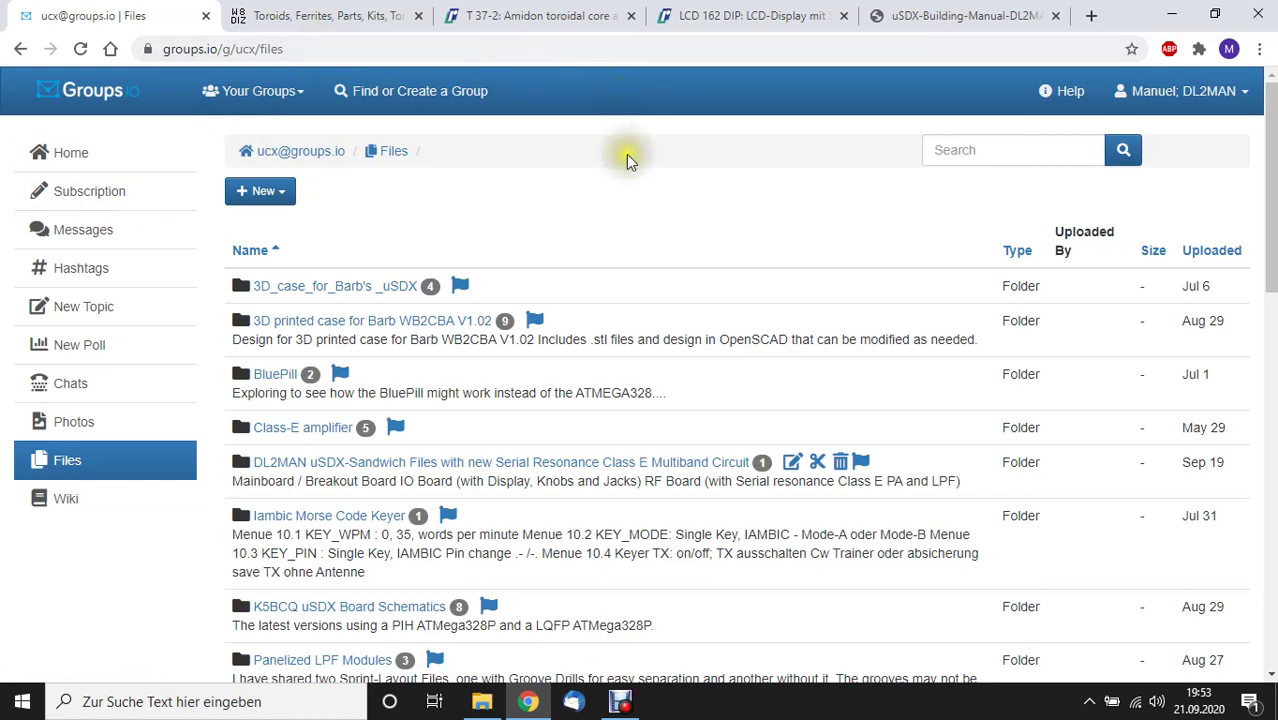
pyautogui.click(1174, 17)
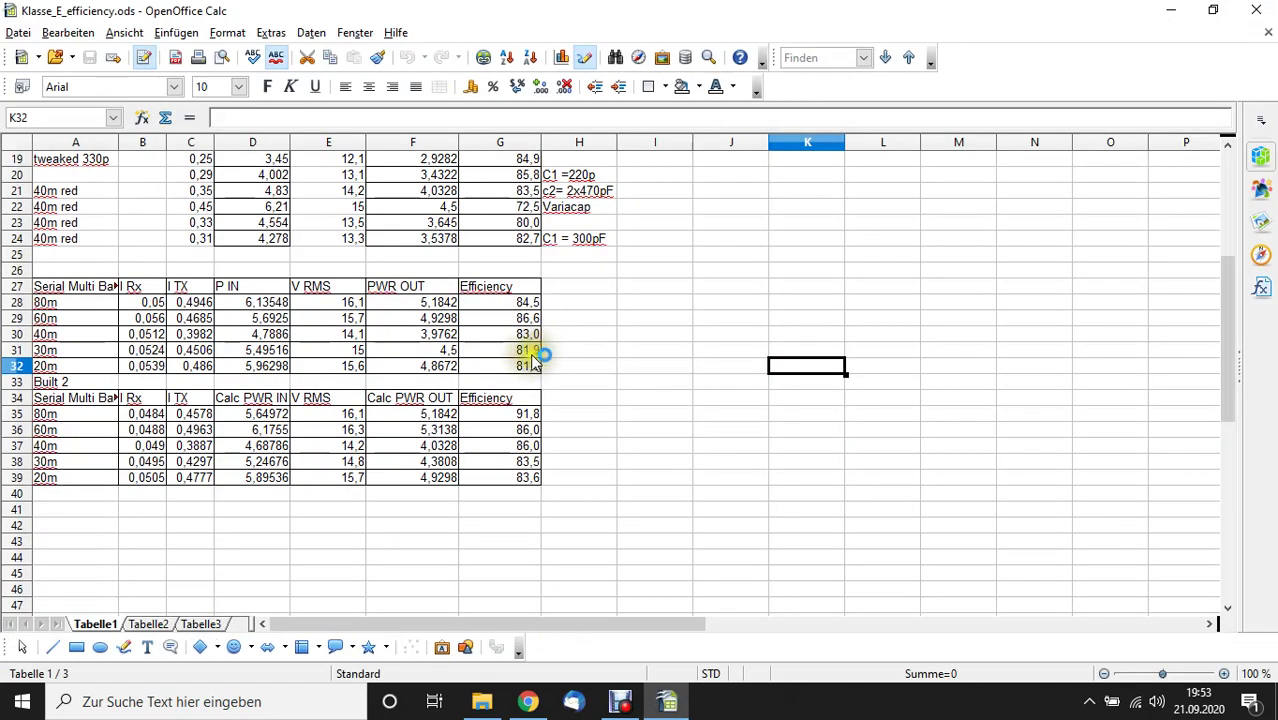
pyautogui.click(44, 290)
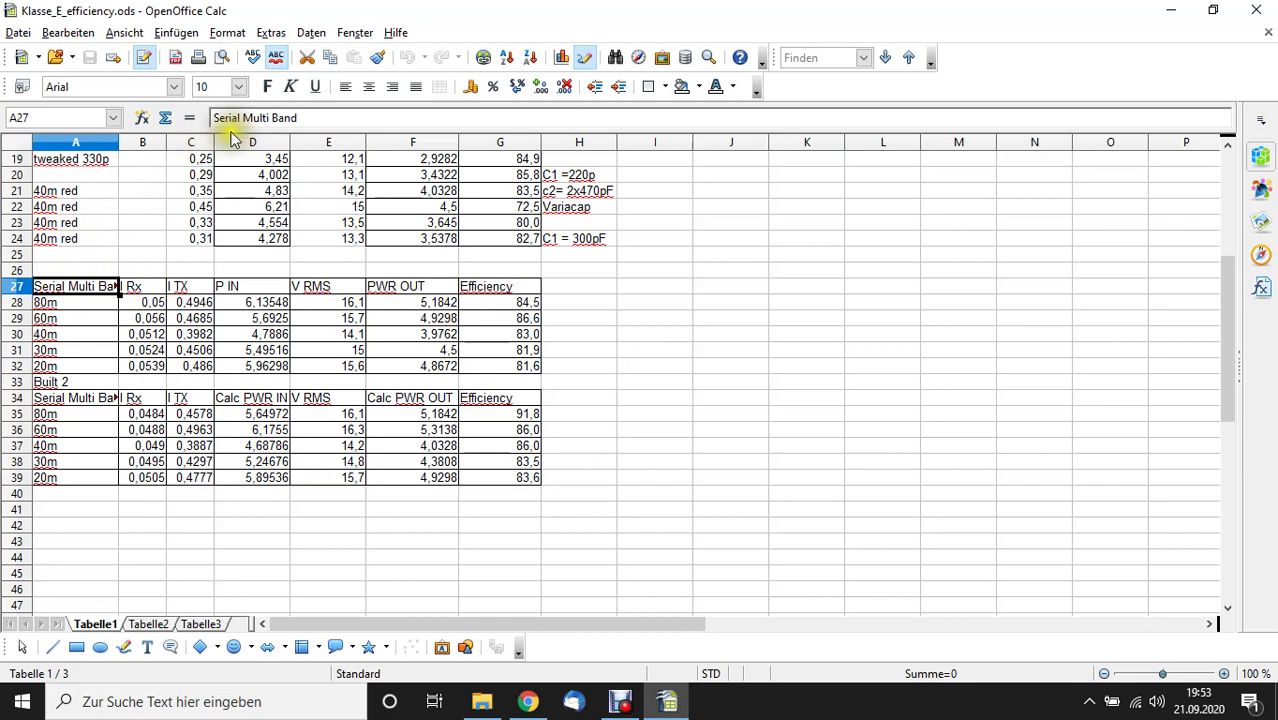
pyautogui.click(85, 286)
pyautogui.click(45, 304)
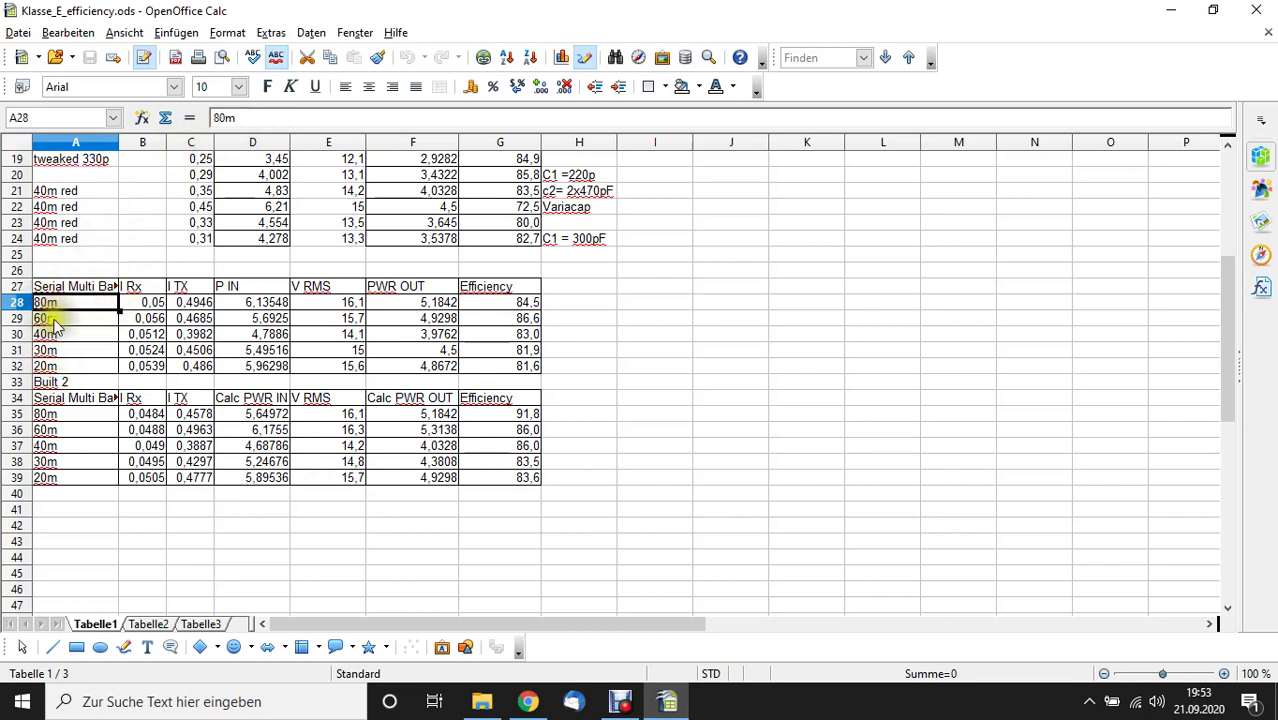
pyautogui.click(55, 368)
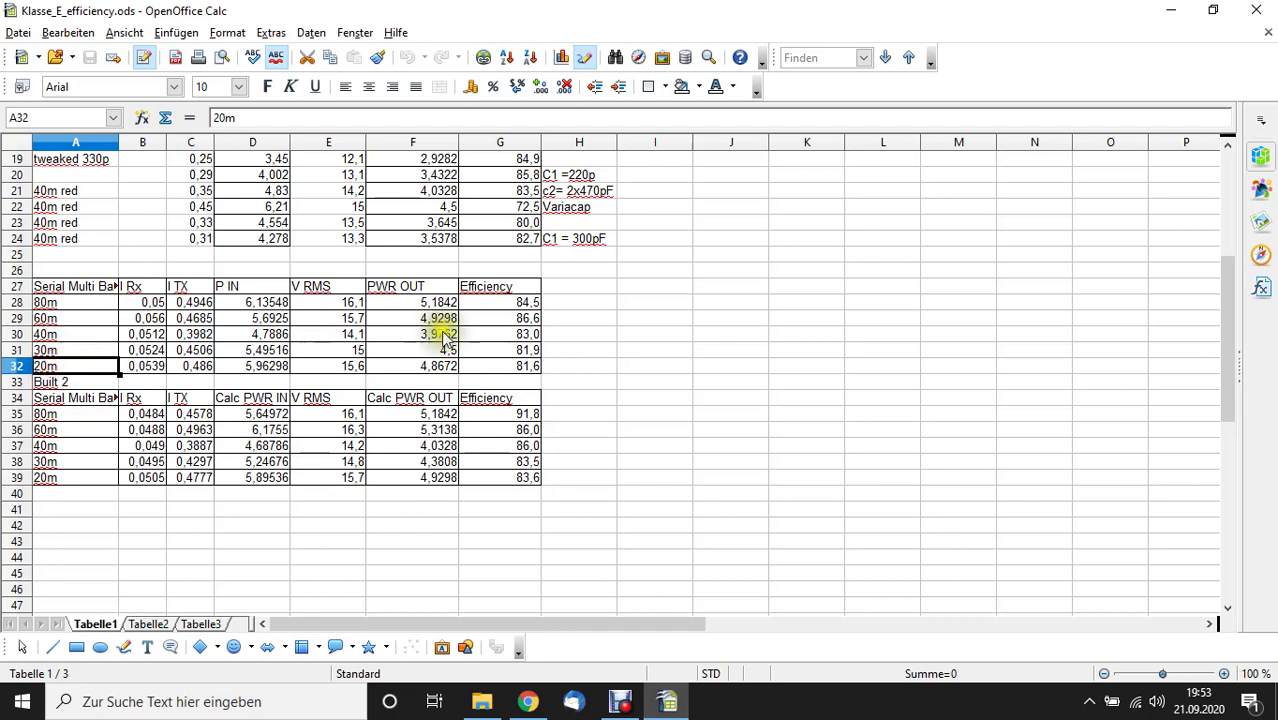
# Inspect the Built 1 efficiency formulas and values in G28–G32.
pyautogui.click(527, 305)
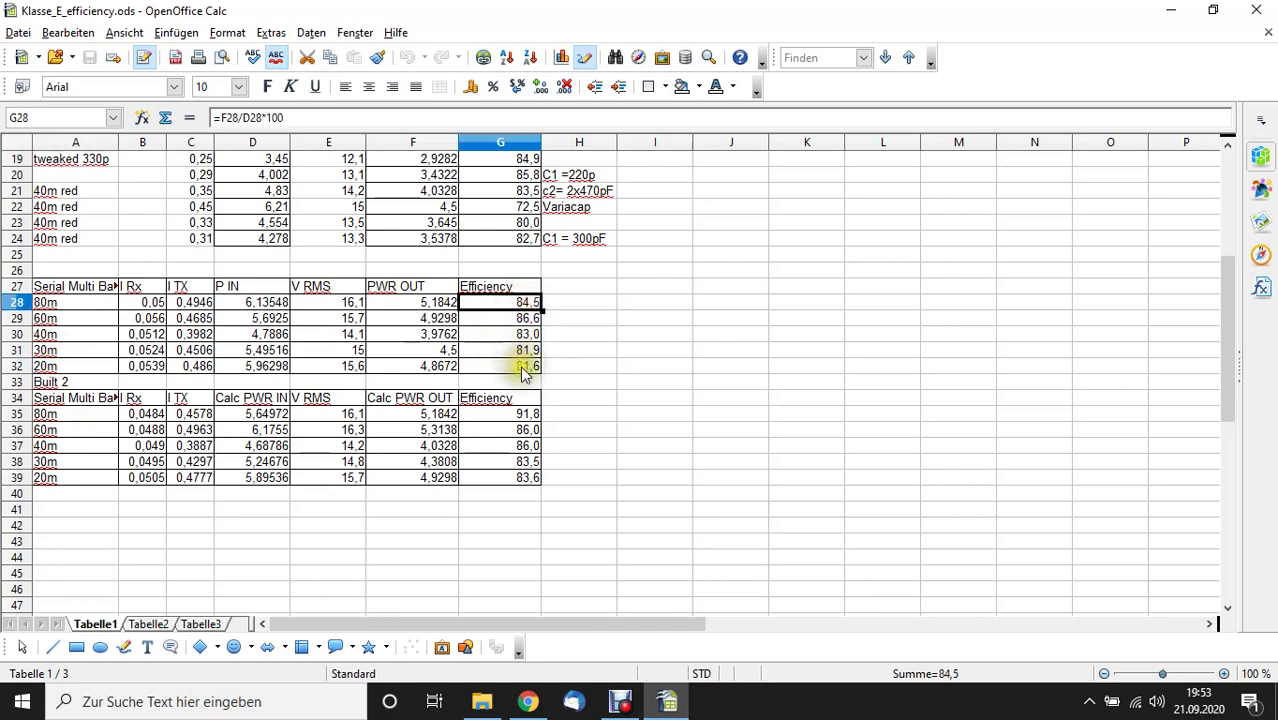
pyautogui.keyDown('shift'); pyautogui.click(522, 366); pyautogui.keyUp('shift')
pyautogui.click(527, 303)
pyautogui.click(522, 366)
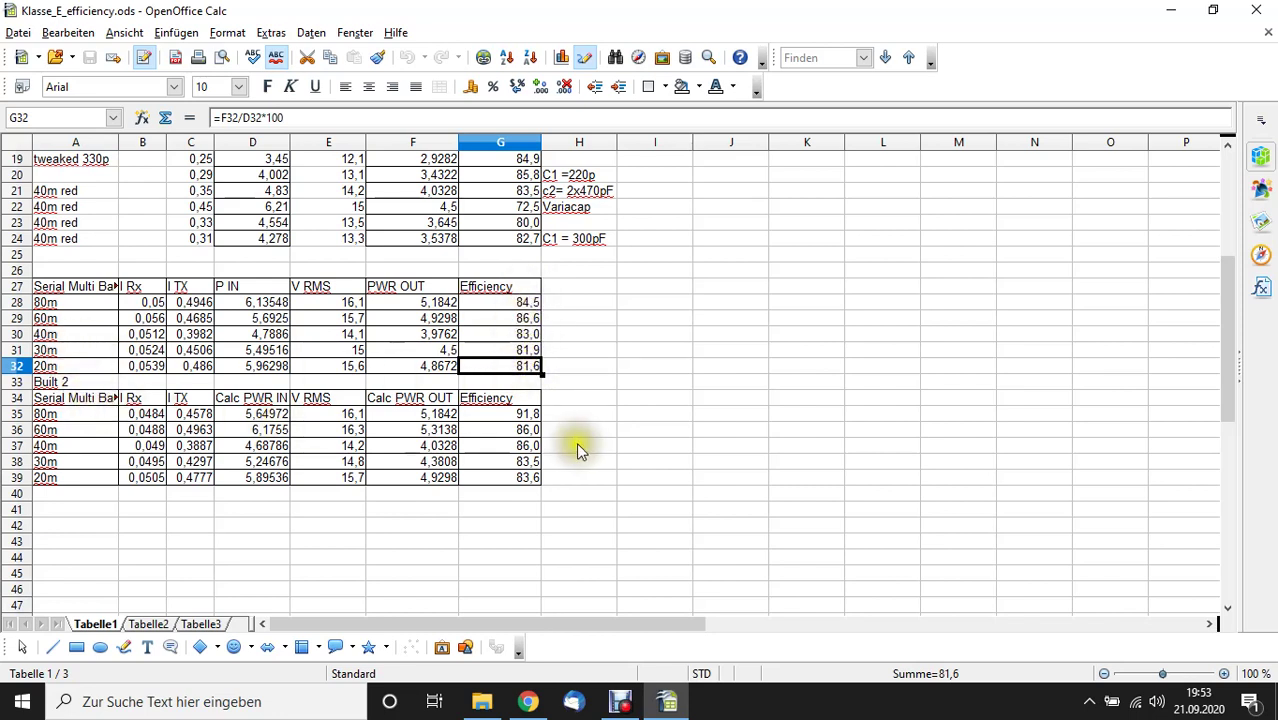
# Check the Built 2 efficiencies in G35–G39, then minimise Calc.
pyautogui.click(531, 414)
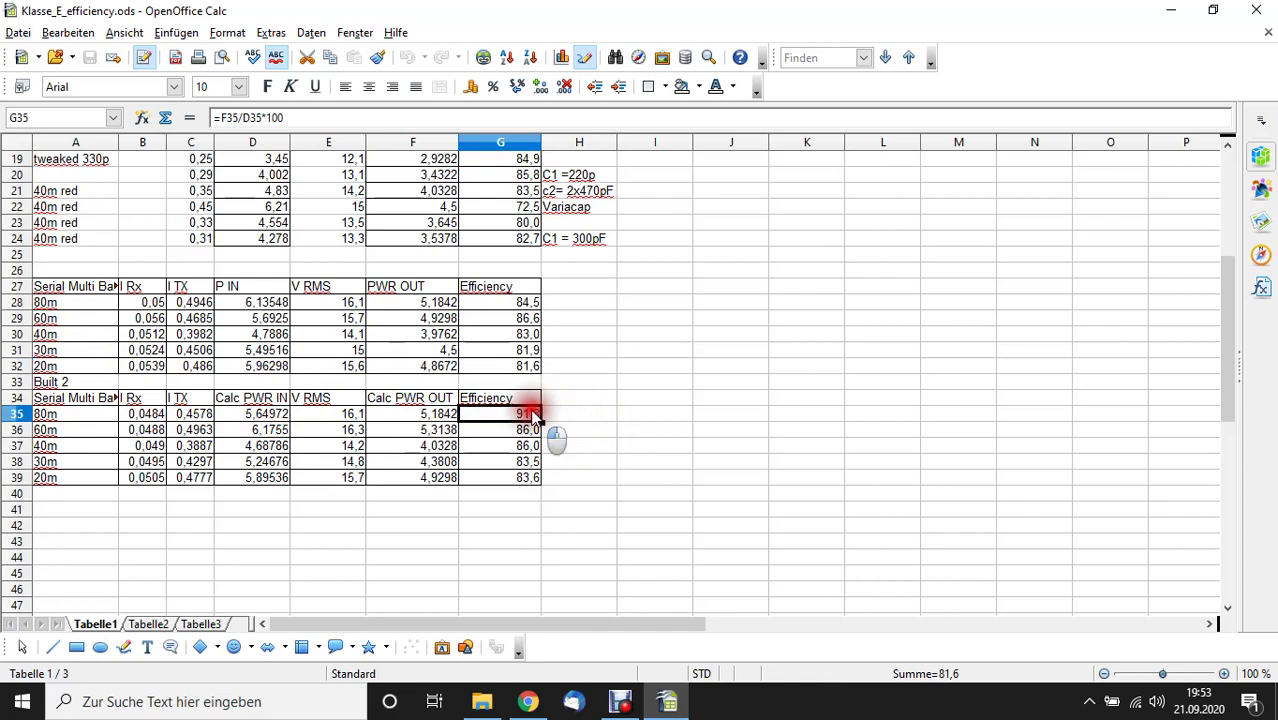
pyautogui.click(525, 477)
pyautogui.click(531, 416)
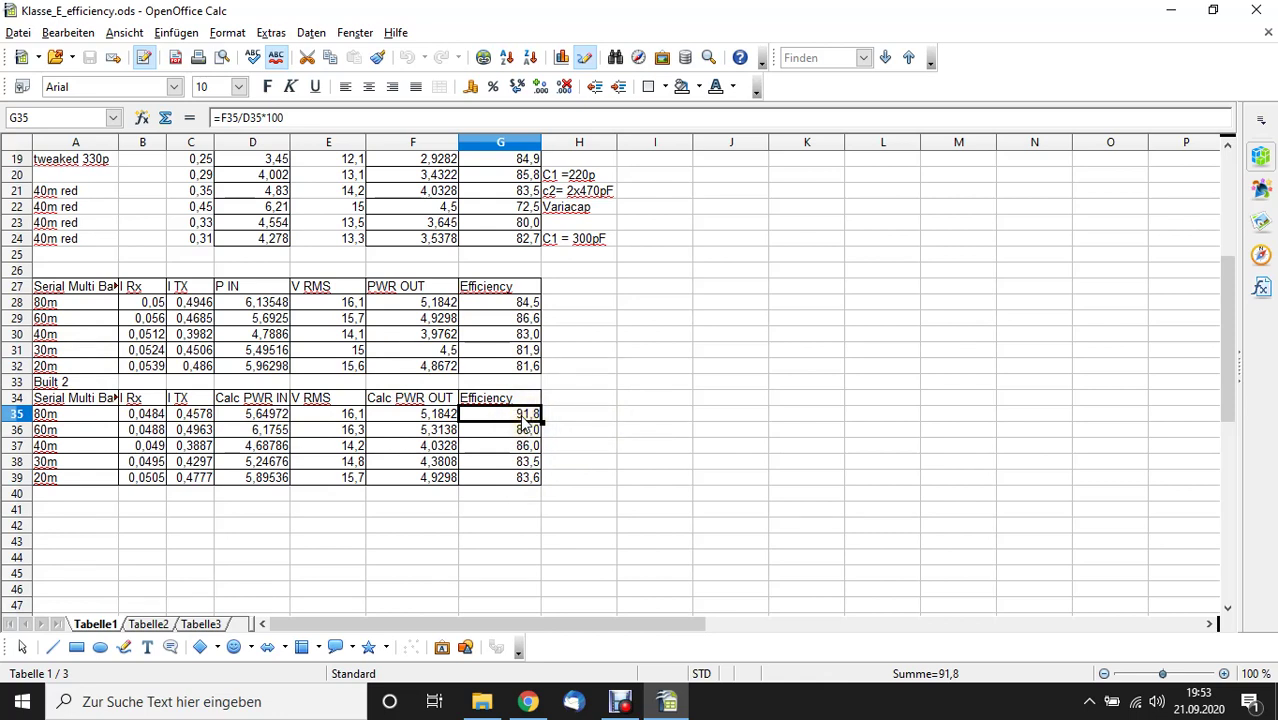
pyautogui.click(527, 478)
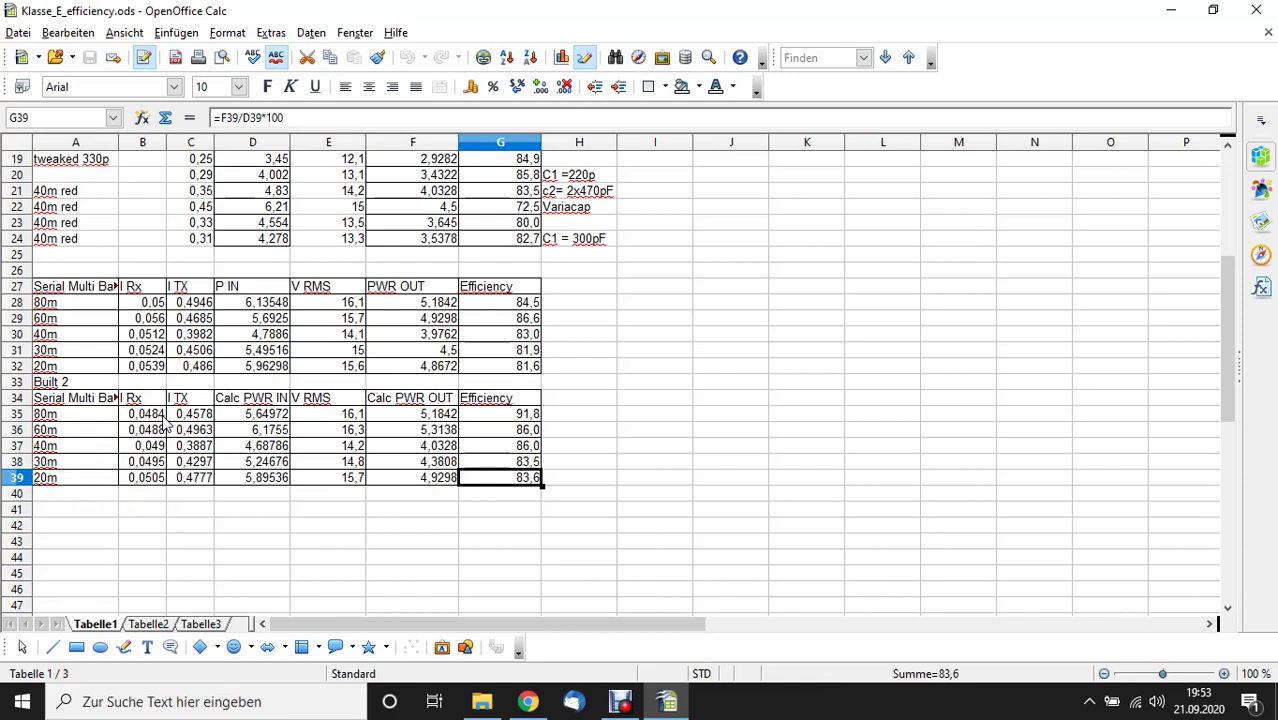
pyautogui.click(1172, 17)
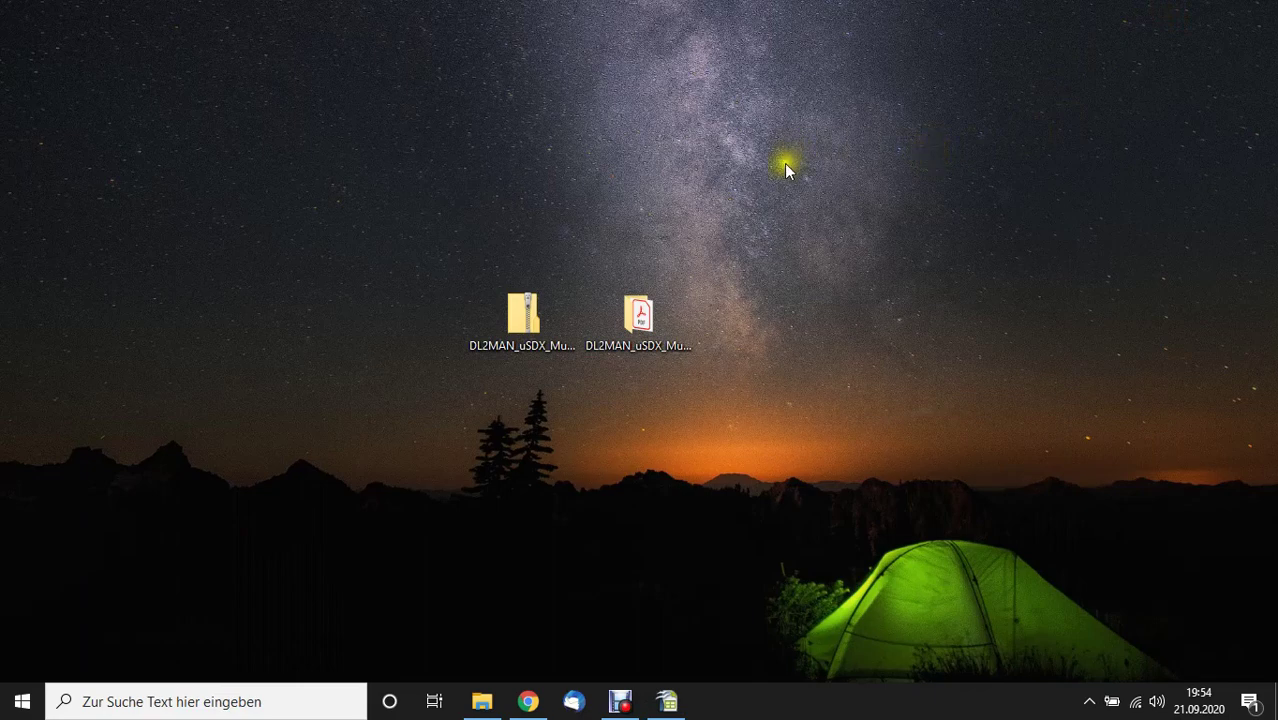
# Restore Chrome and open the DL2MAN uSDX-Sandwich folder in the Groups.io files list.
pyautogui.click(522, 700)
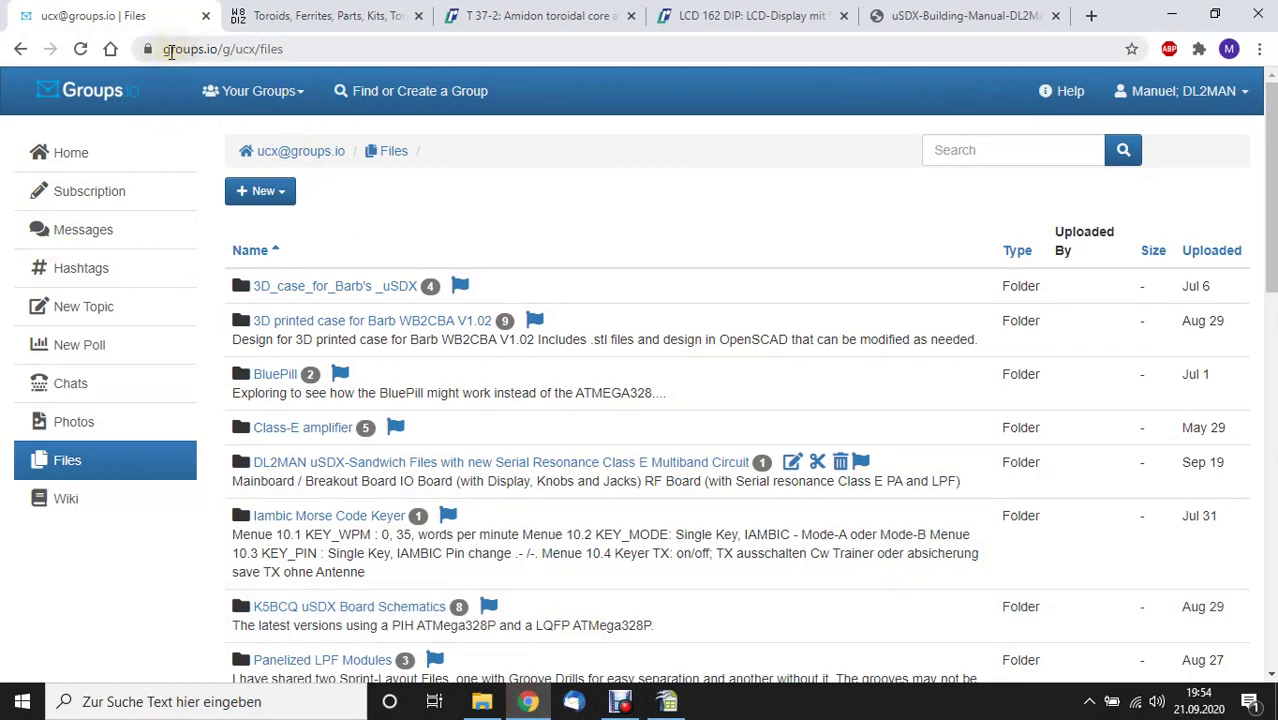
pyautogui.click(200, 49)
pyautogui.moveTo(290, 49); pyautogui.dragTo(237, 49)
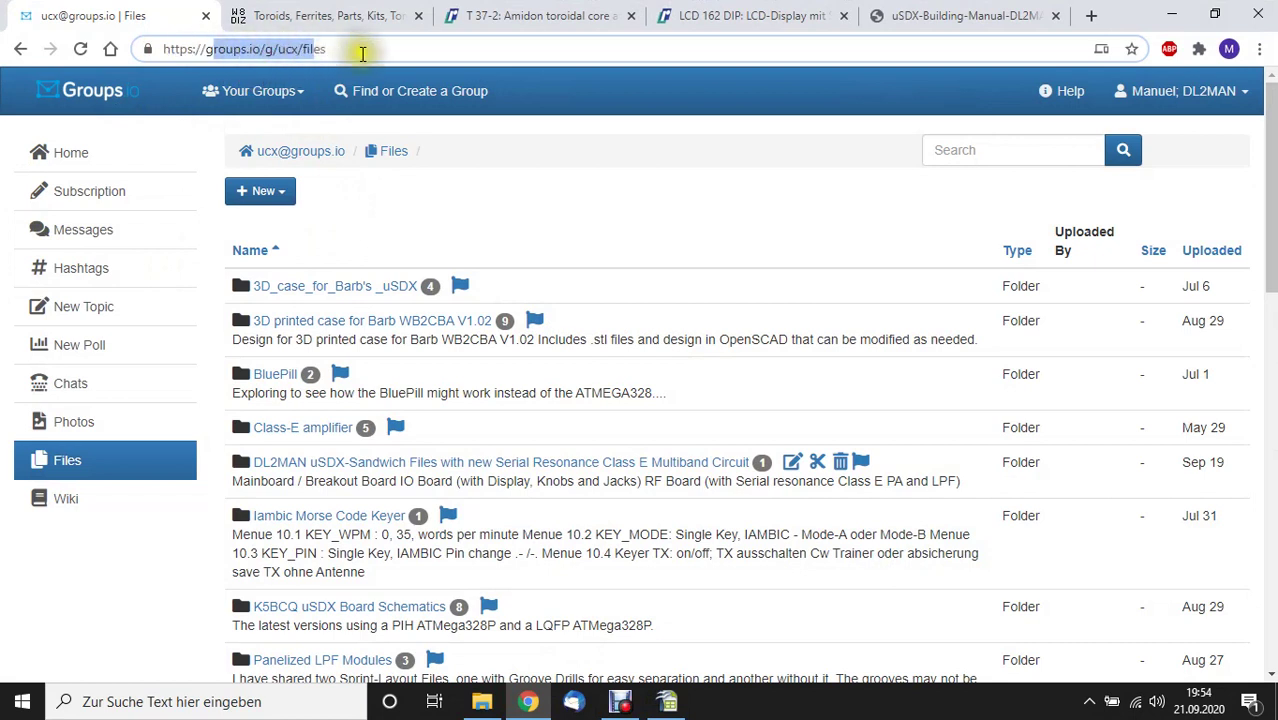
pyautogui.click(297, 49)
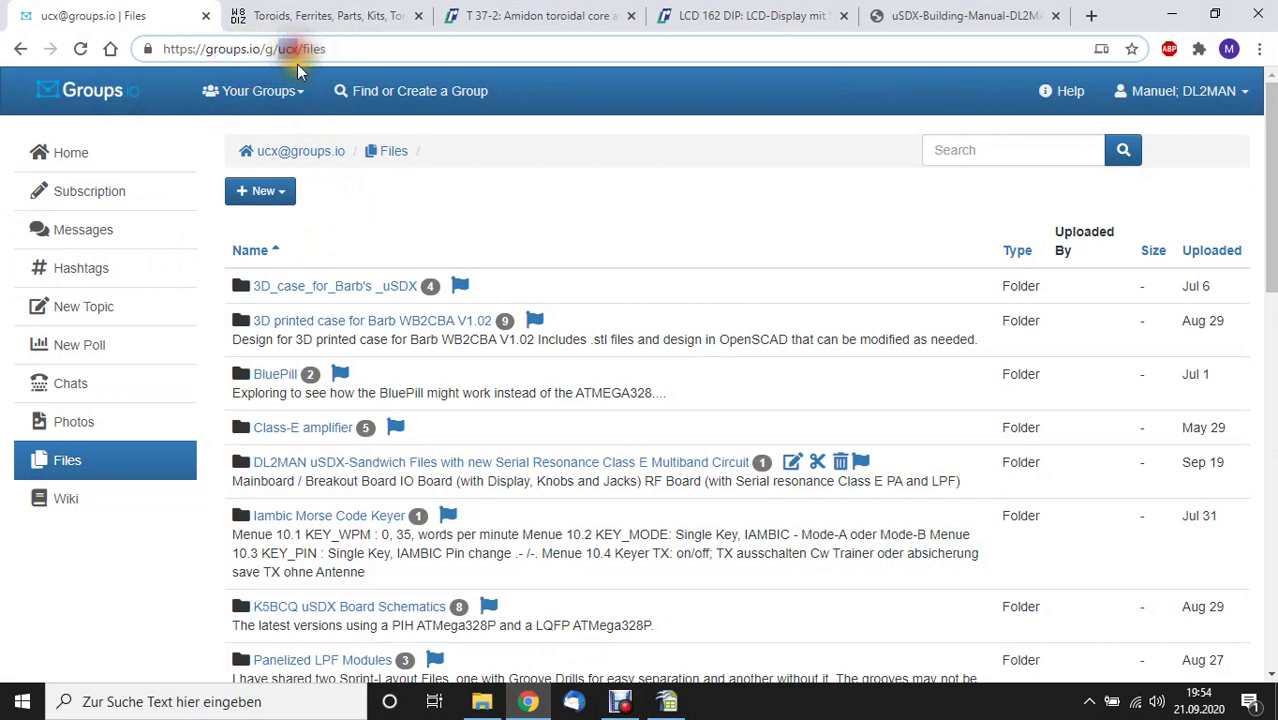
pyautogui.doubleClick(305, 49)
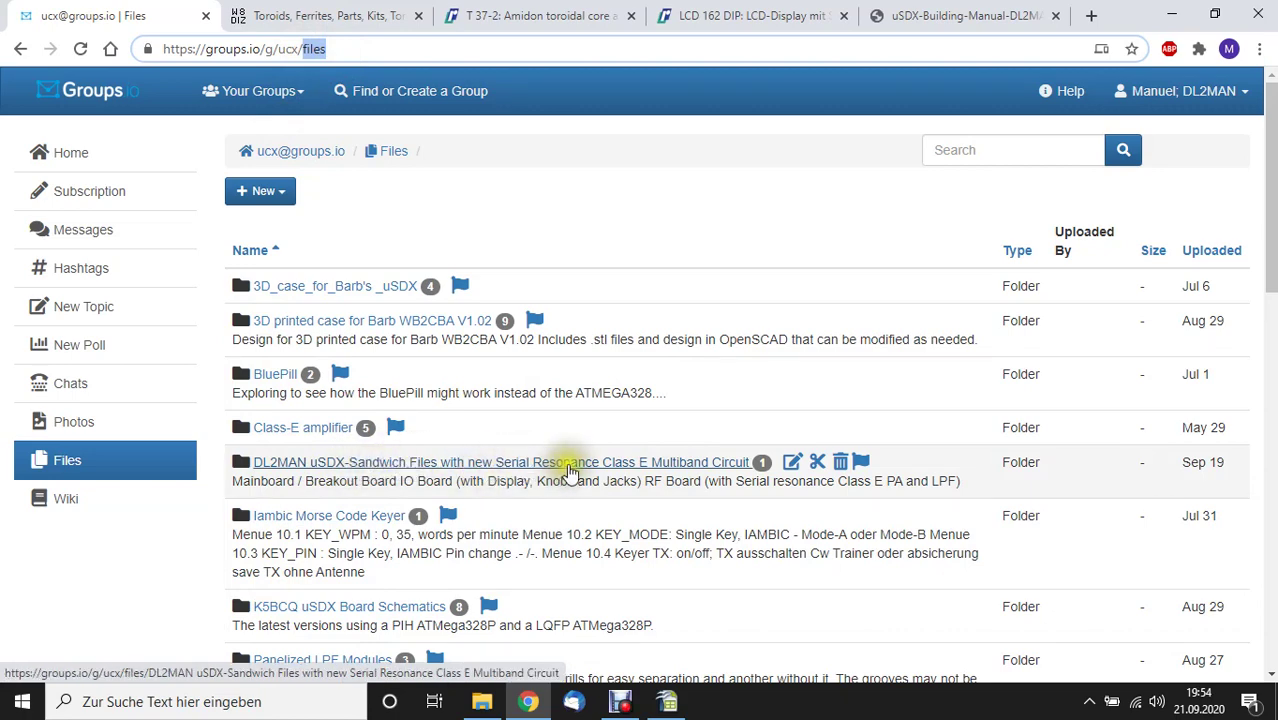
pyautogui.click(638, 463)
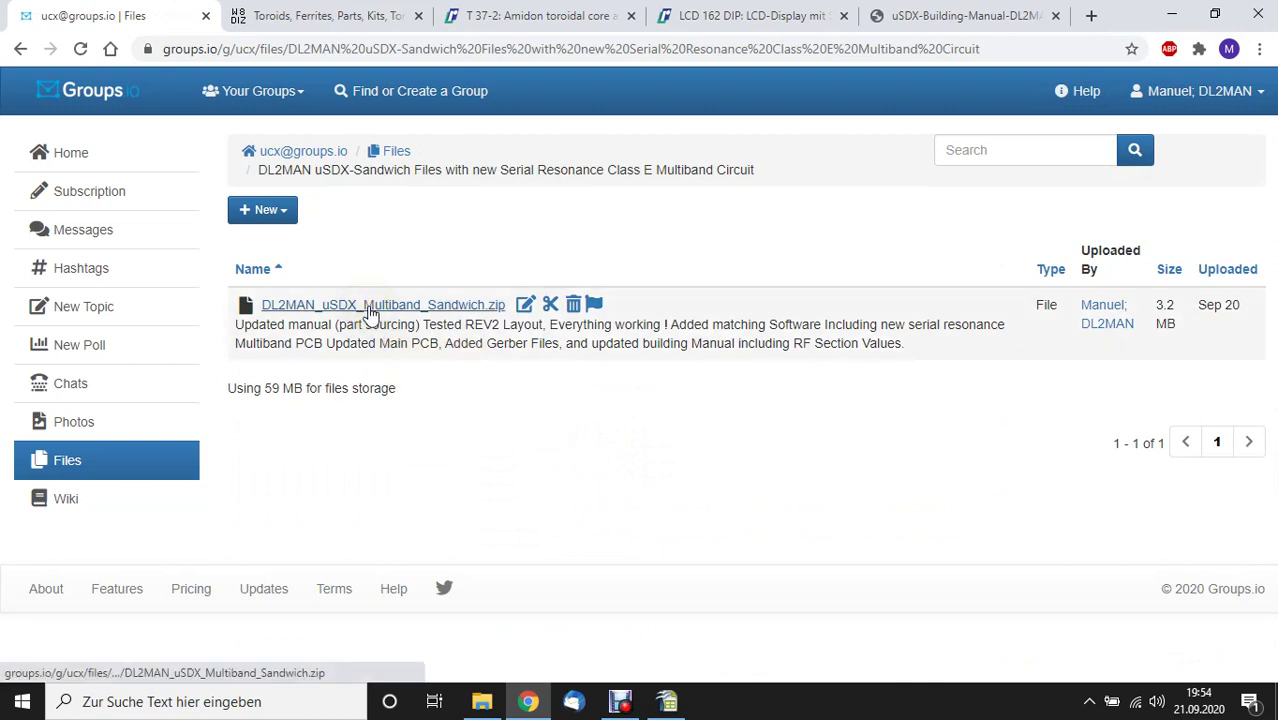
pyautogui.moveTo(372, 302); pyautogui.dragTo(470, 295)
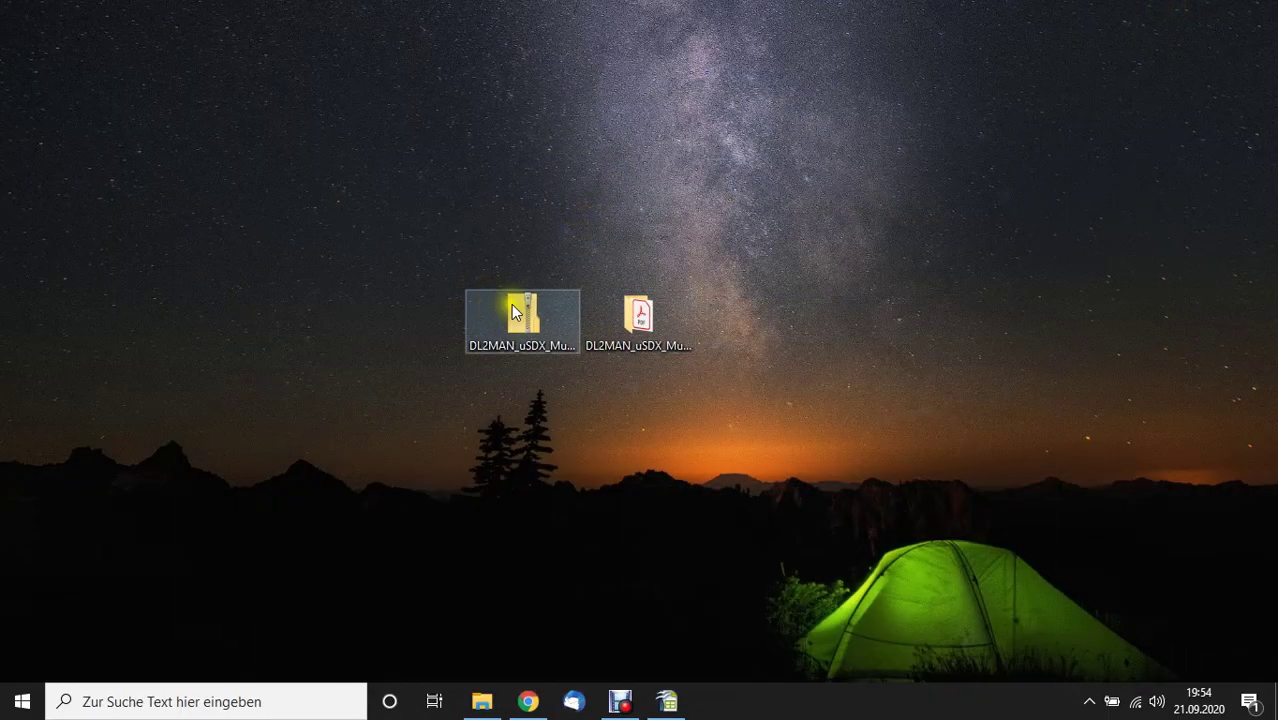
# Open DL2MAN_uSDX_Multiband_Sandwich and look over DataSheets, Firmware, PCB-Files, Schematics and the building manual.
pyautogui.doubleClick(640, 318)
pyautogui.moveTo(430, 350); pyautogui.dragTo(442, 414)
pyautogui.click(476, 432)
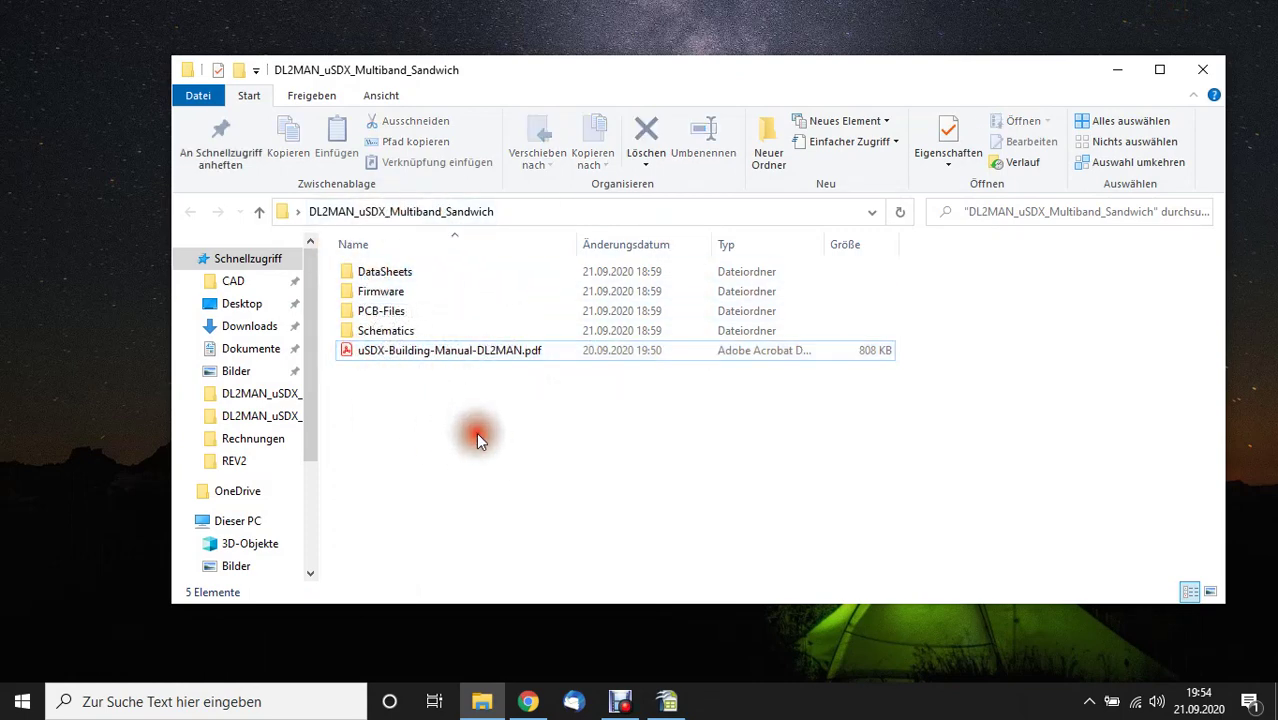
pyautogui.click(383, 281)
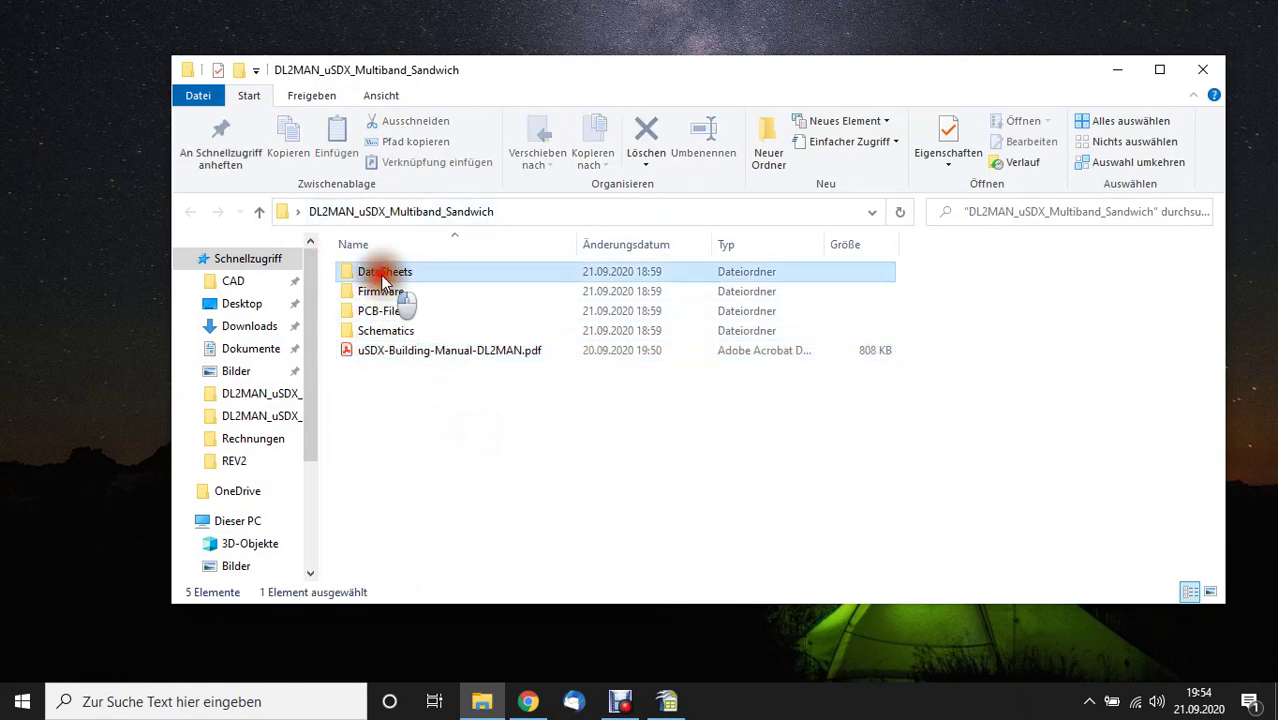
pyautogui.click(380, 291)
pyautogui.click(380, 311)
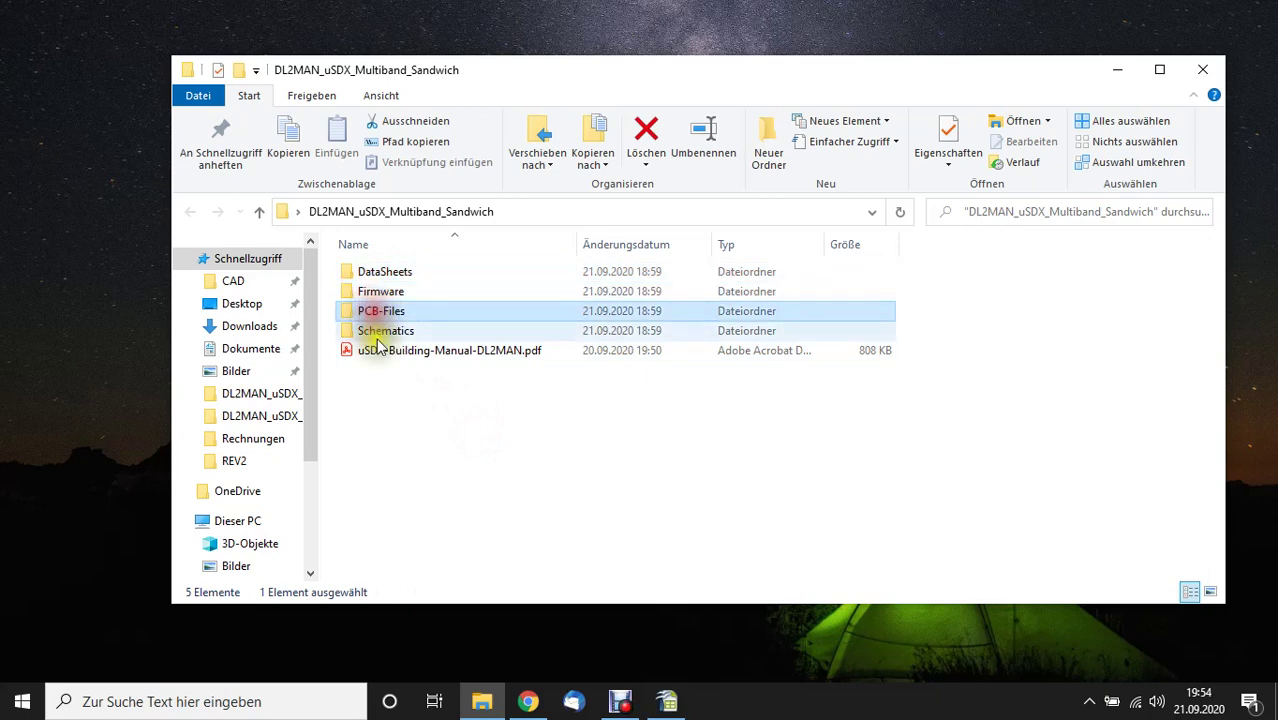
pyautogui.click(376, 331)
pyautogui.click(367, 350)
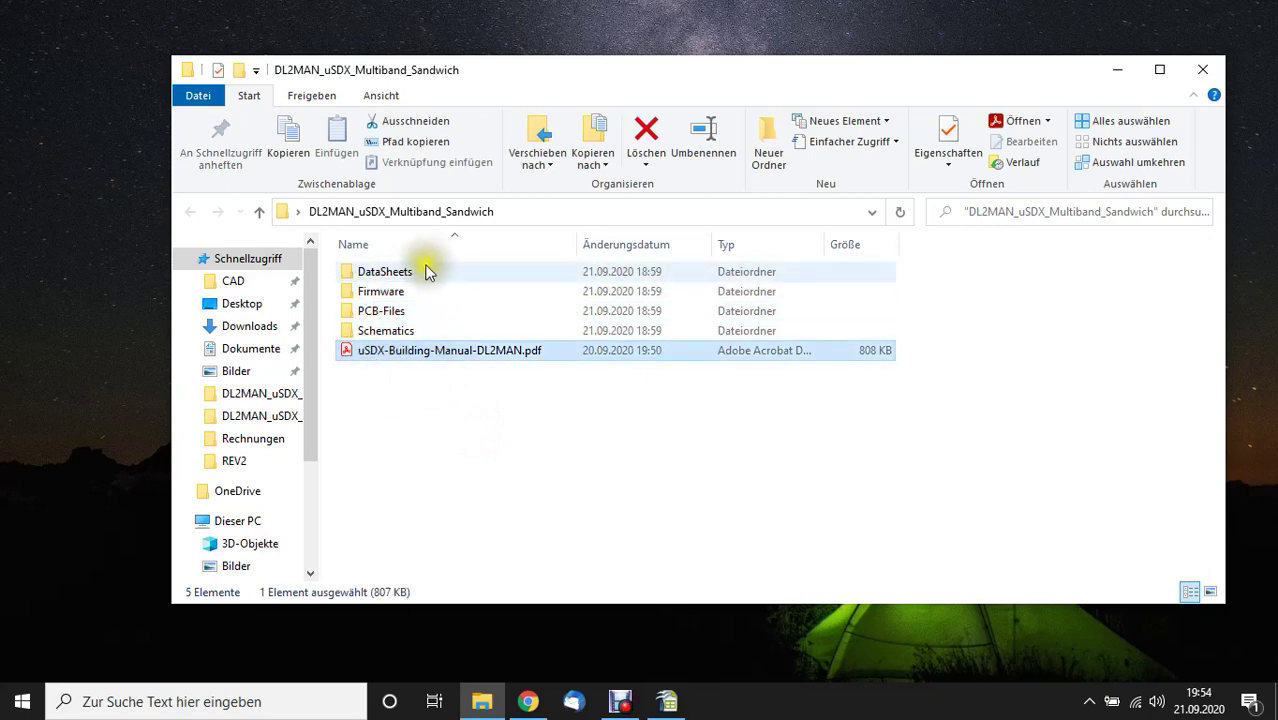
# Open DataSheets and select Relay_IM43CGR.pdf and Display_DIP162-DE.pdf.
pyautogui.click(390, 272)
pyautogui.doubleClick(390, 272)
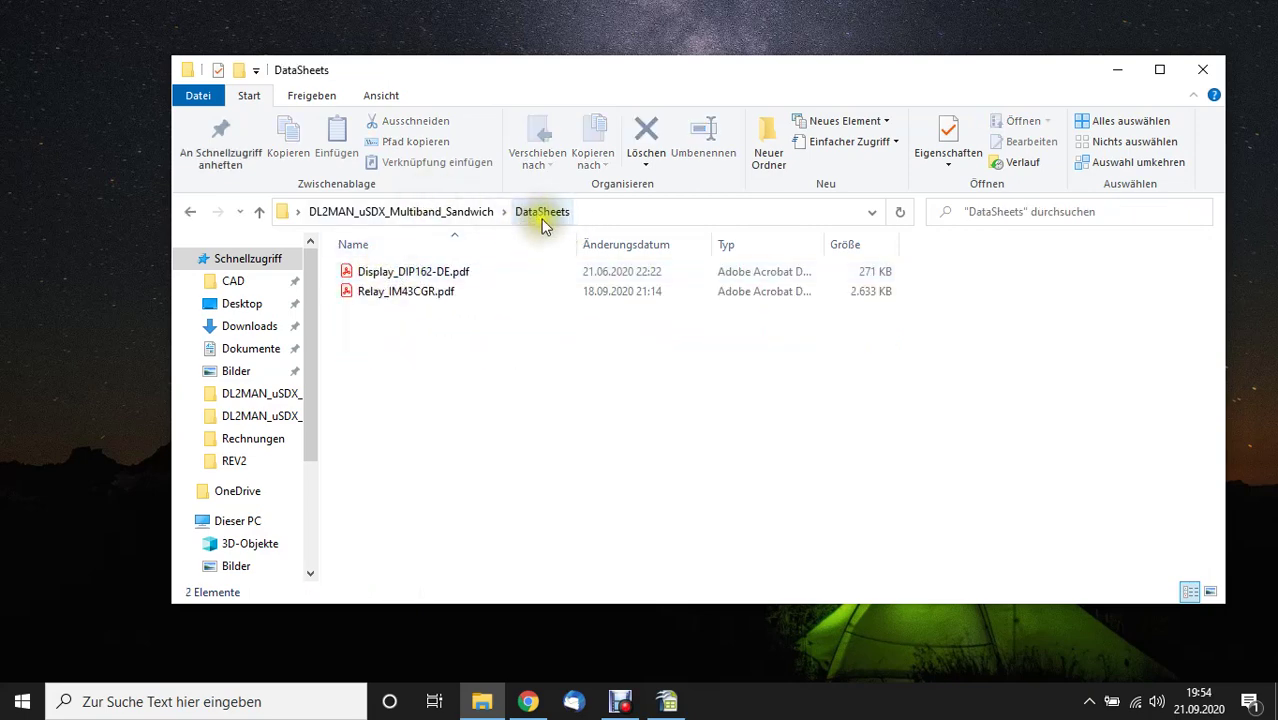
pyautogui.click(372, 294)
pyautogui.click(376, 297)
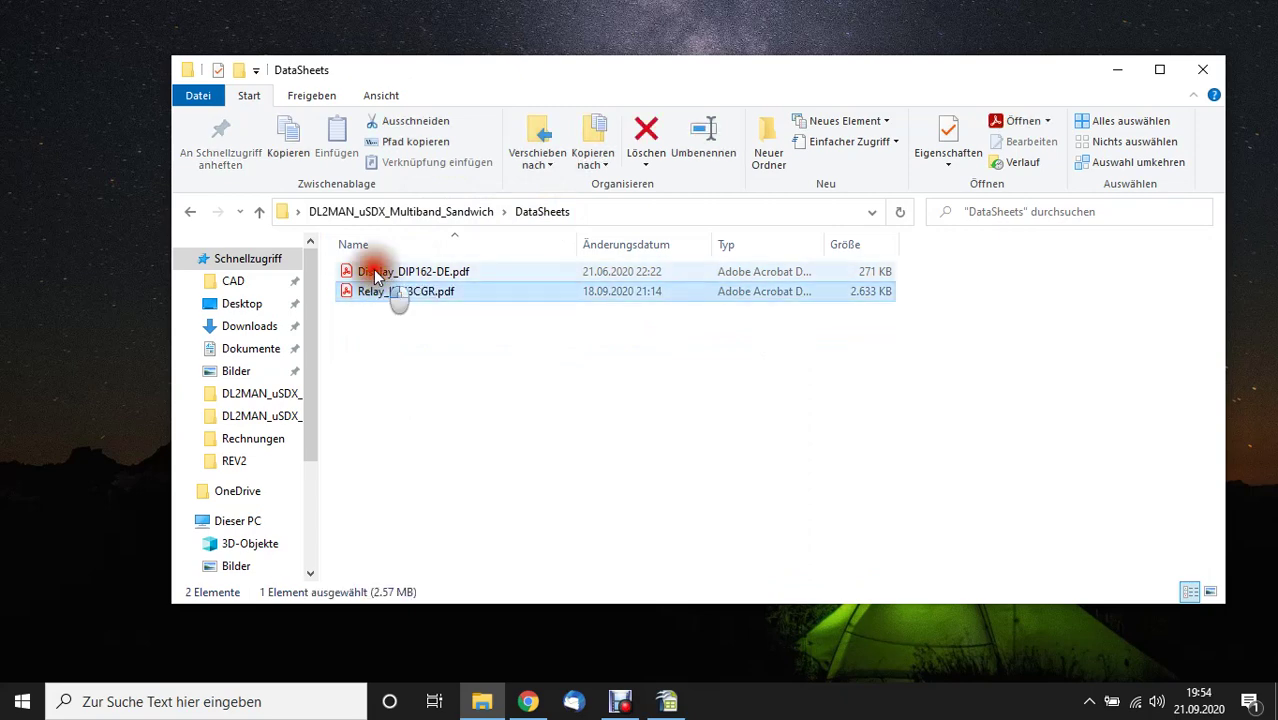
pyautogui.click(368, 273)
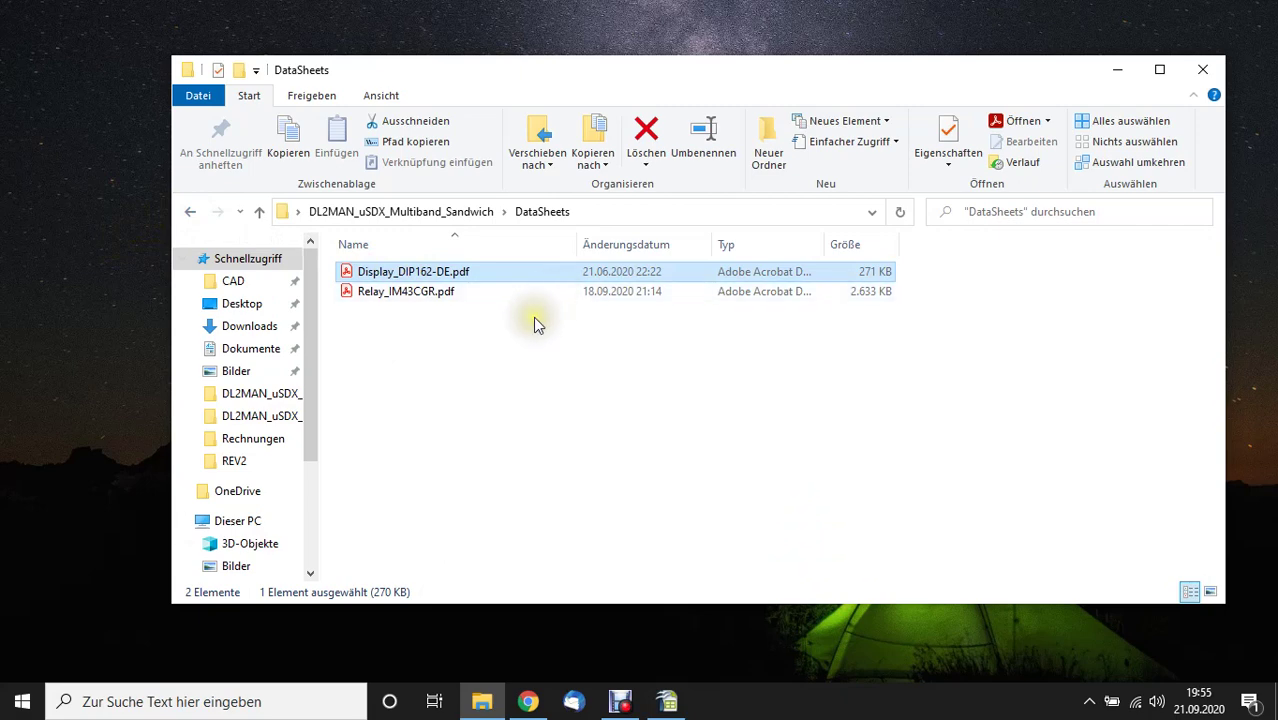
# Look inside the Firmware and PCB-Files folders, returning to the project folder each time.
pyautogui.click(190, 215)
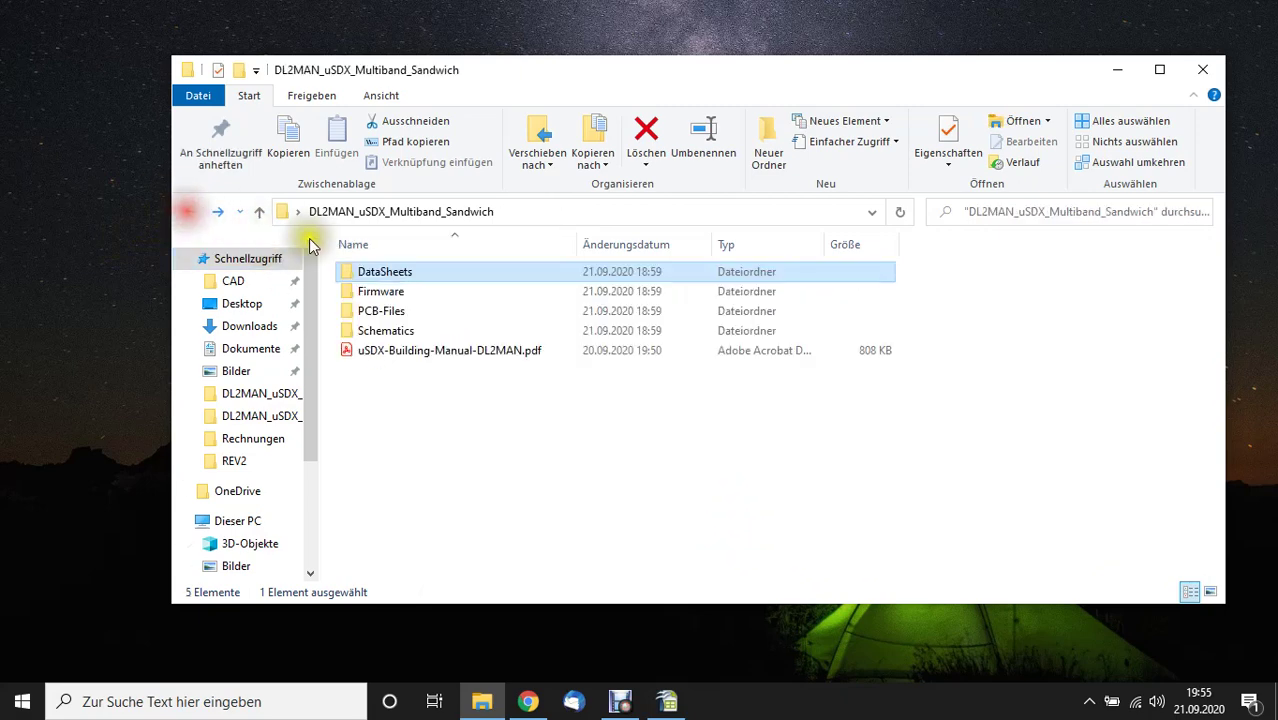
pyautogui.doubleClick(381, 293)
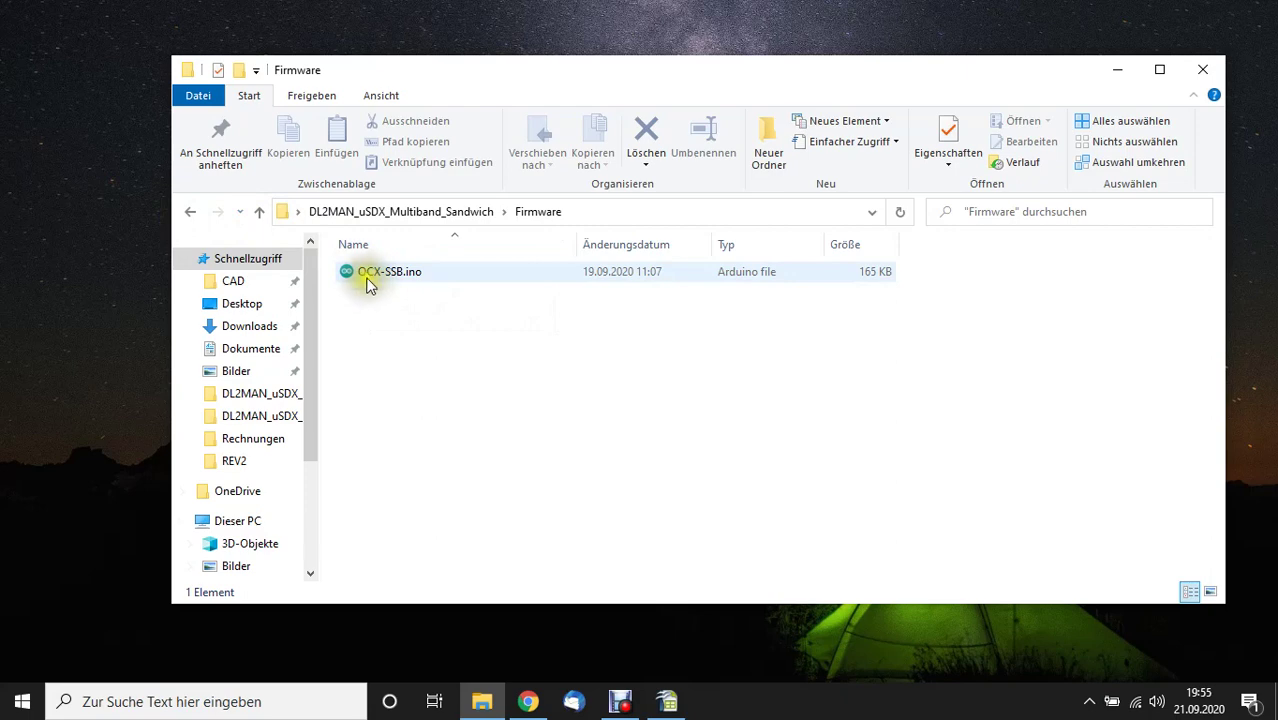
pyautogui.click(190, 211)
pyautogui.doubleClick(381, 314)
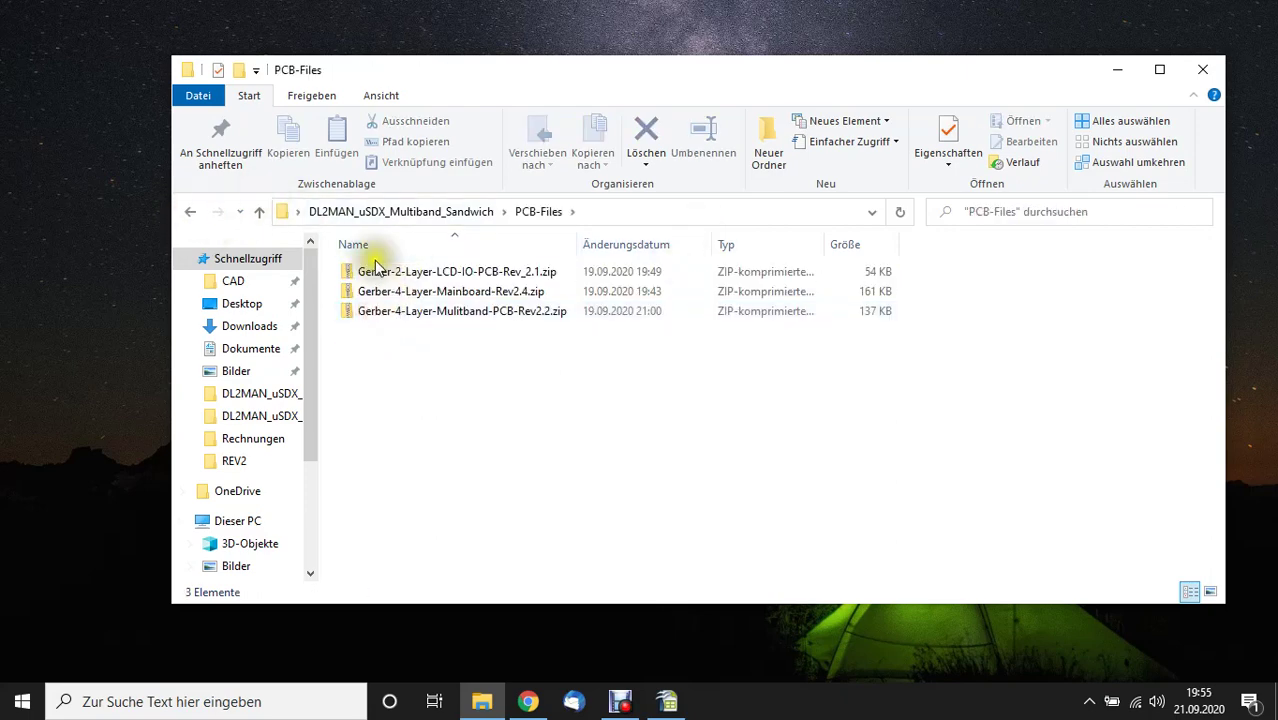
pyautogui.click(191, 211)
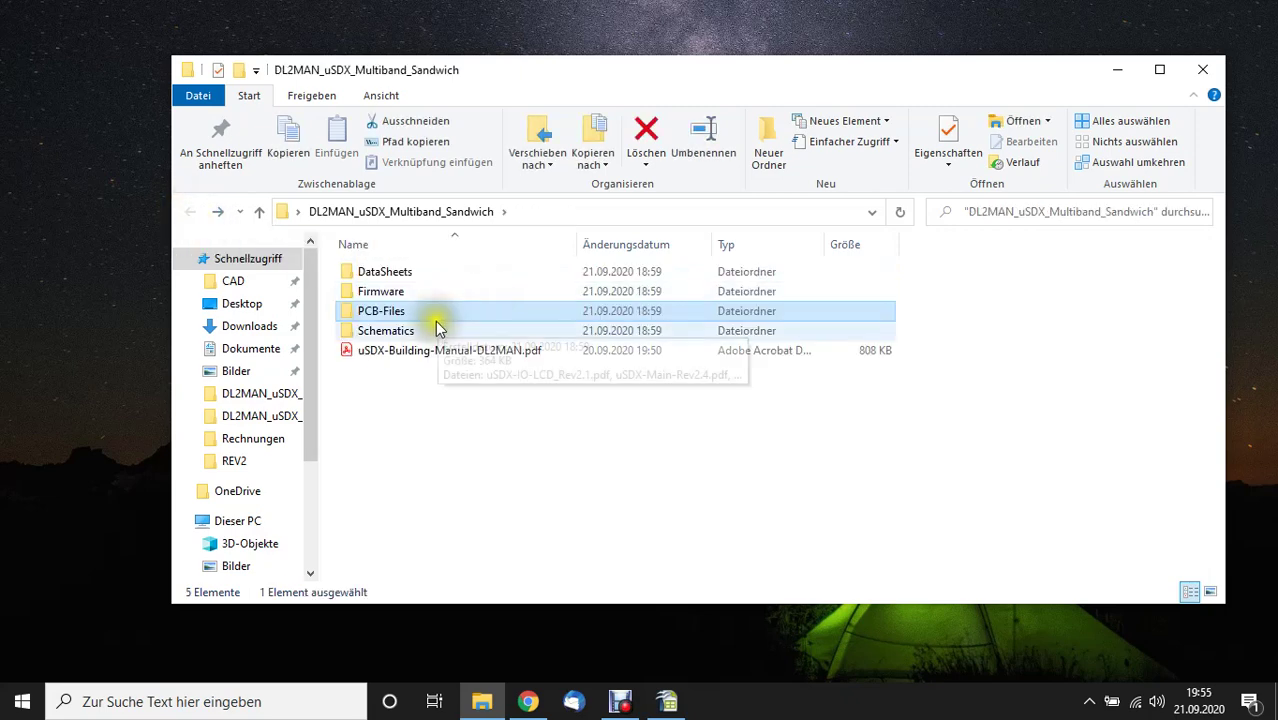
# Open uSDX-IO-LCD_Rev2.1.pdf from the Schematics folder in Google Chrome.
pyautogui.doubleClick(398, 332)
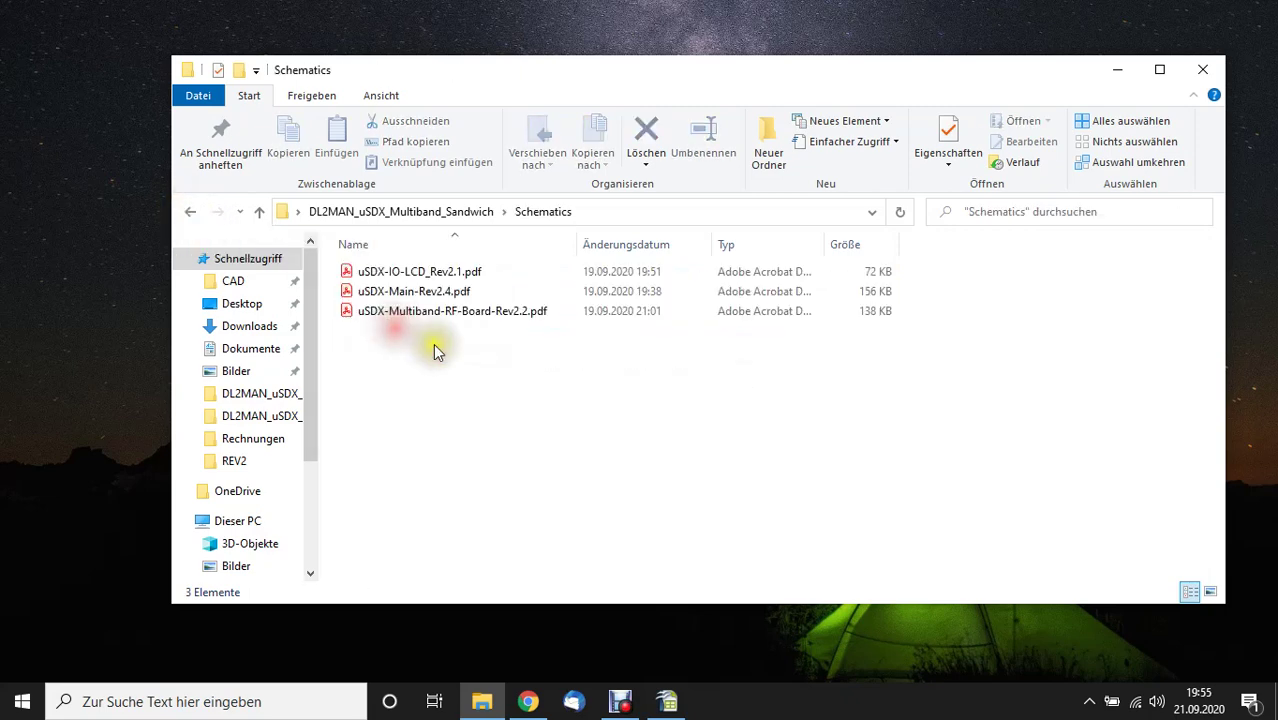
pyautogui.rightClick(380, 285)
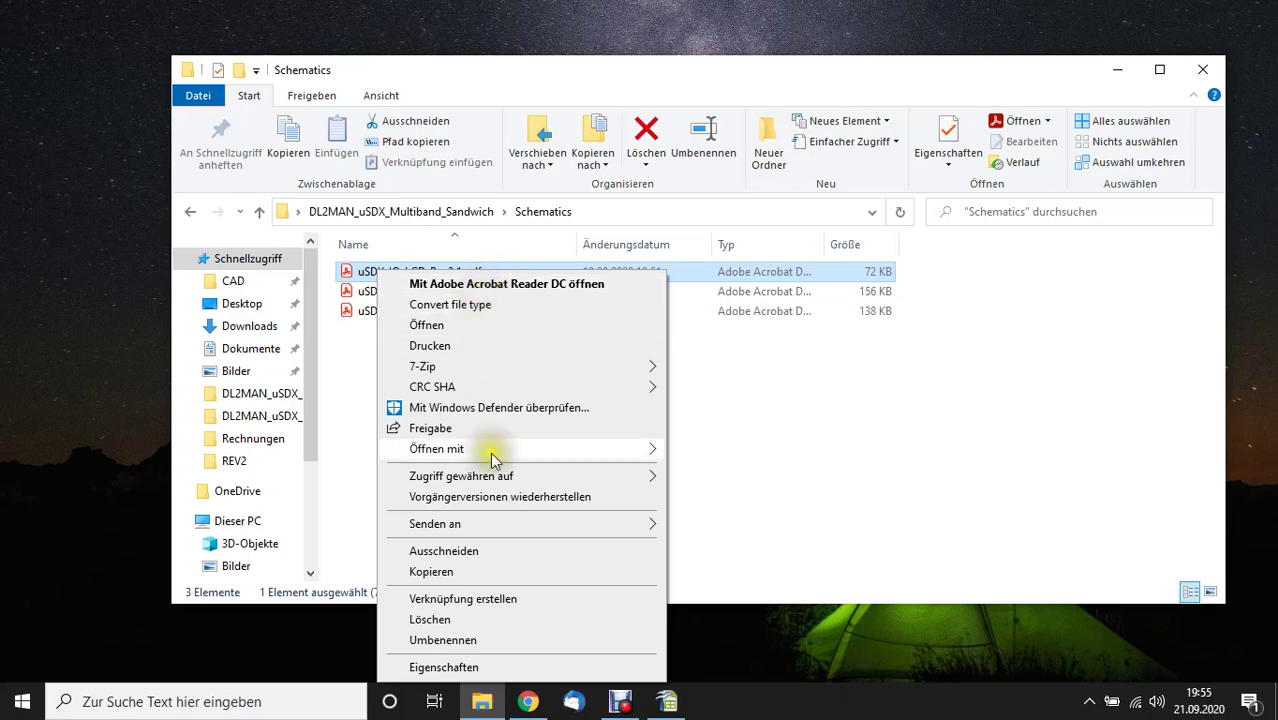
pyautogui.moveTo(493, 448)
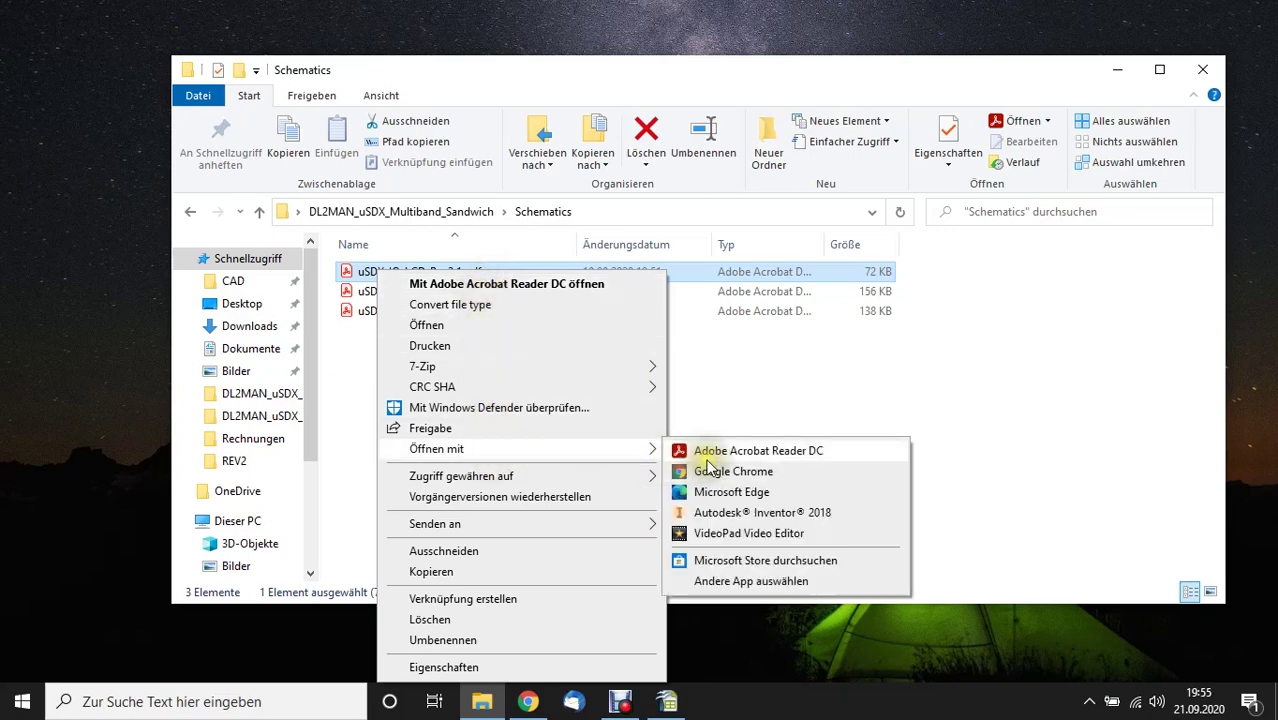
pyautogui.click(705, 471)
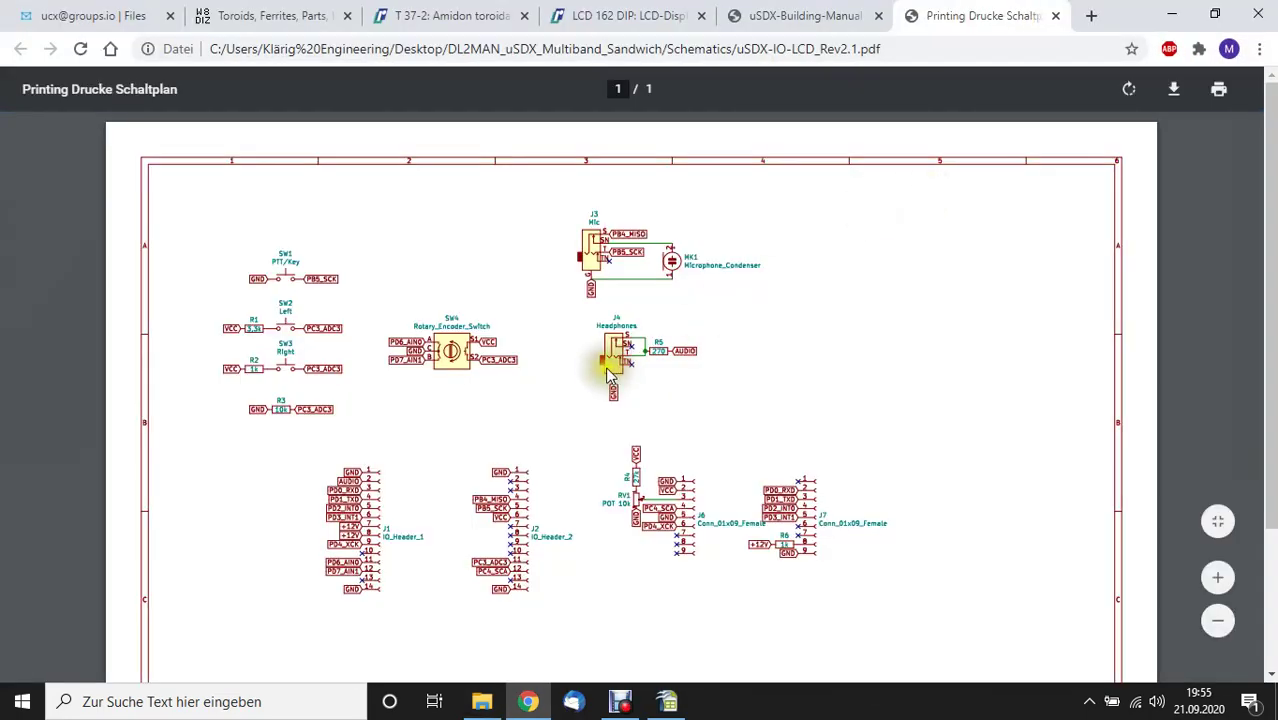
# Open uSDX-Multiband-RF-Board-Rev2.2.pdf in Google Chrome from the Schematics folder.
pyautogui.scroll(-2, 563, 383)
pyautogui.scroll(2, 569, 395)
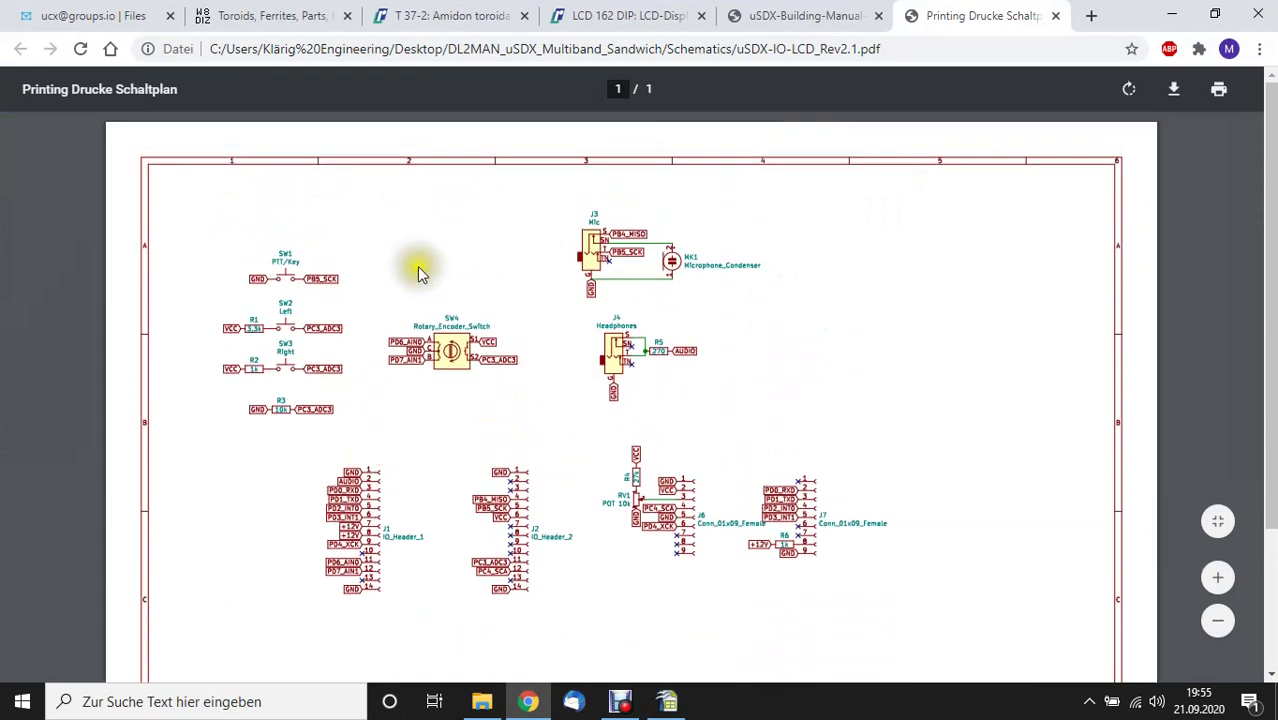
pyautogui.click(1171, 14)
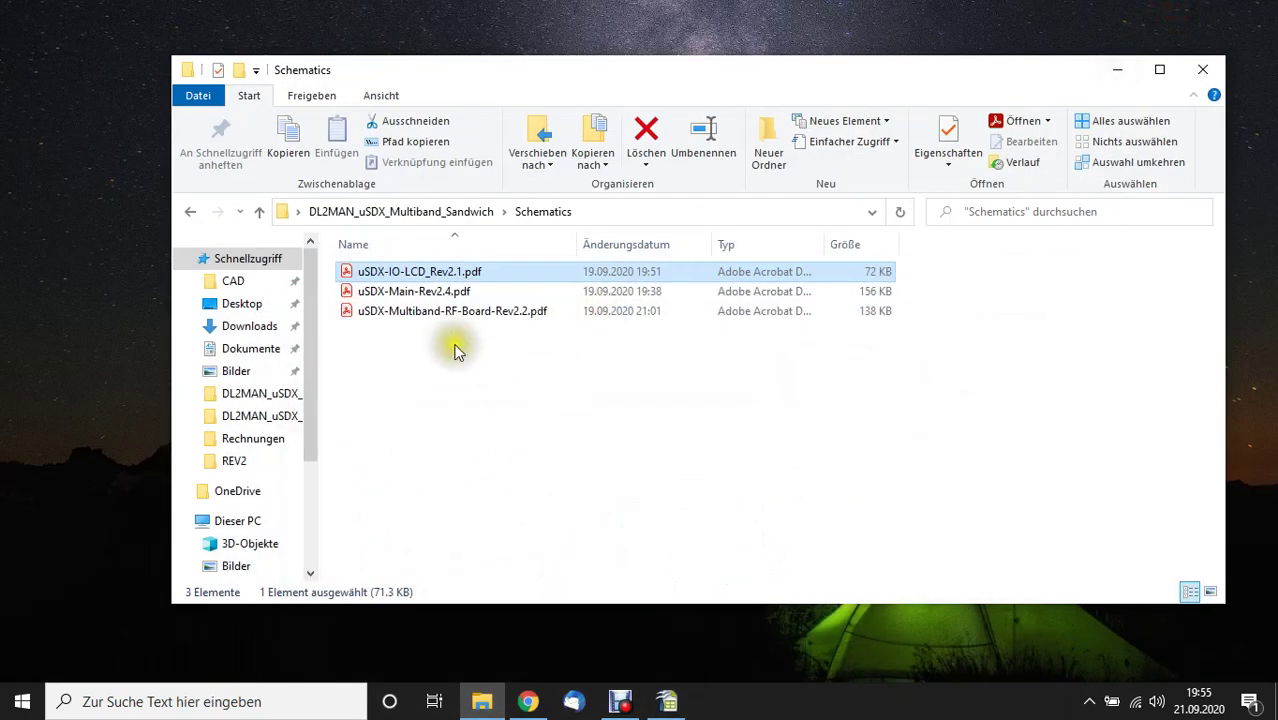
pyautogui.click(400, 311)
pyautogui.rightClick(392, 312)
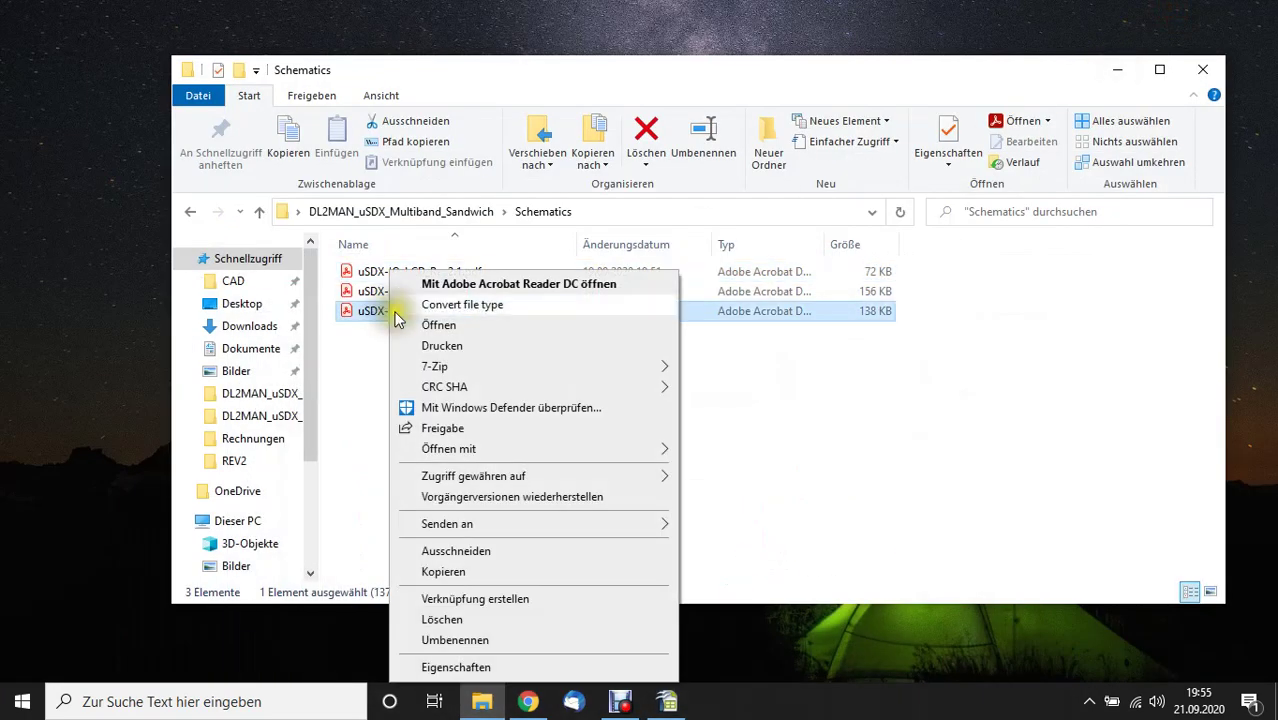
pyautogui.moveTo(559, 449)
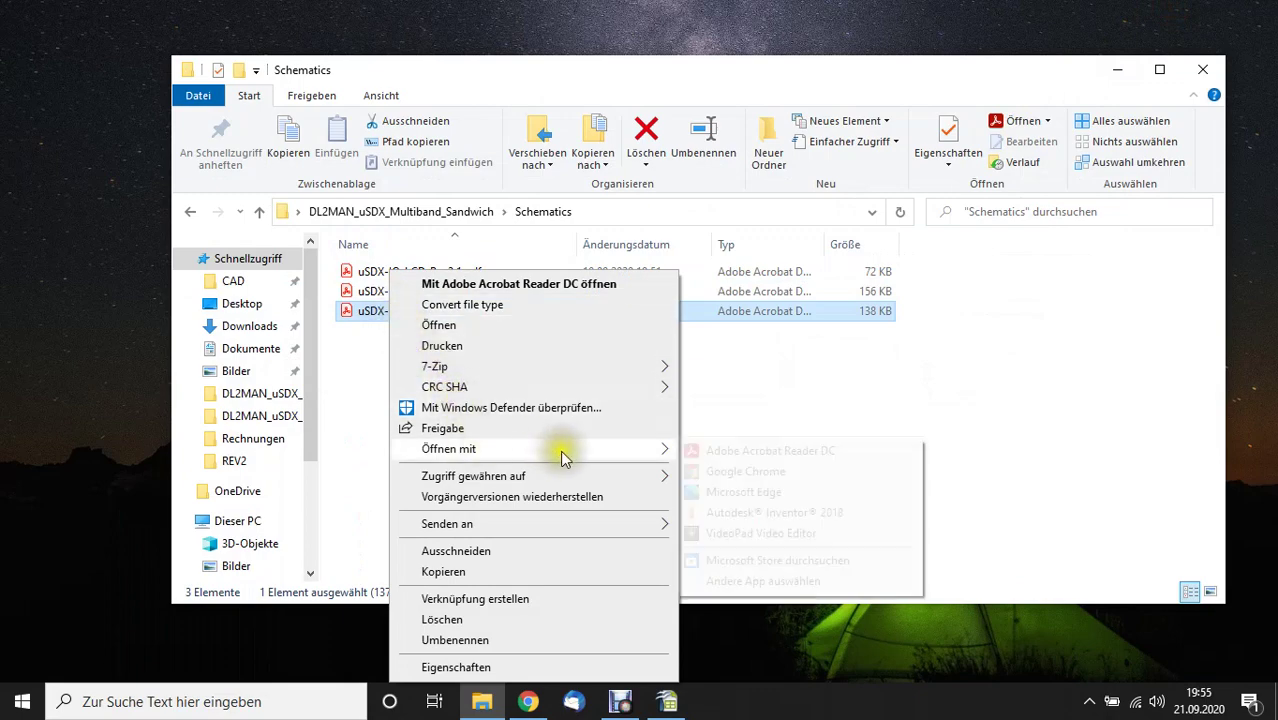
pyautogui.click(766, 472)
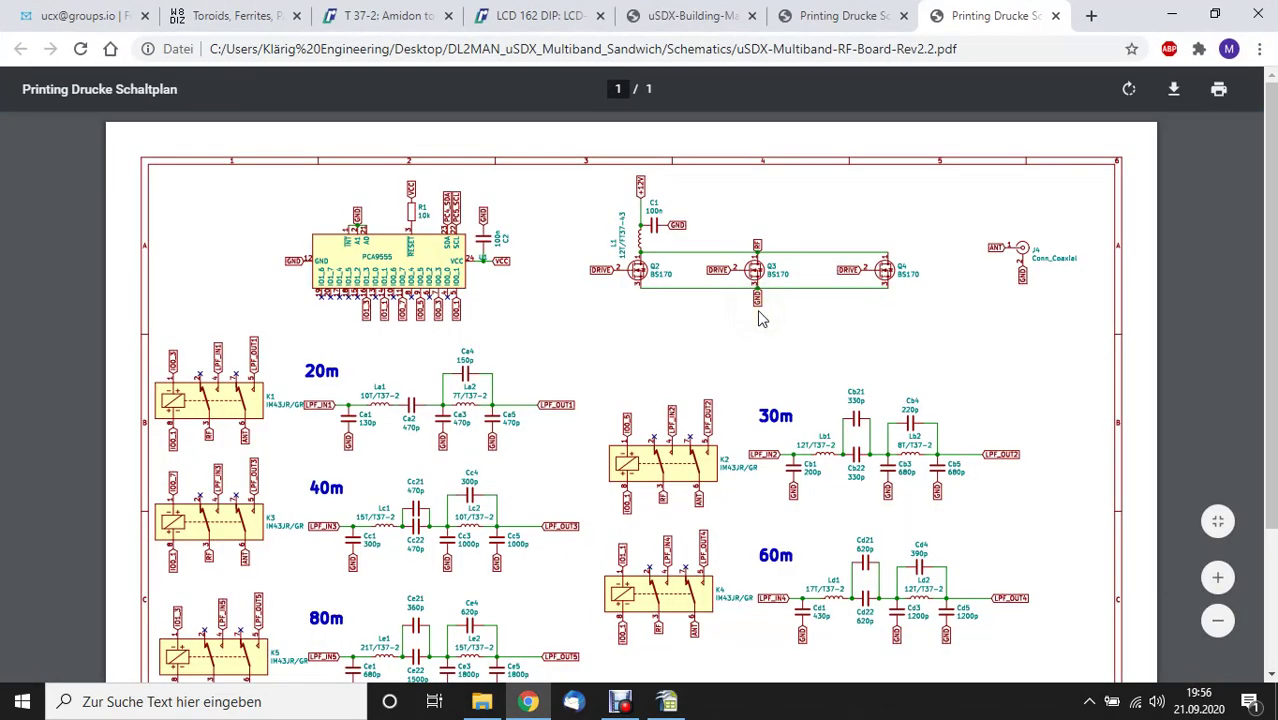
# Scroll the RF board schematic, then glance at the Klasse_E_efficiency spreadsheet and minimise it.
pyautogui.scroll(-3, 752, 332)
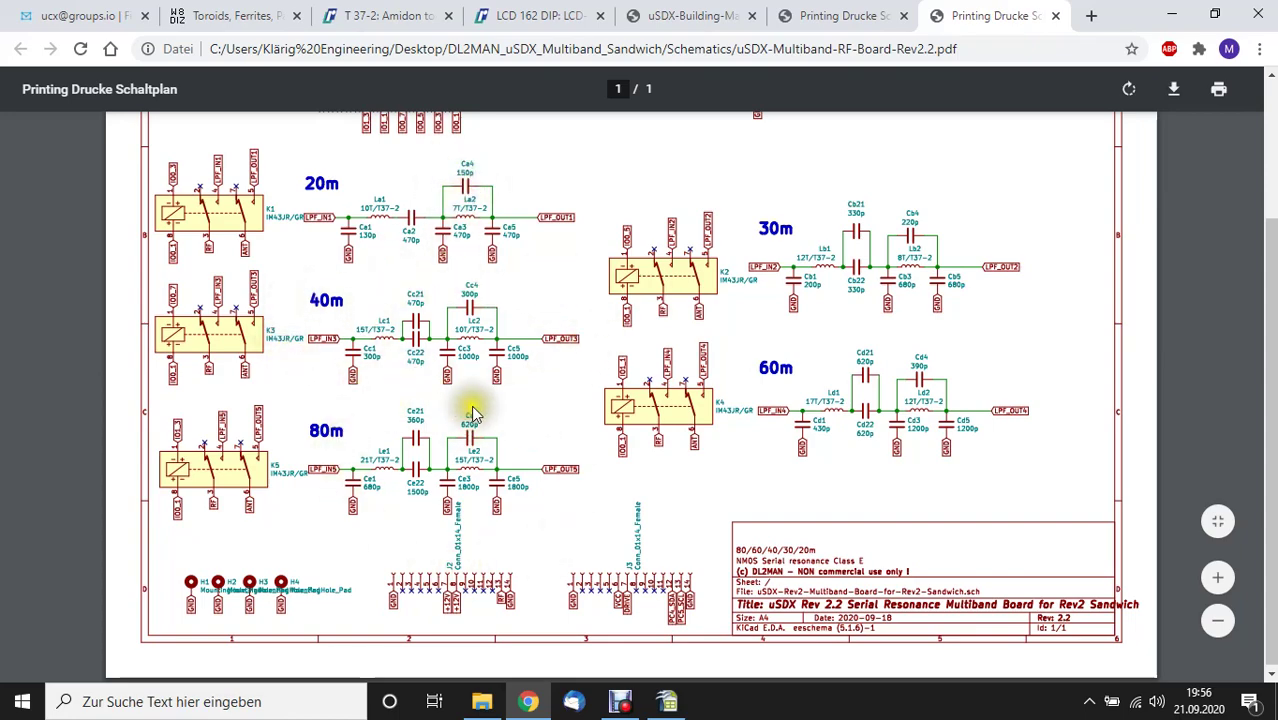
pyautogui.click(666, 701)
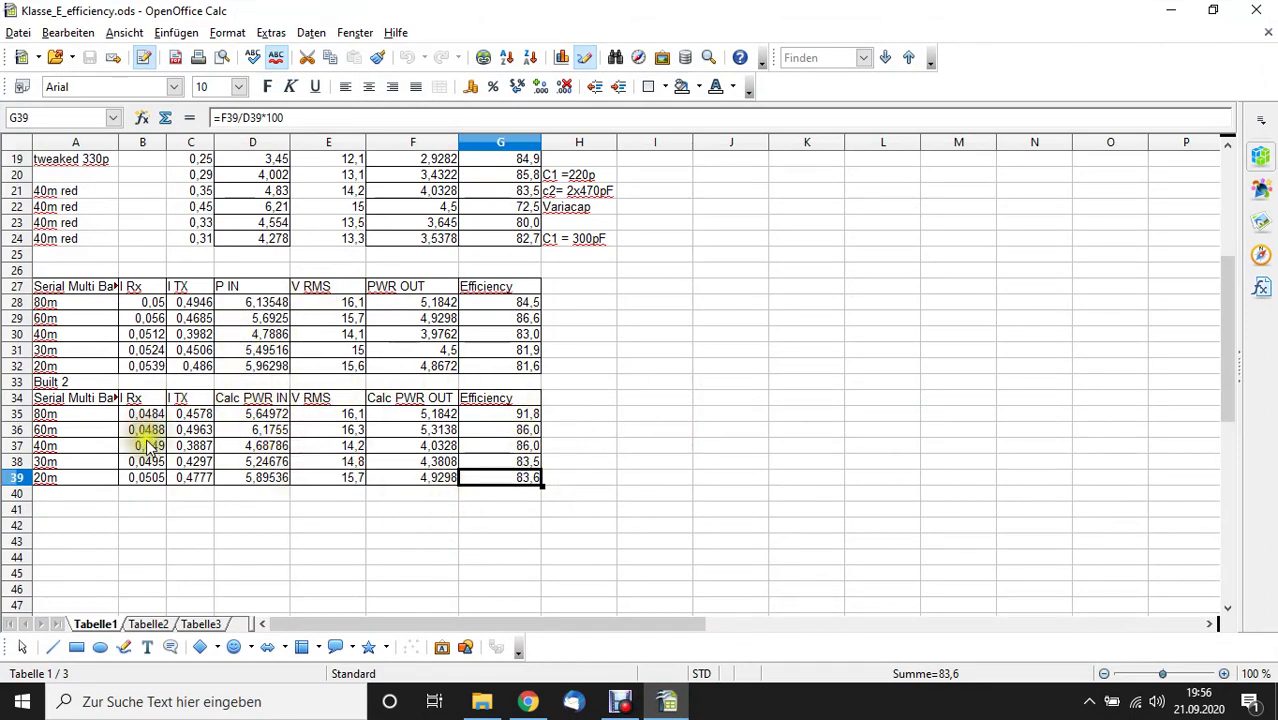
pyautogui.click(1168, 12)
# Close both schematic PDF tabs and return to the Groups.io files page.
pyautogui.scroll(1, 603, 469)
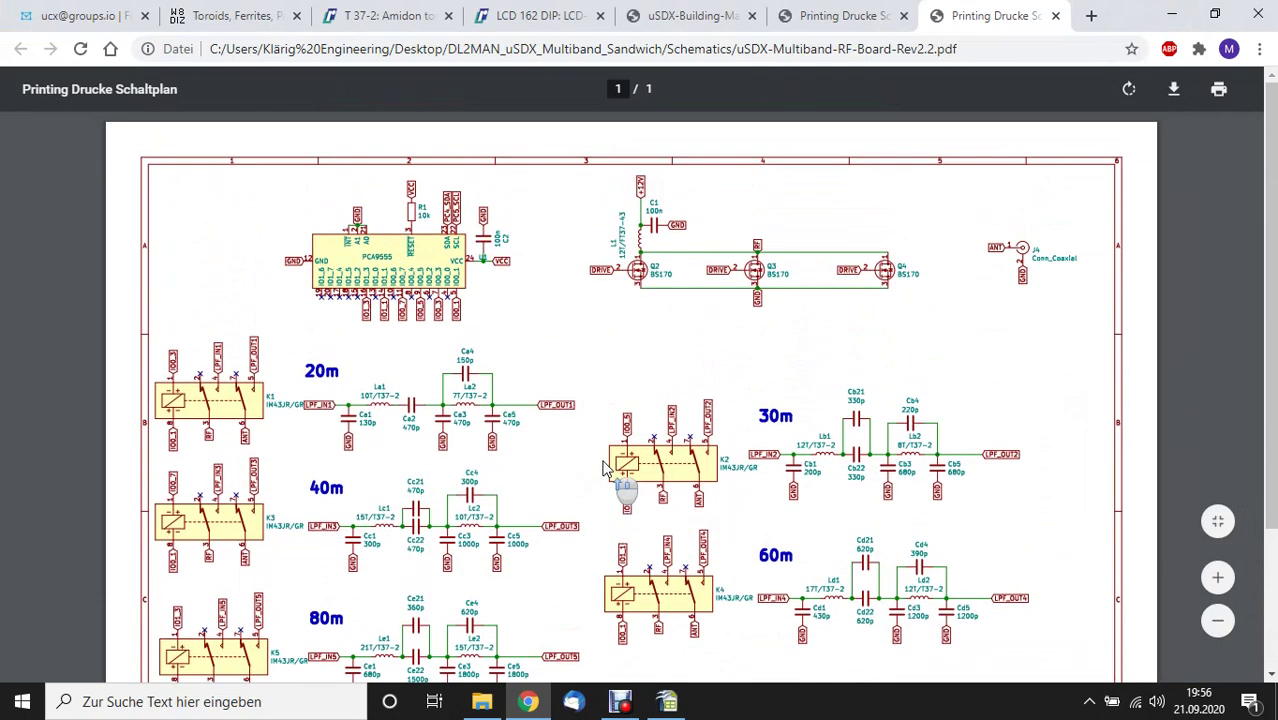
pyautogui.click(1056, 16)
pyautogui.click(1057, 16)
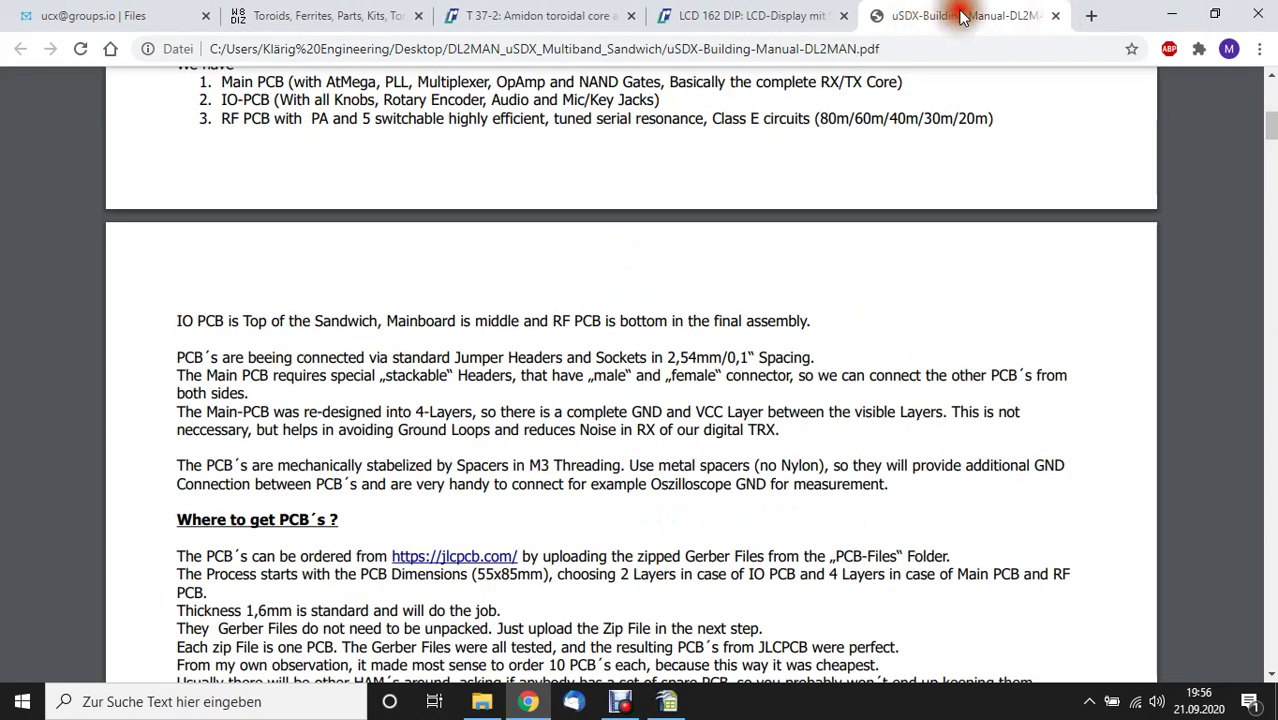
pyautogui.click(1175, 14)
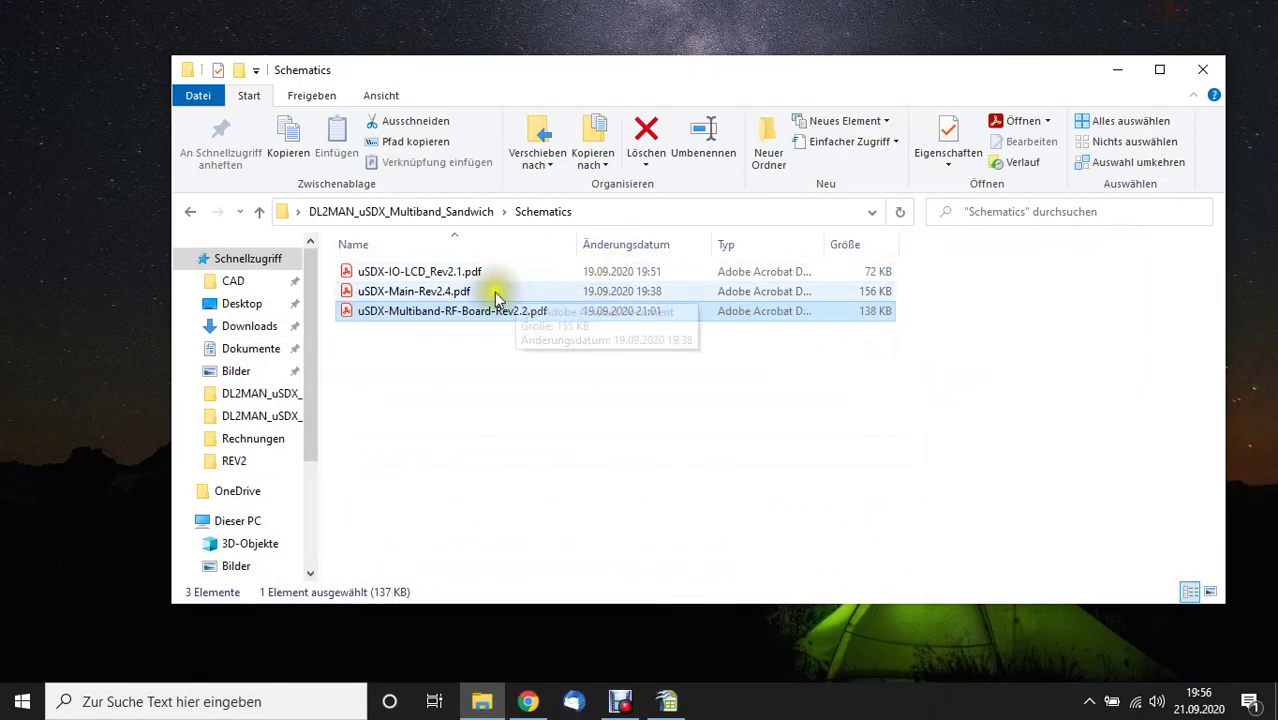
pyautogui.click(190, 214)
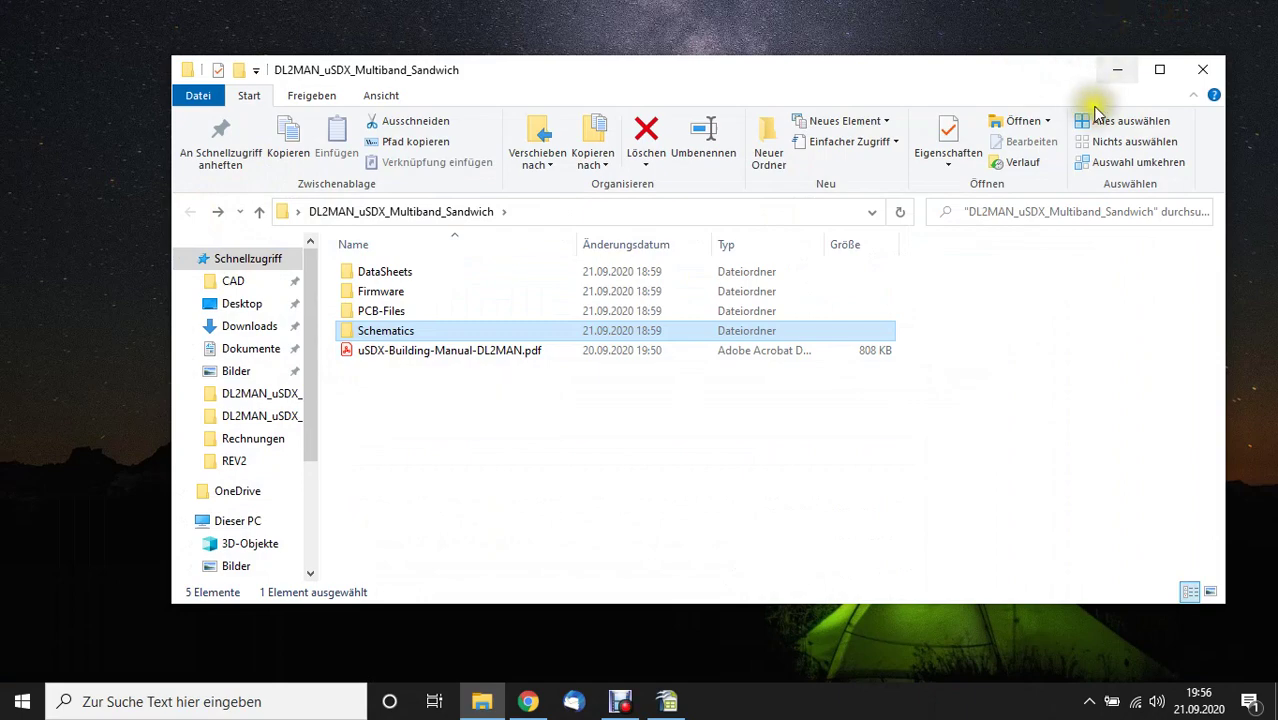
pyautogui.click(1110, 70)
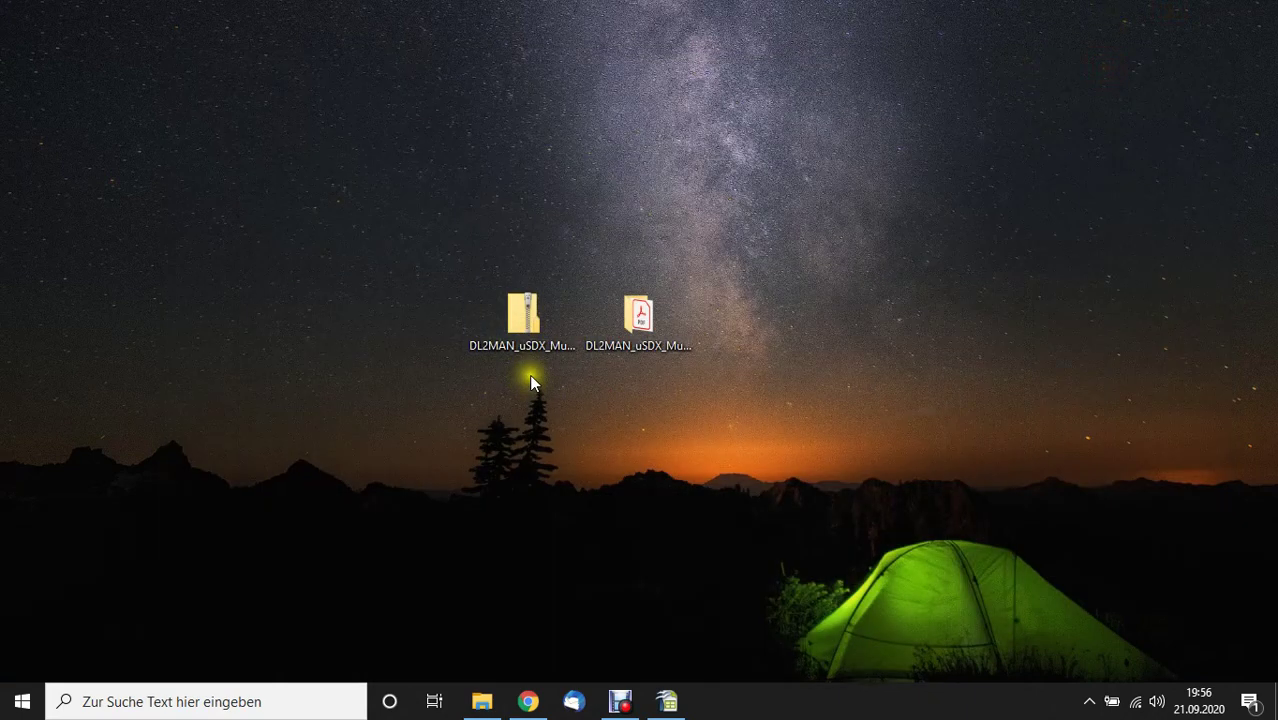
pyautogui.click(528, 700)
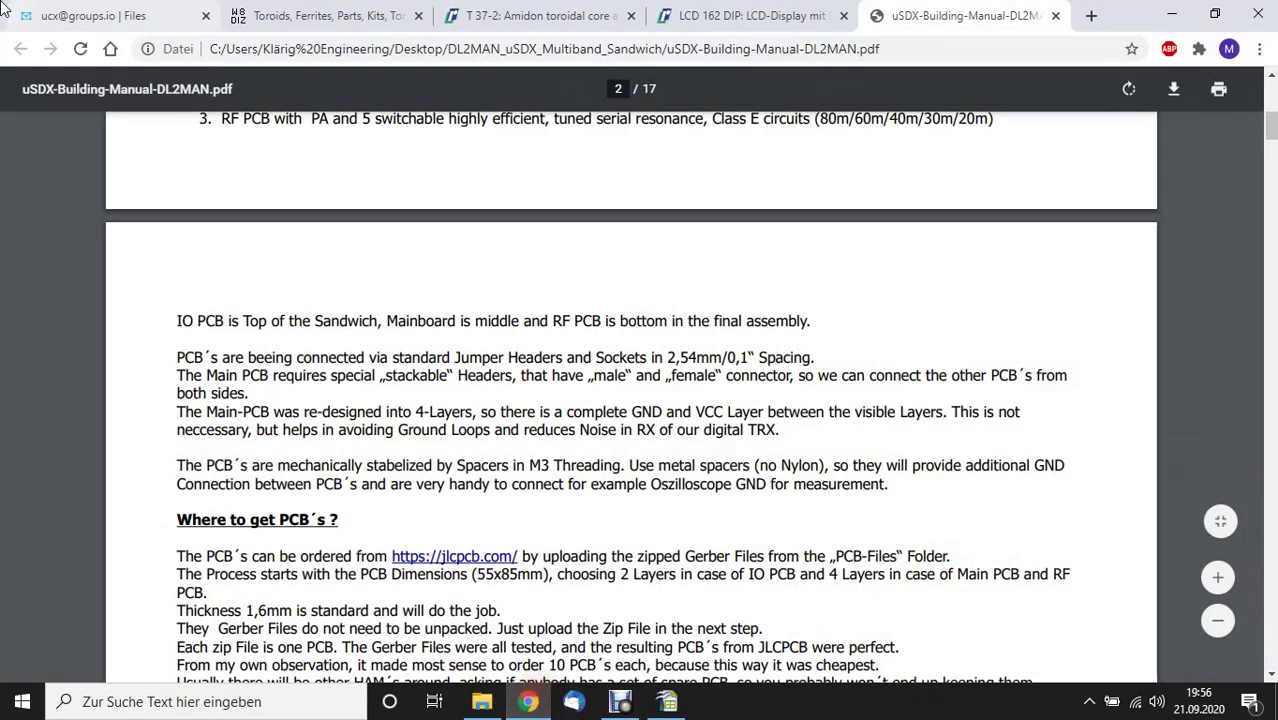
pyautogui.click(112, 22)
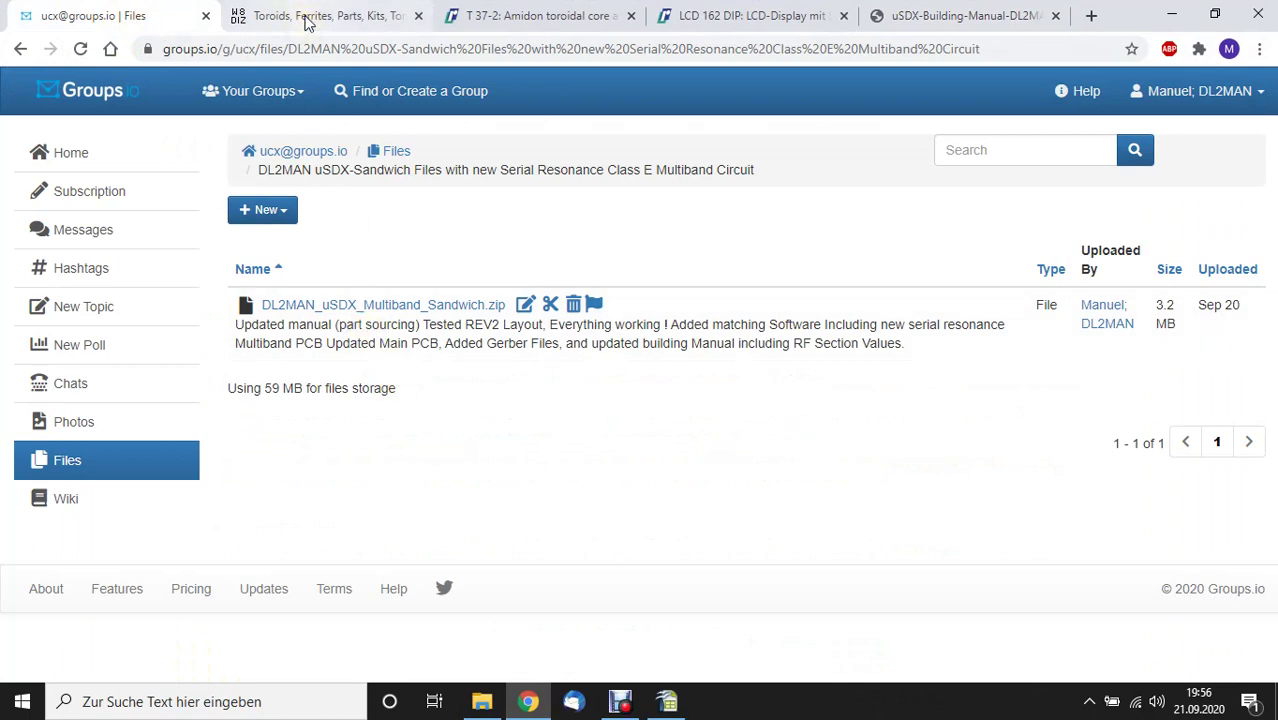
# Load the JLCPCB website in a new tab via 'jlc'.
pyautogui.click(1093, 18)
pyautogui.write('j')
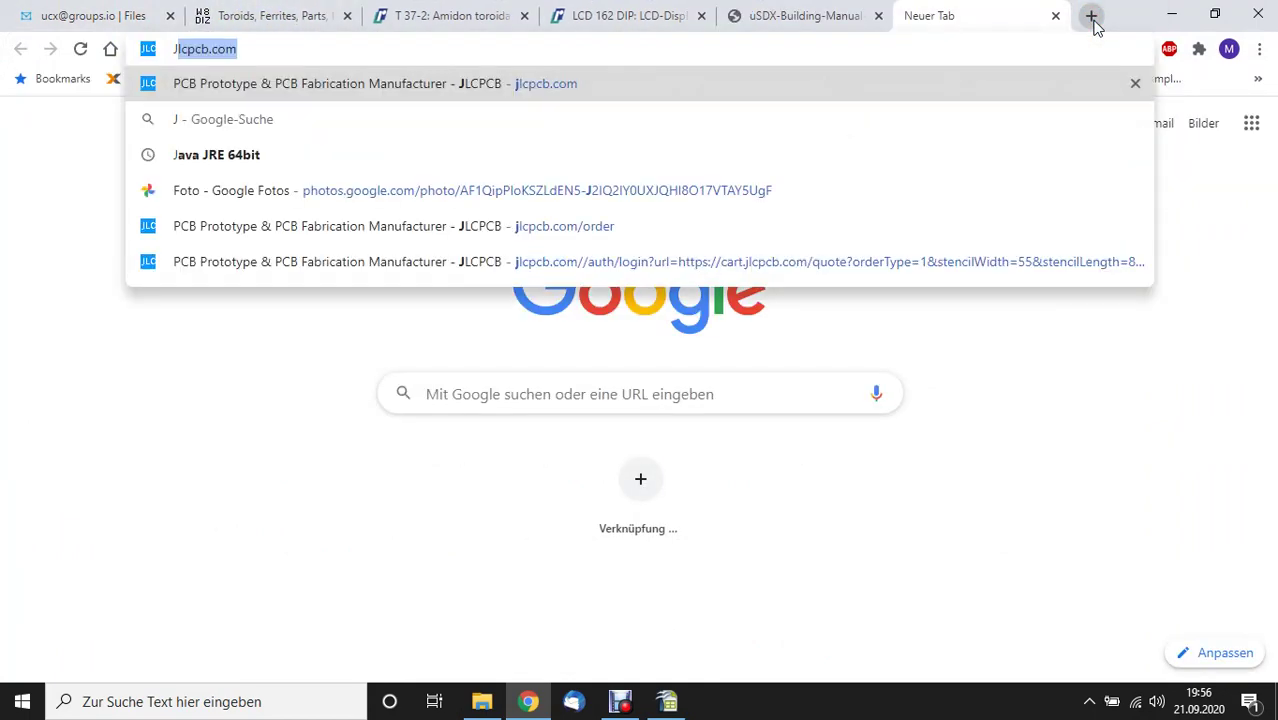
pyautogui.write('lc')
pyautogui.press('Return')
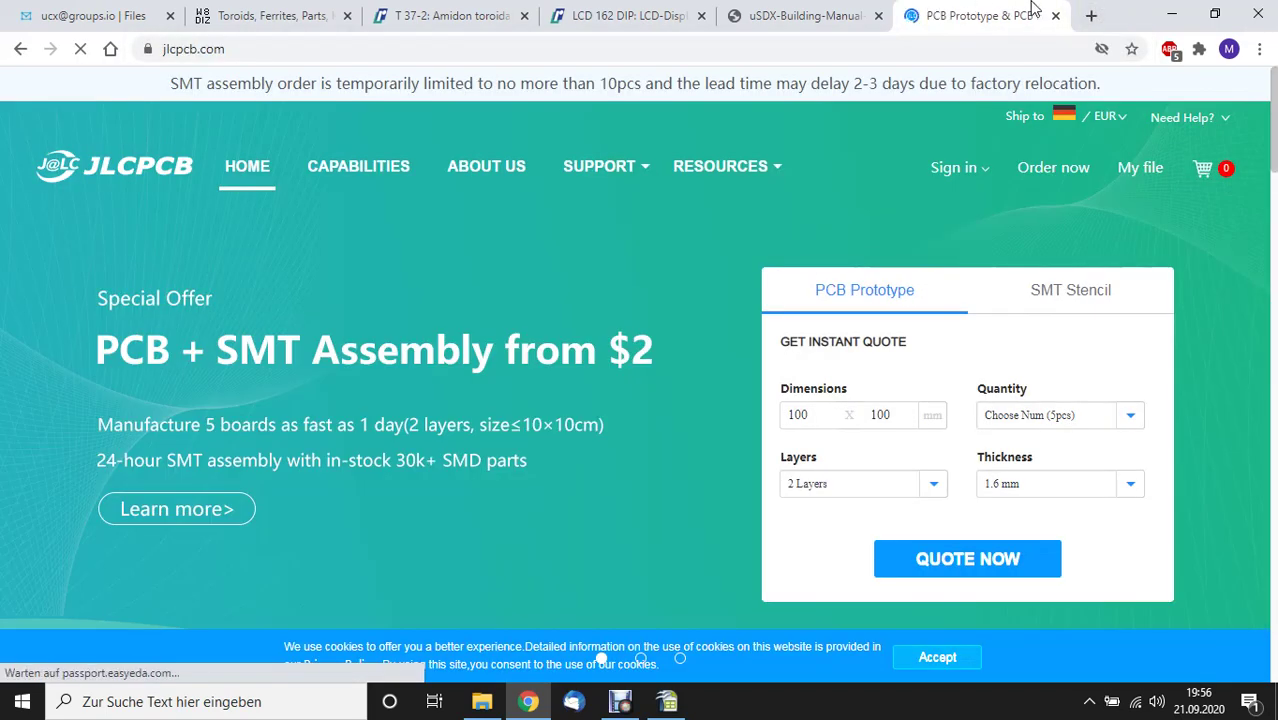
pyautogui.click(809, 414)
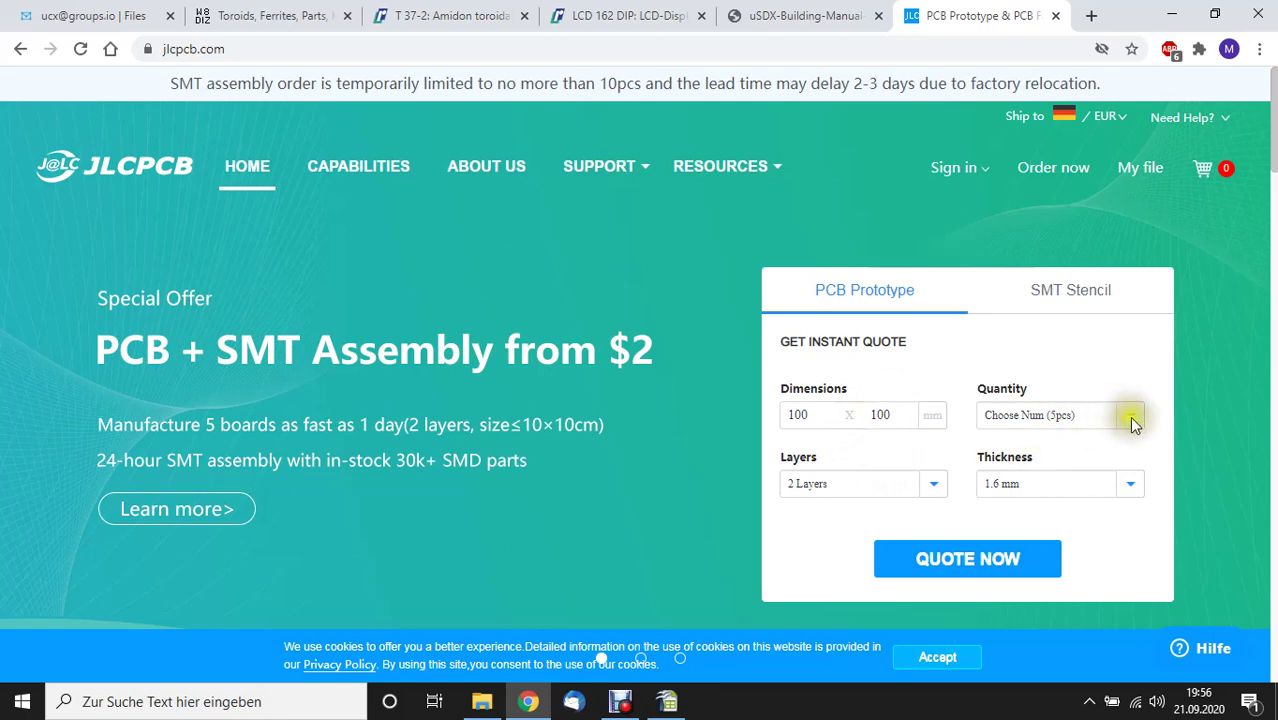
# Set the PCB quote to 4 layers and bring up the Gerber file dialog.
pyautogui.click(935, 485)
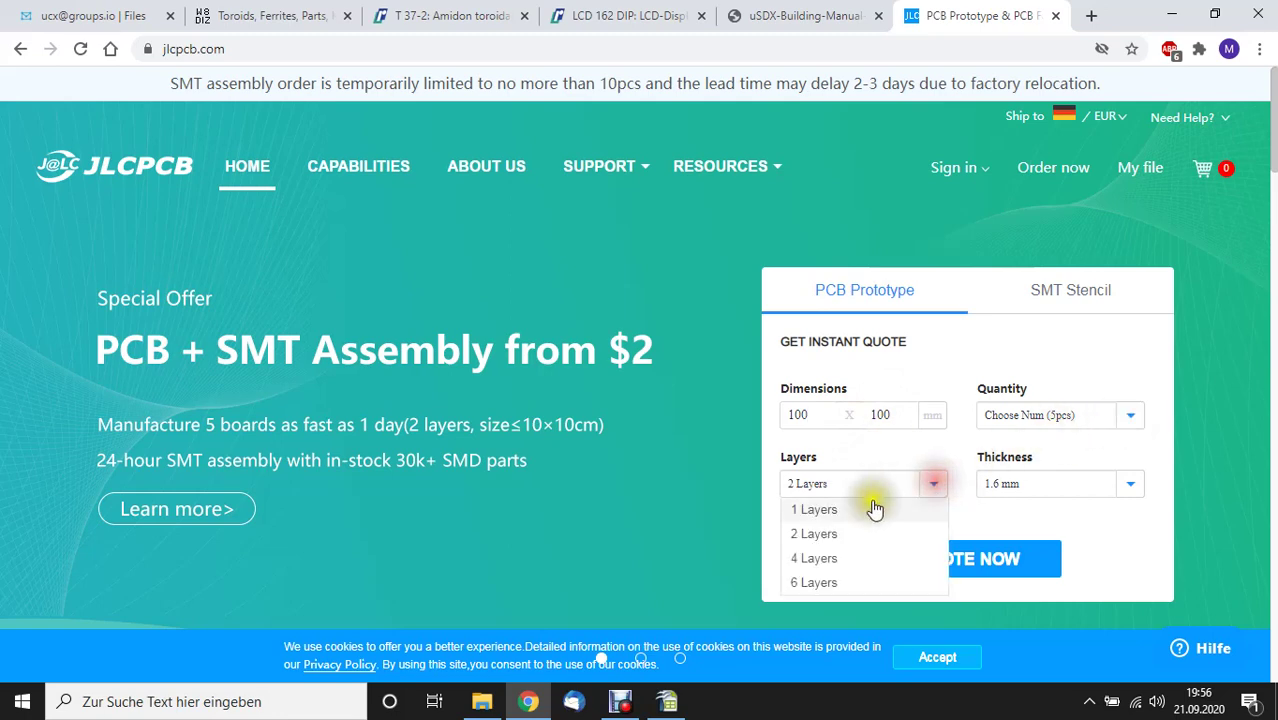
pyautogui.click(831, 556)
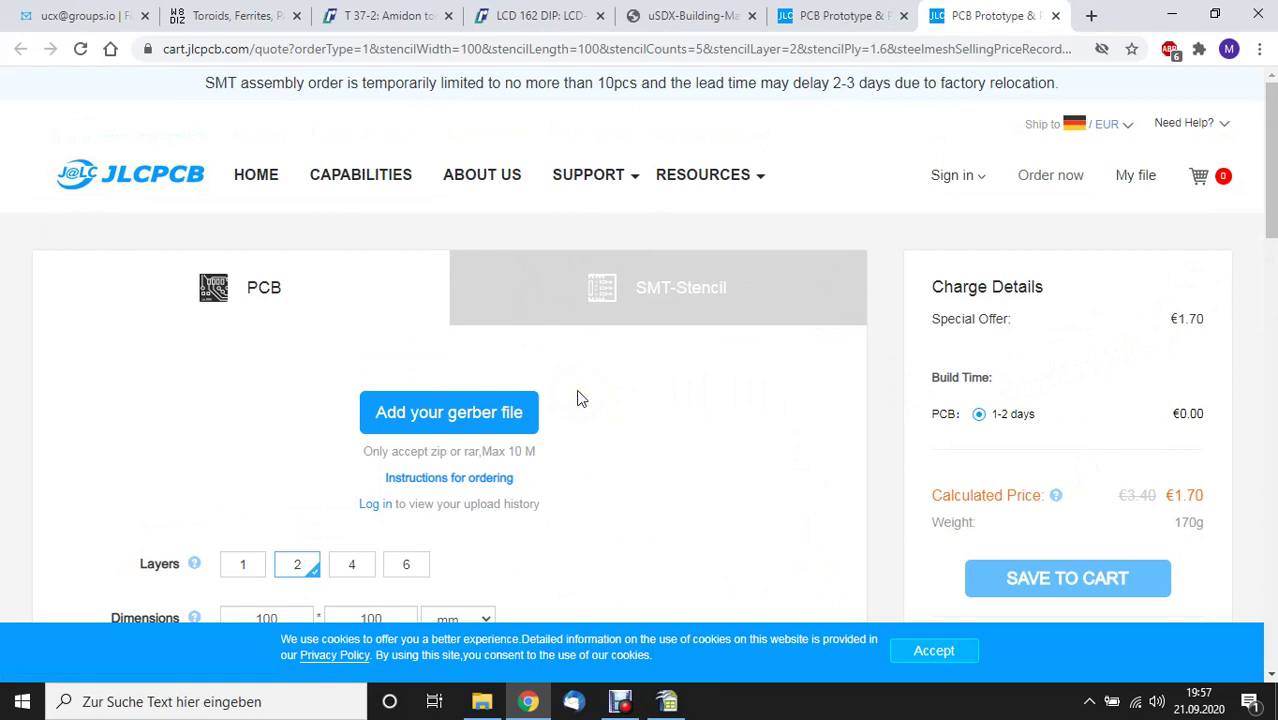
pyautogui.scroll(-1, 962, 437)
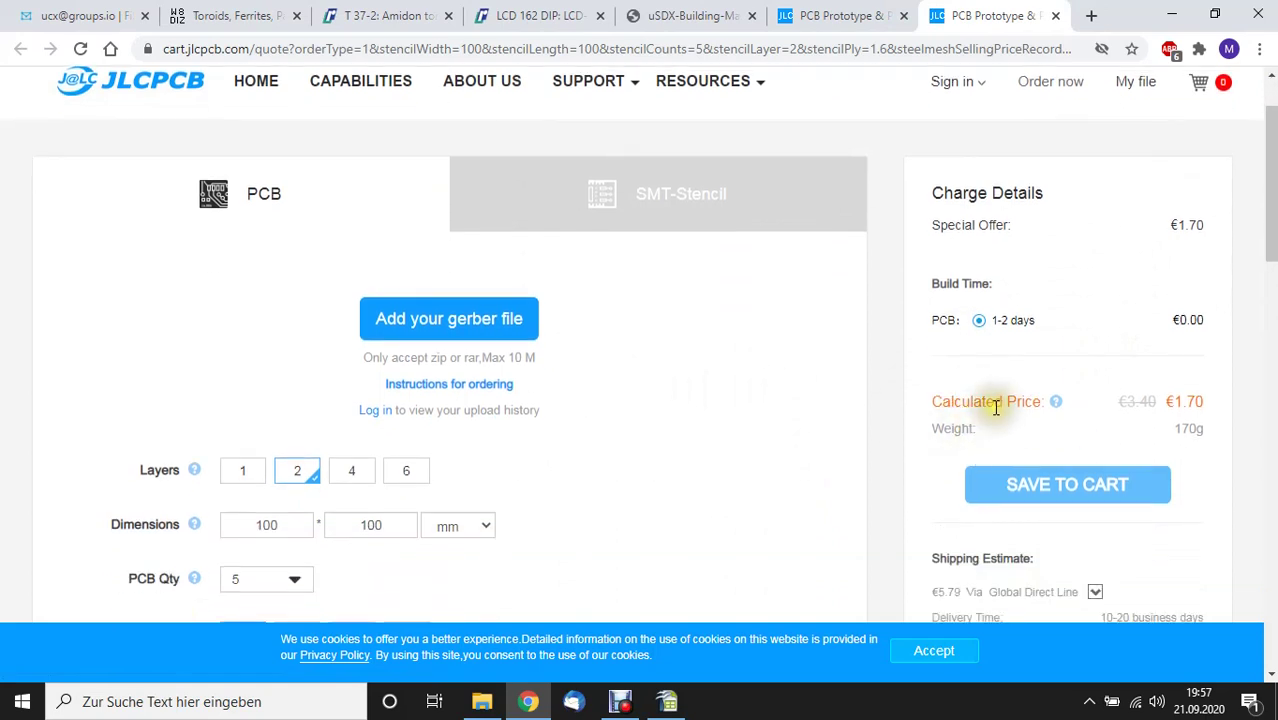
pyautogui.scroll(-1, 993, 400)
pyautogui.scroll(3, 1005, 340)
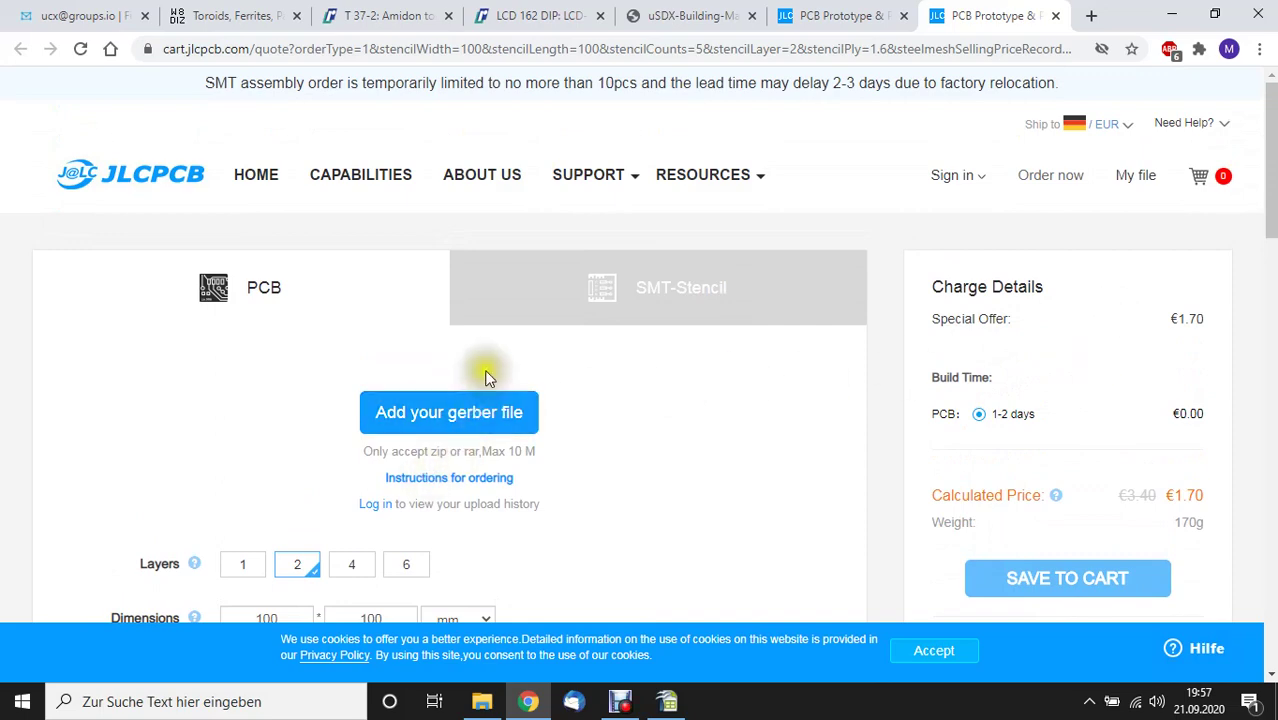
pyautogui.click(459, 408)
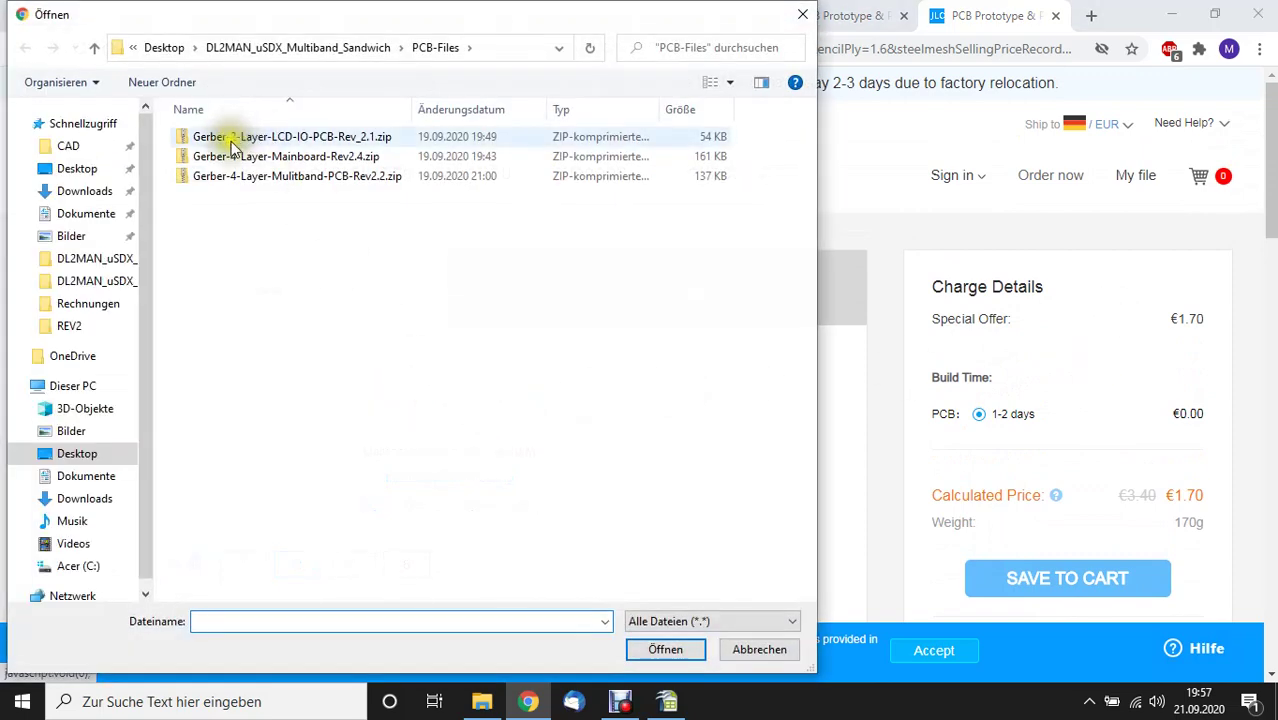
# Upload Gerber-4-Layer-Mainboard-Rev2.4.zip and keep 4 layers for the 55x85mm board (€5.96).
pyautogui.click(242, 158)
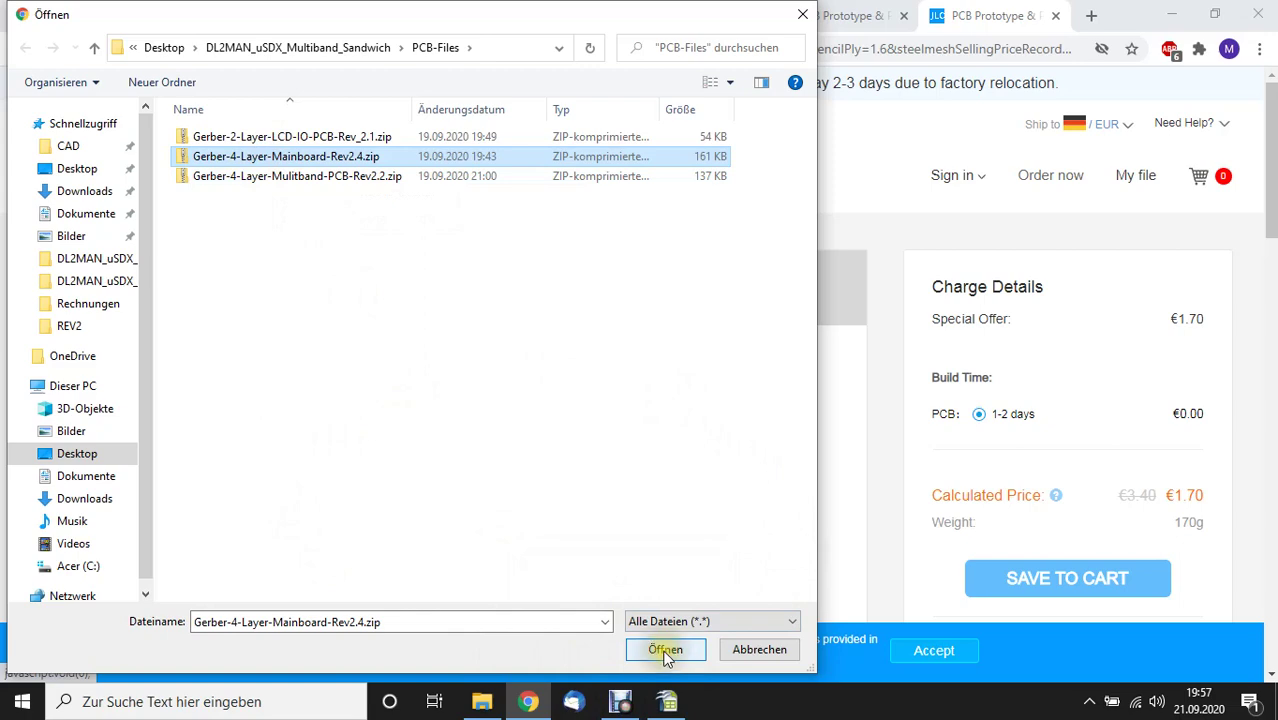
pyautogui.click(662, 651)
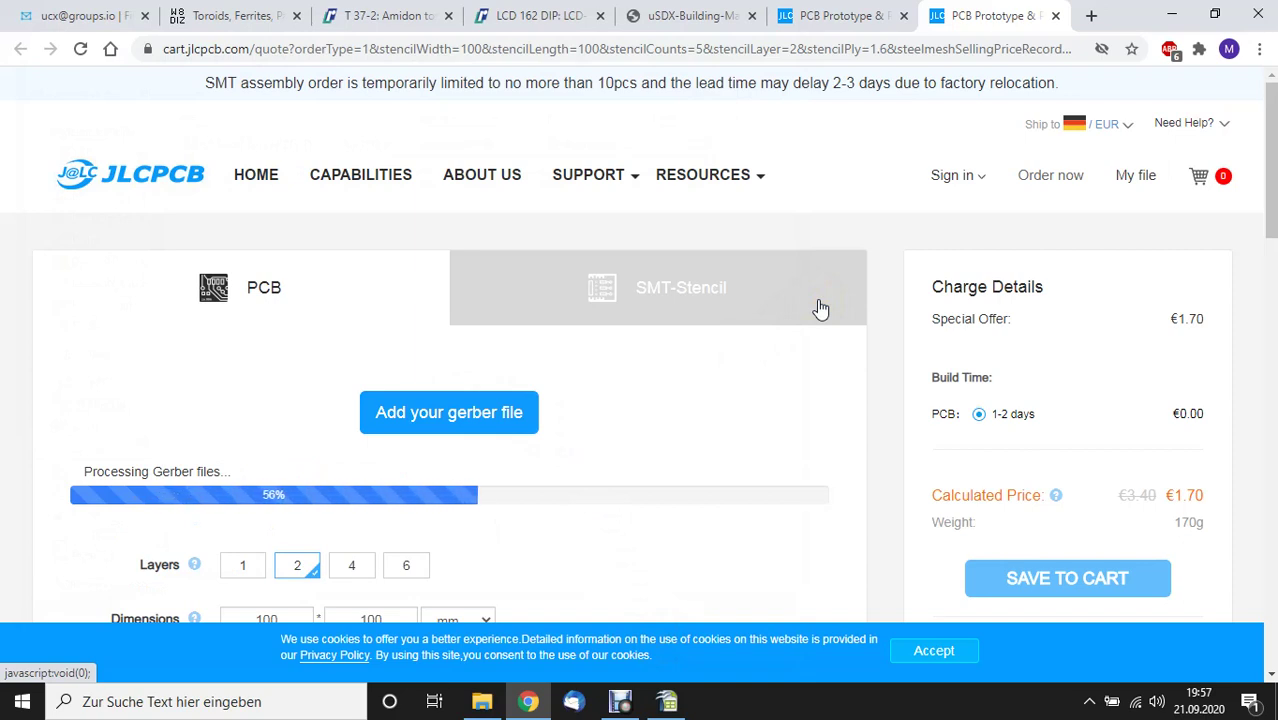
pyautogui.click(356, 566)
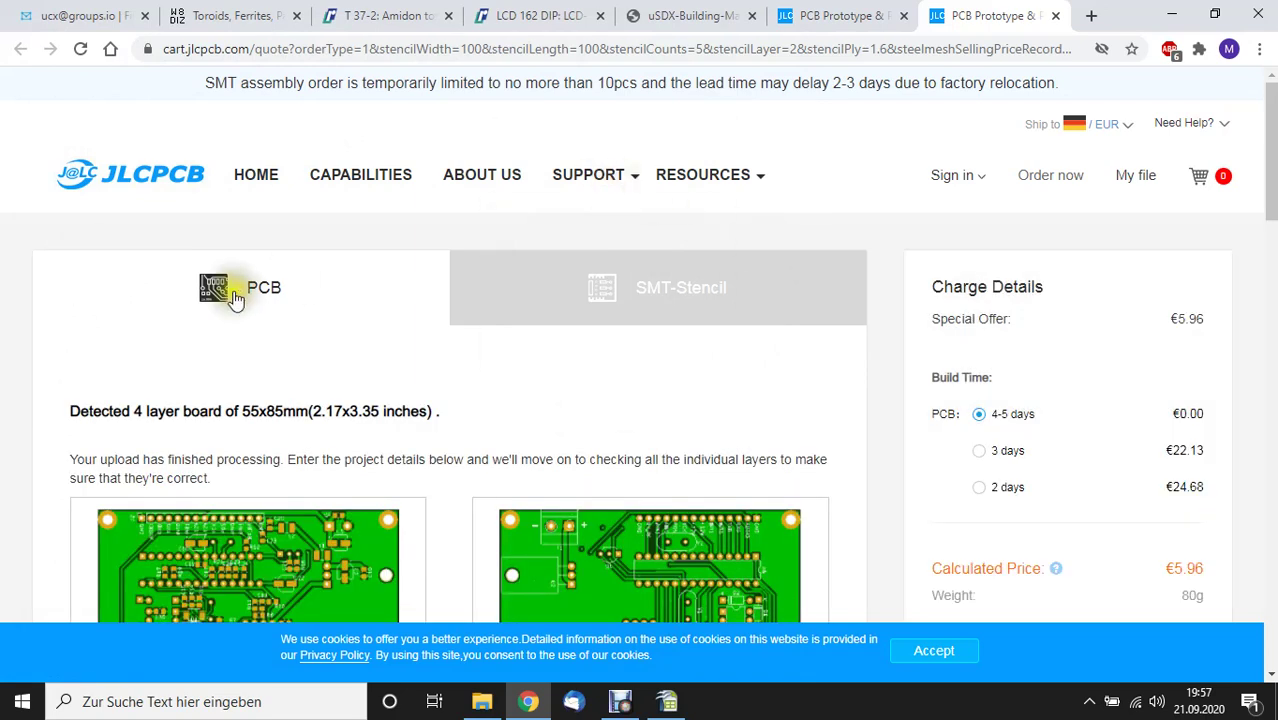
# Check the detected 55x85mm board size and keep the layer count at 4.
pyautogui.scroll(-1, 334, 378)
pyautogui.scroll(-2, 332, 374)
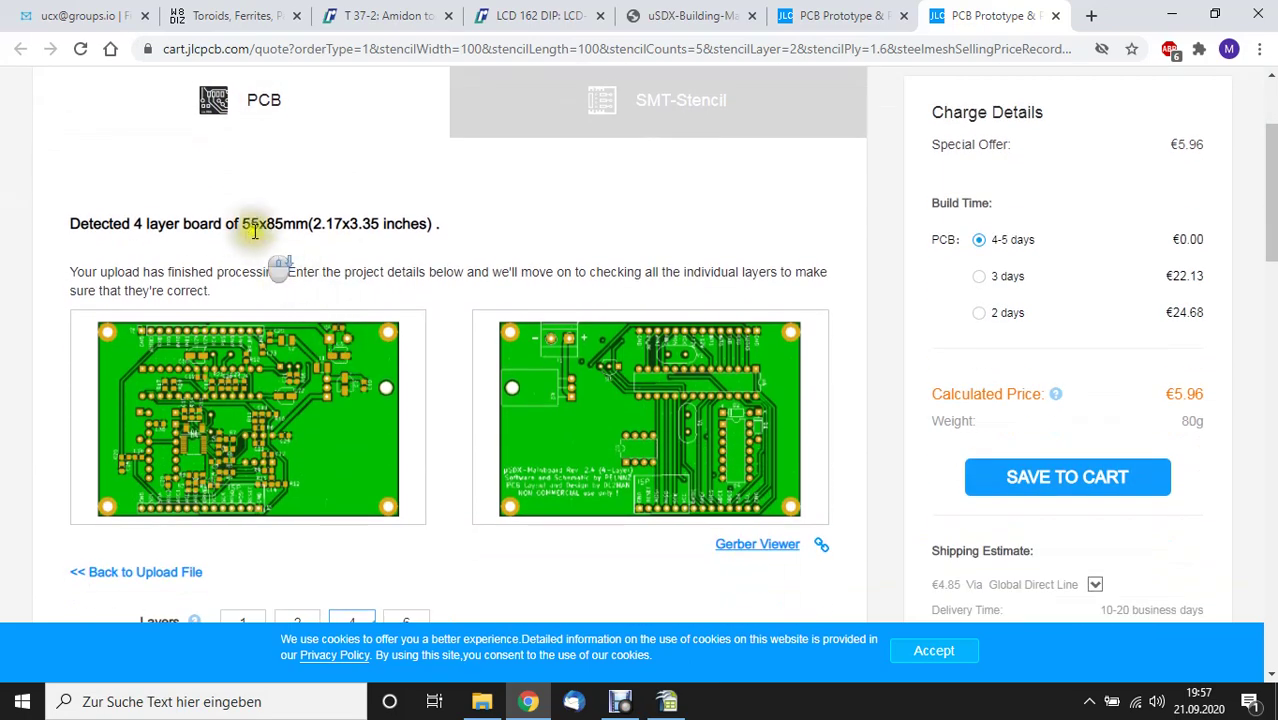
pyautogui.moveTo(249, 224); pyautogui.dragTo(298, 229)
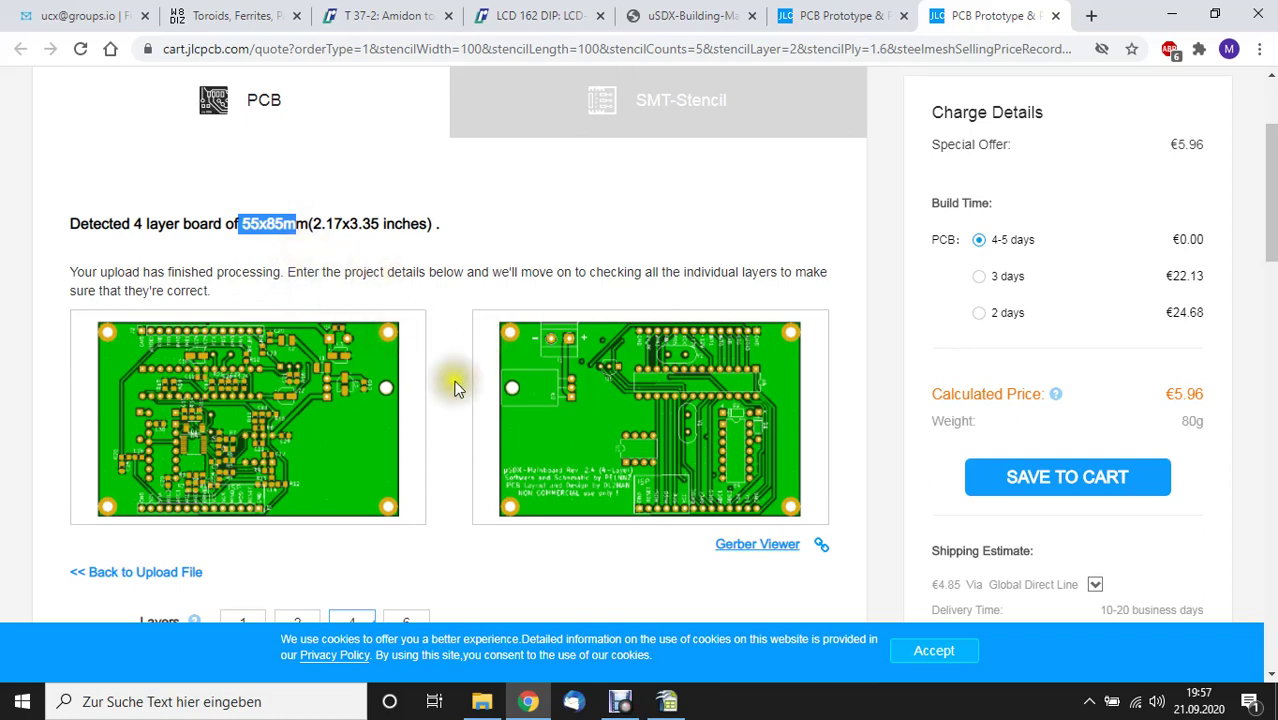
pyautogui.scroll(-2, 451, 379)
pyautogui.click(362, 440)
pyautogui.scroll(-2, 533, 401)
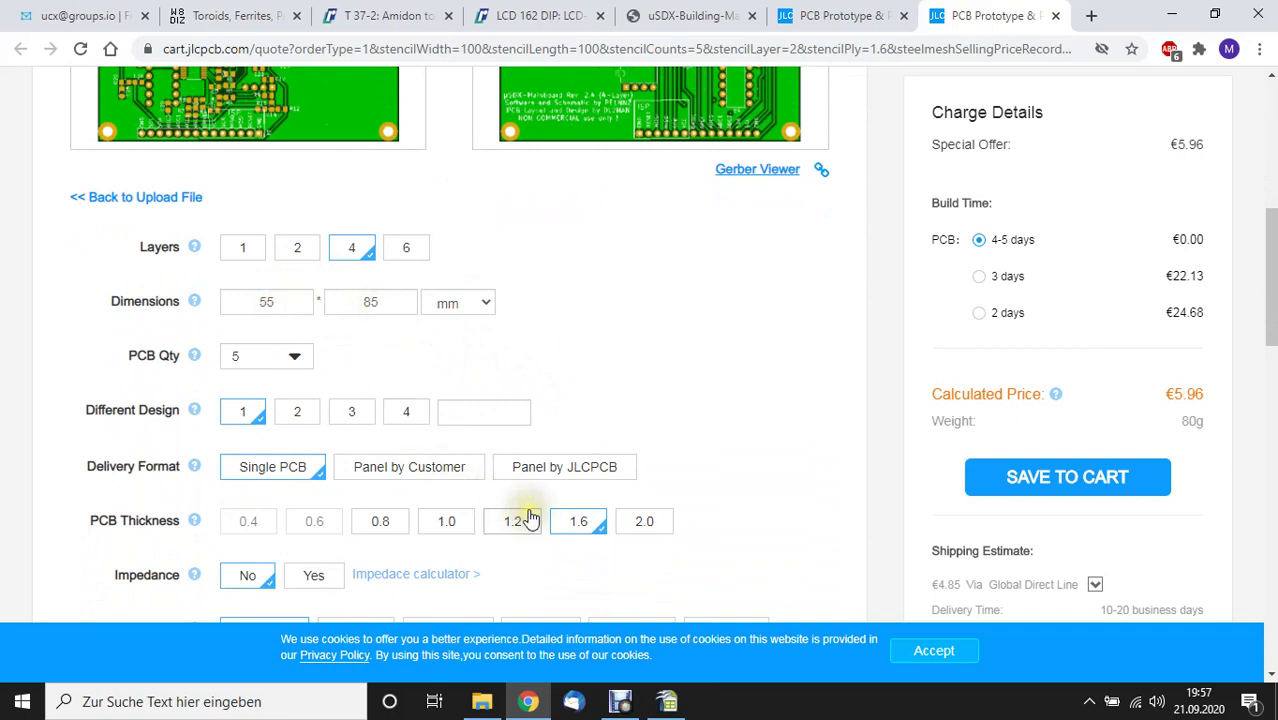
pyautogui.scroll(-2, 491, 340)
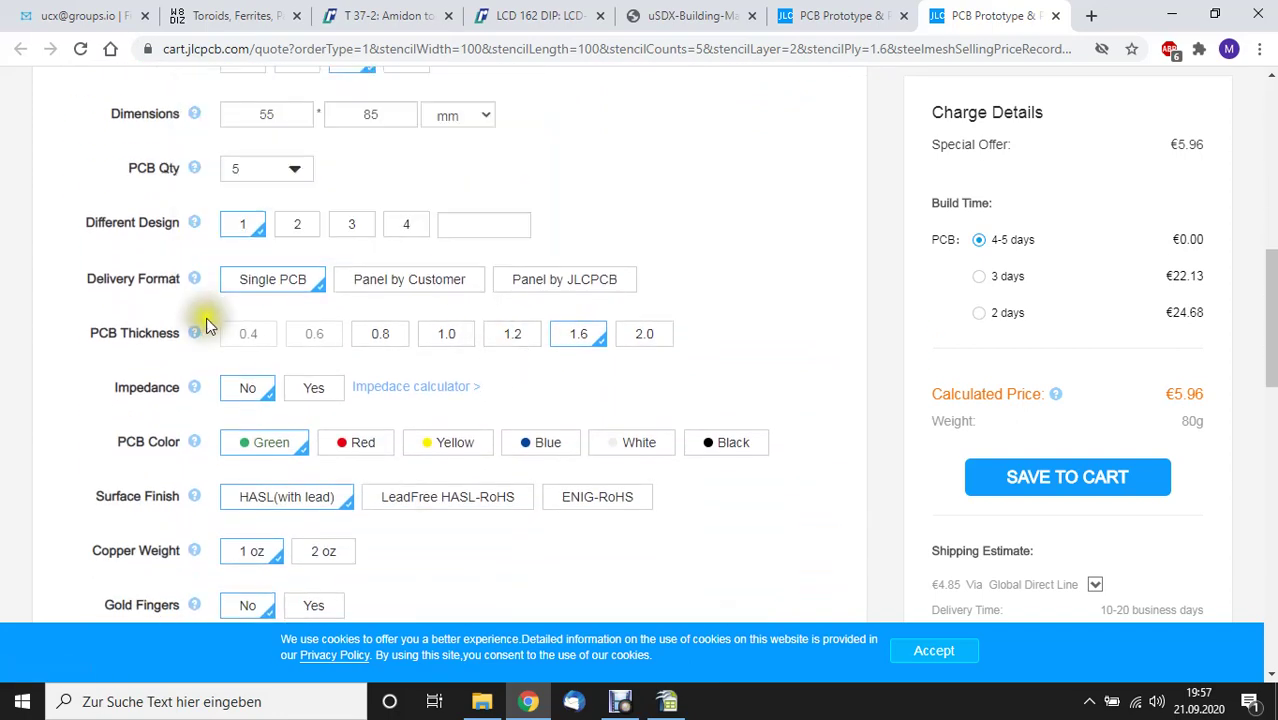
pyautogui.scroll(-1, 219, 360)
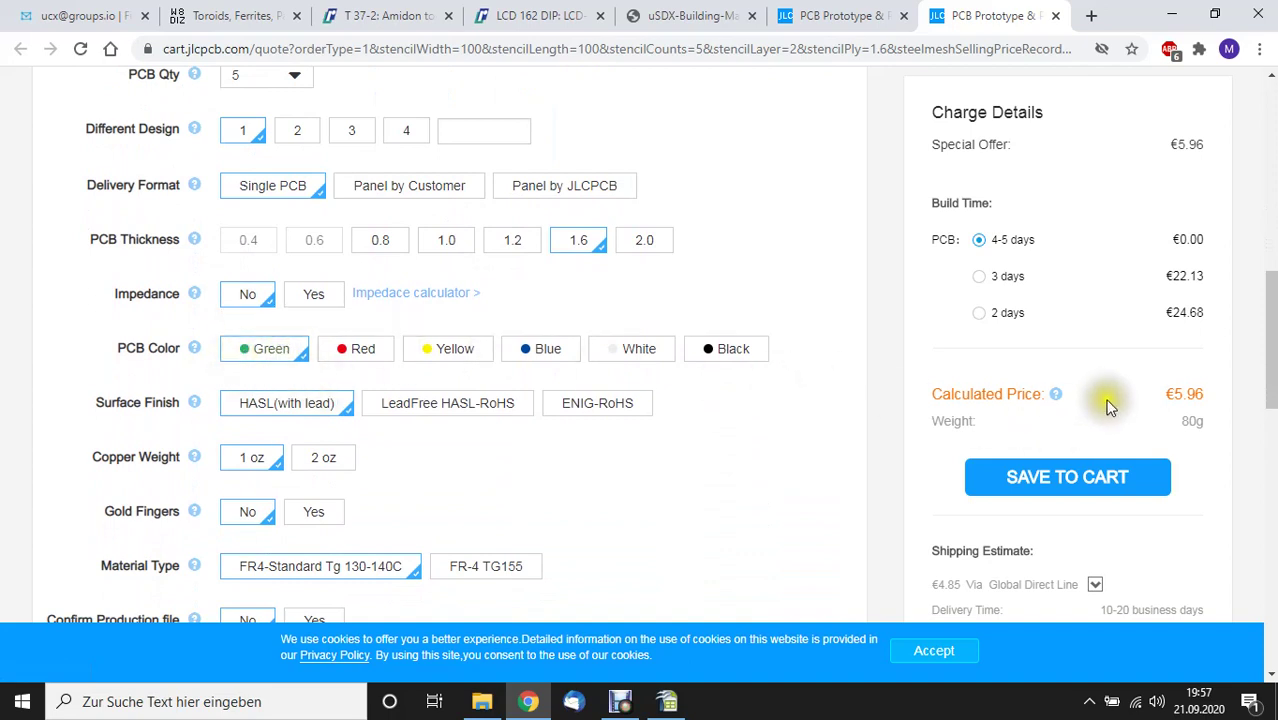
# Try blue, black, white, yellow and red solder masks, then settle on blue at €5.96.
pyautogui.click(546, 350)
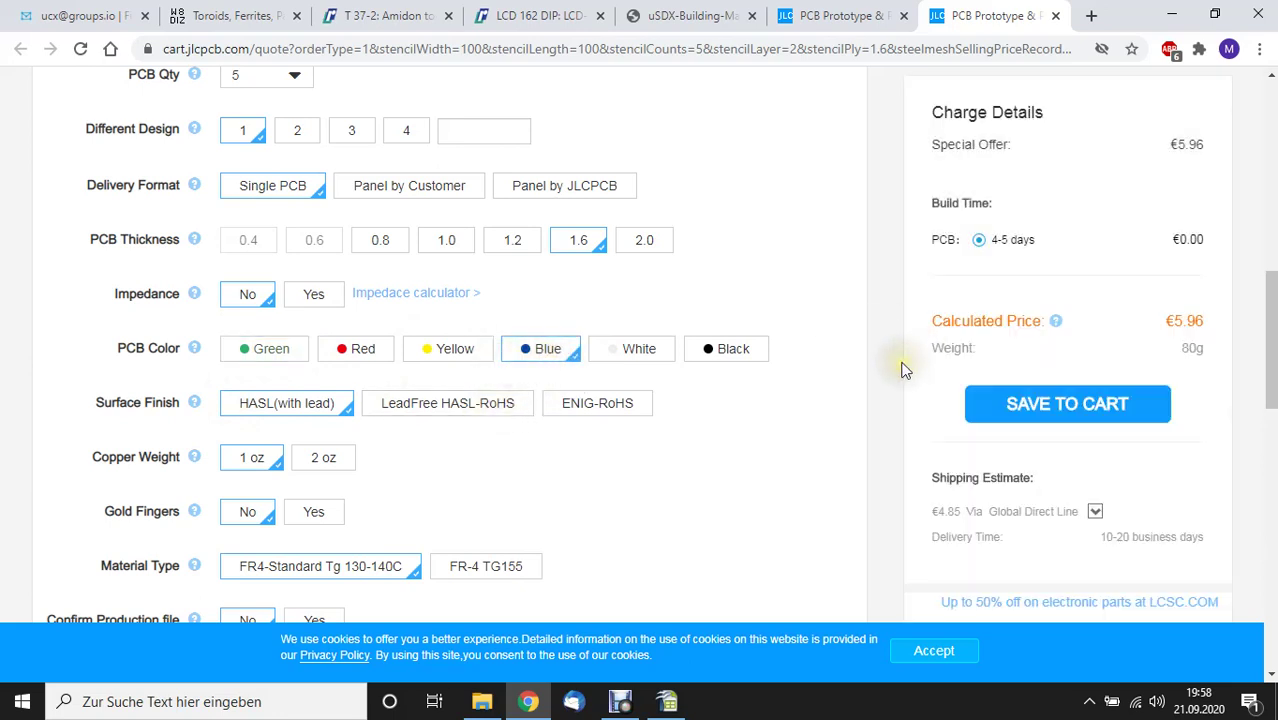
pyautogui.click(745, 357)
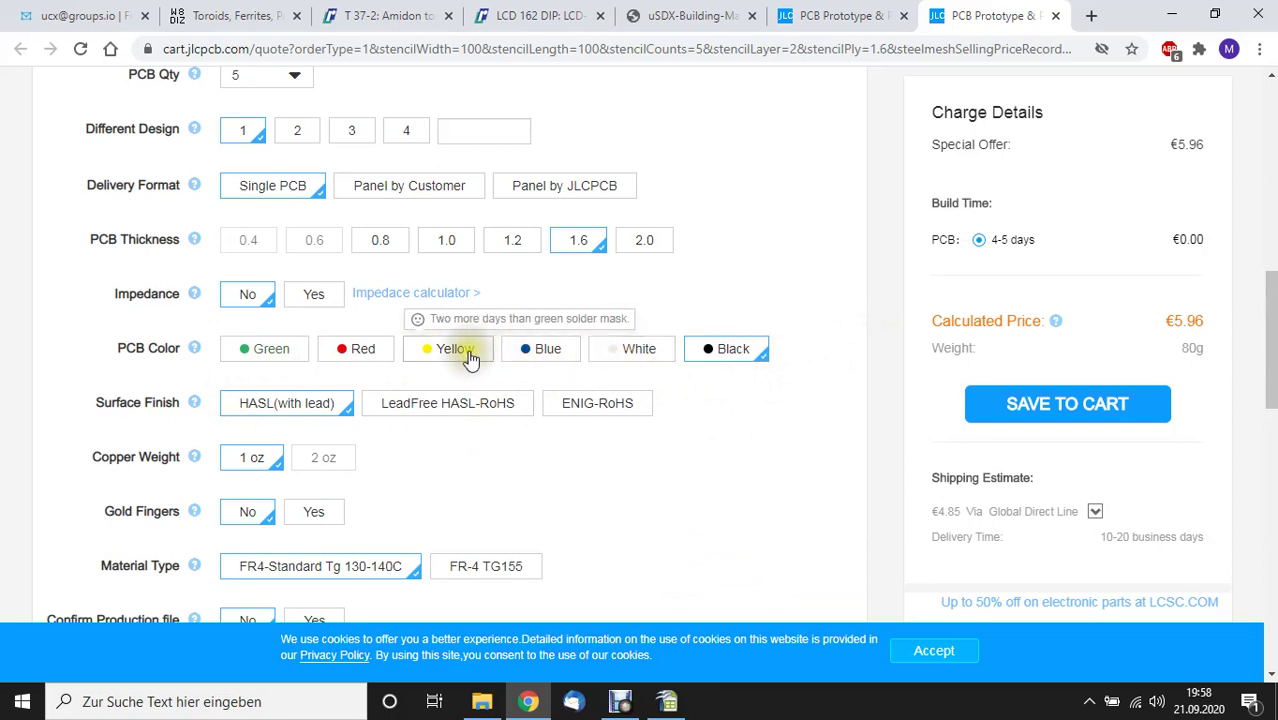
pyautogui.click(669, 357)
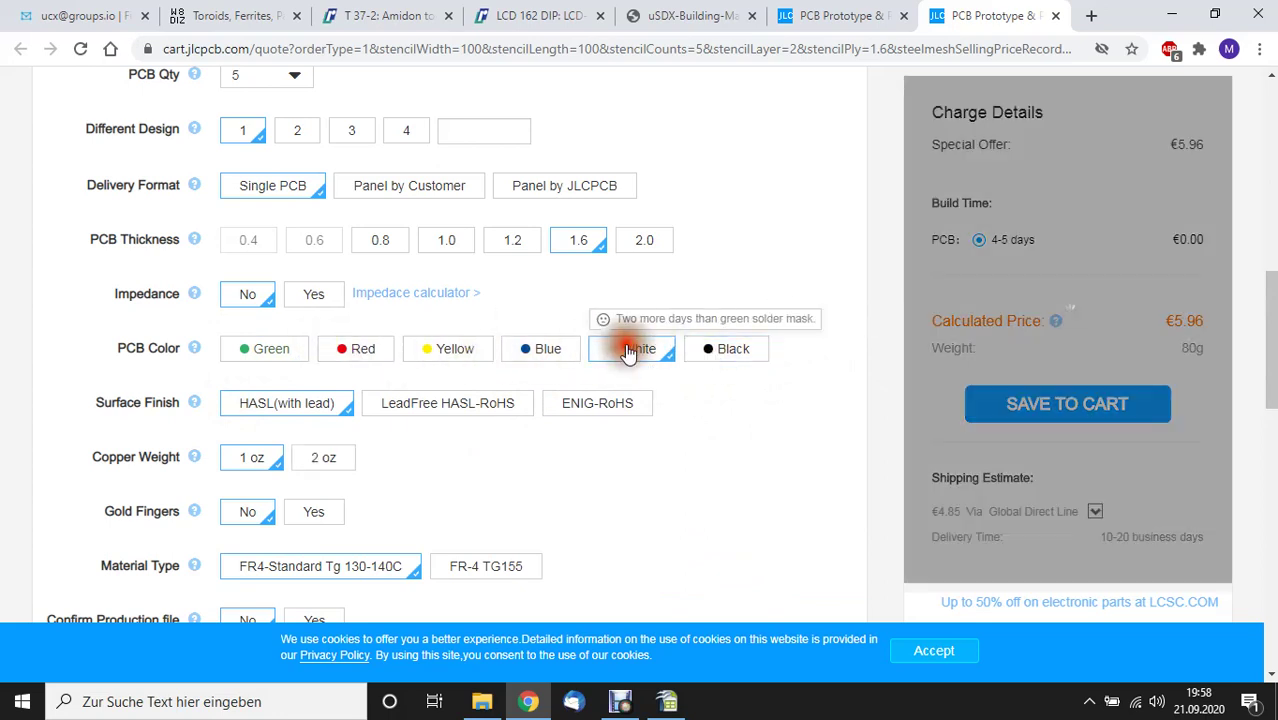
pyautogui.click(430, 349)
pyautogui.click(345, 349)
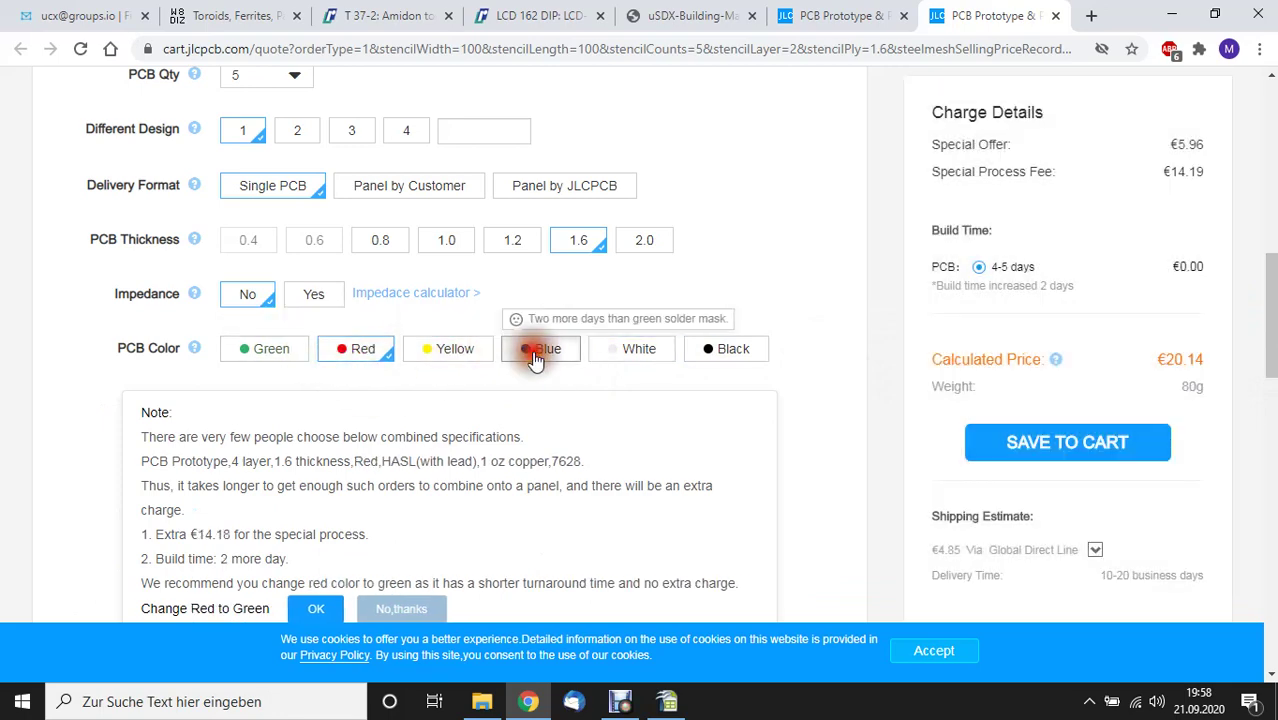
pyautogui.click(533, 349)
pyautogui.scroll(-3, 677, 417)
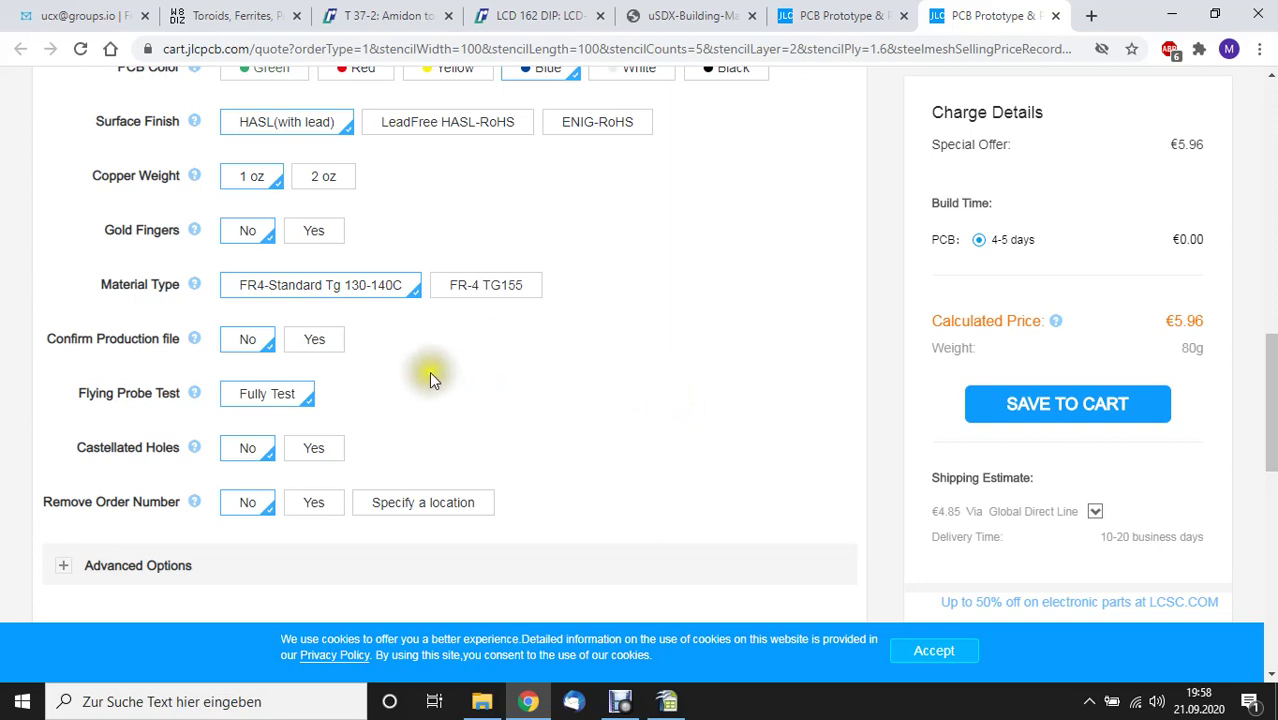
pyautogui.scroll(-5, 429, 371)
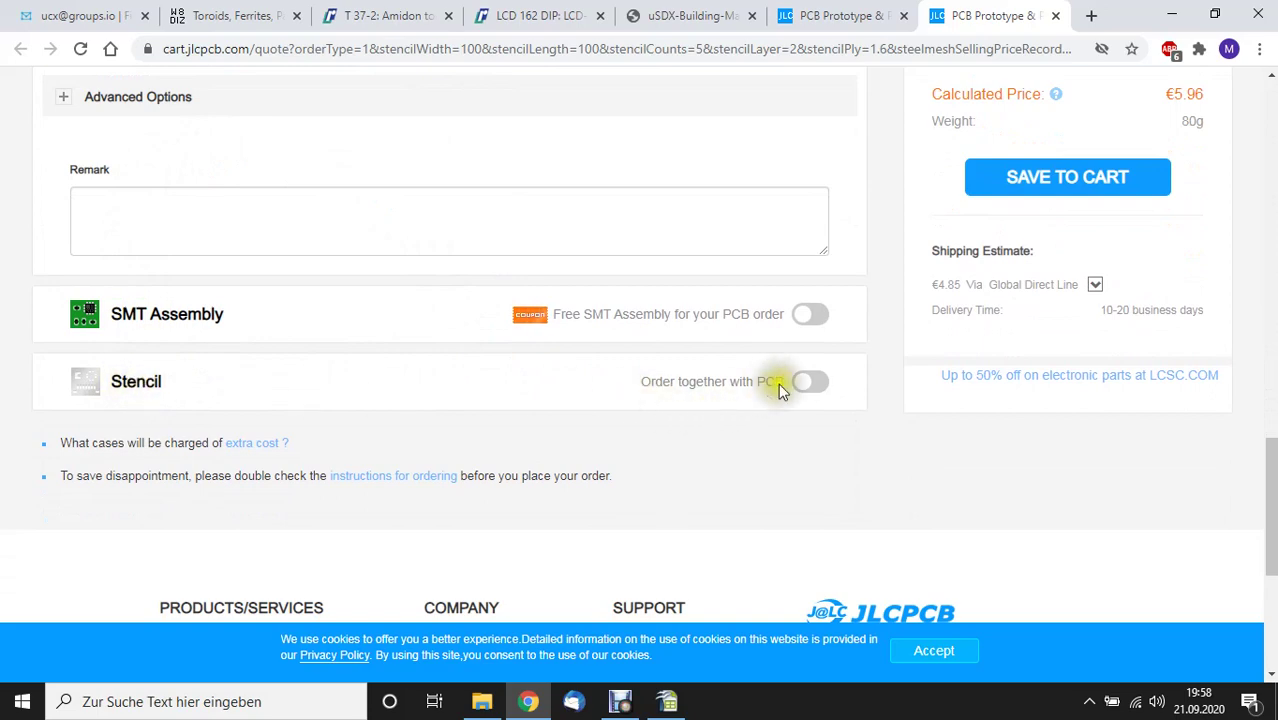
# Order a stencil with the PCB, raising the total to €11.94, and choose a customised stencil size.
pyautogui.click(814, 387)
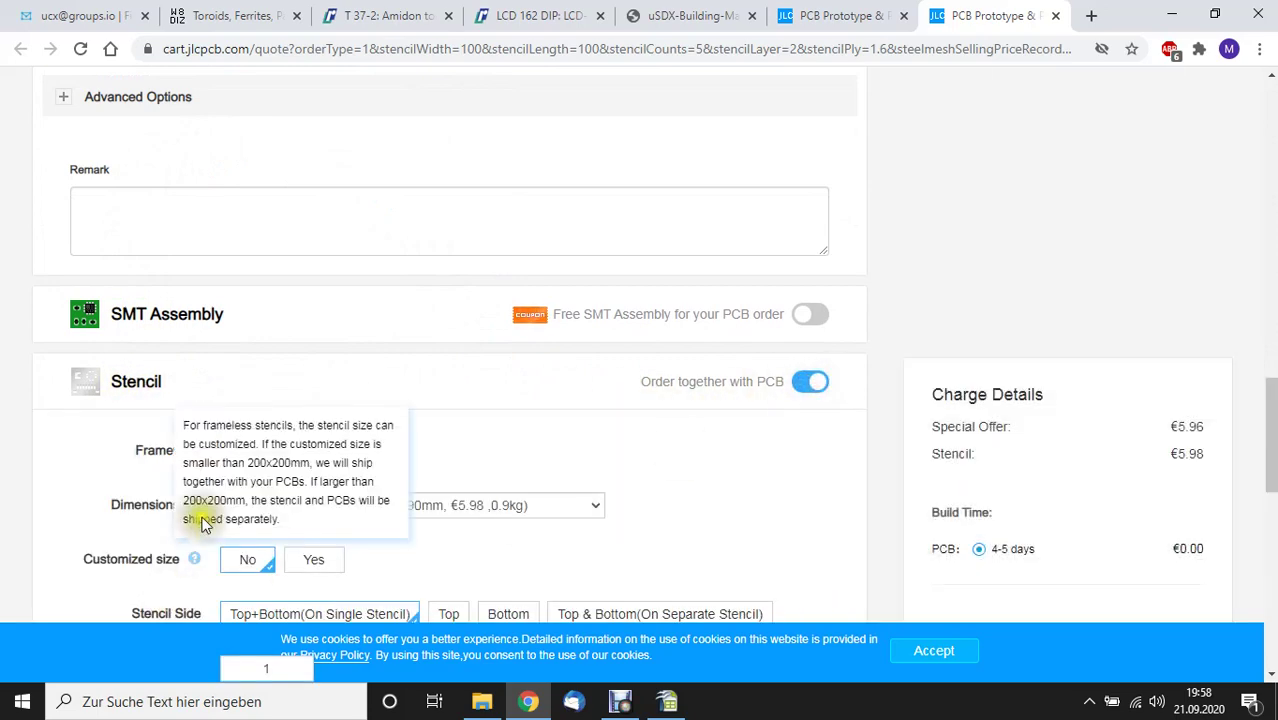
pyautogui.scroll(15, 301, 502)
pyautogui.scroll(4, 359, 396)
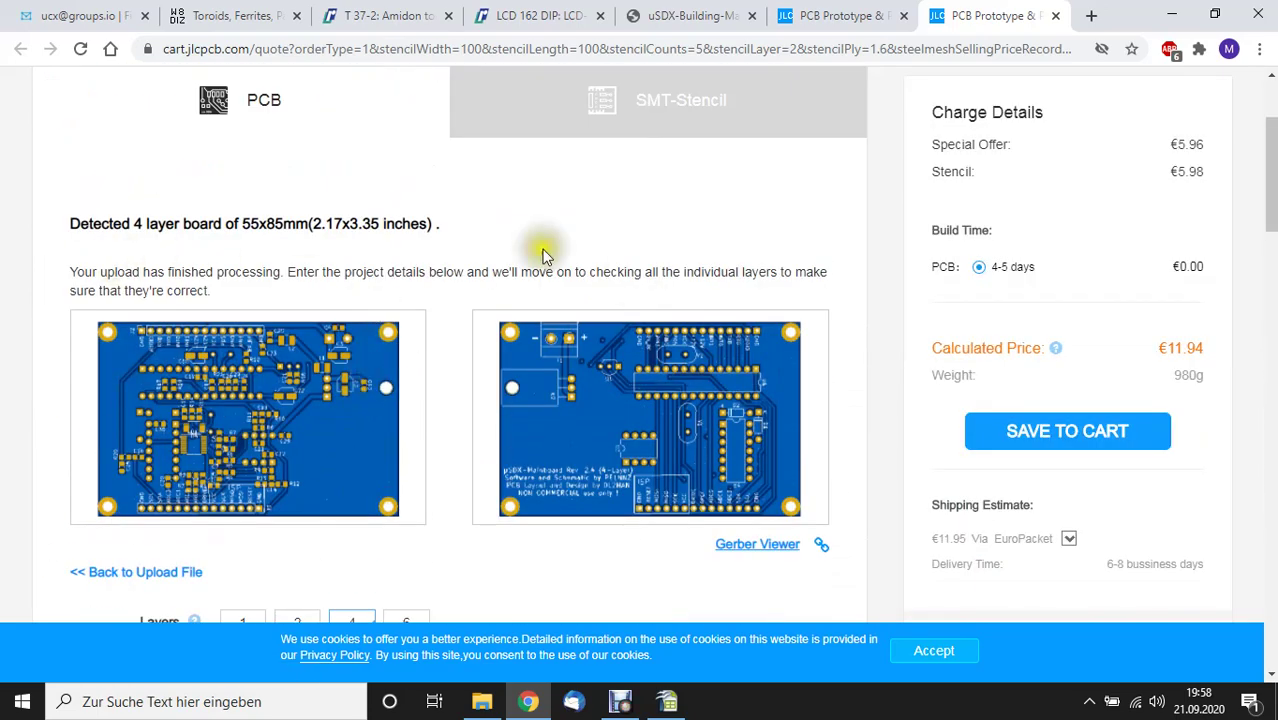
pyautogui.scroll(2, 320, 360)
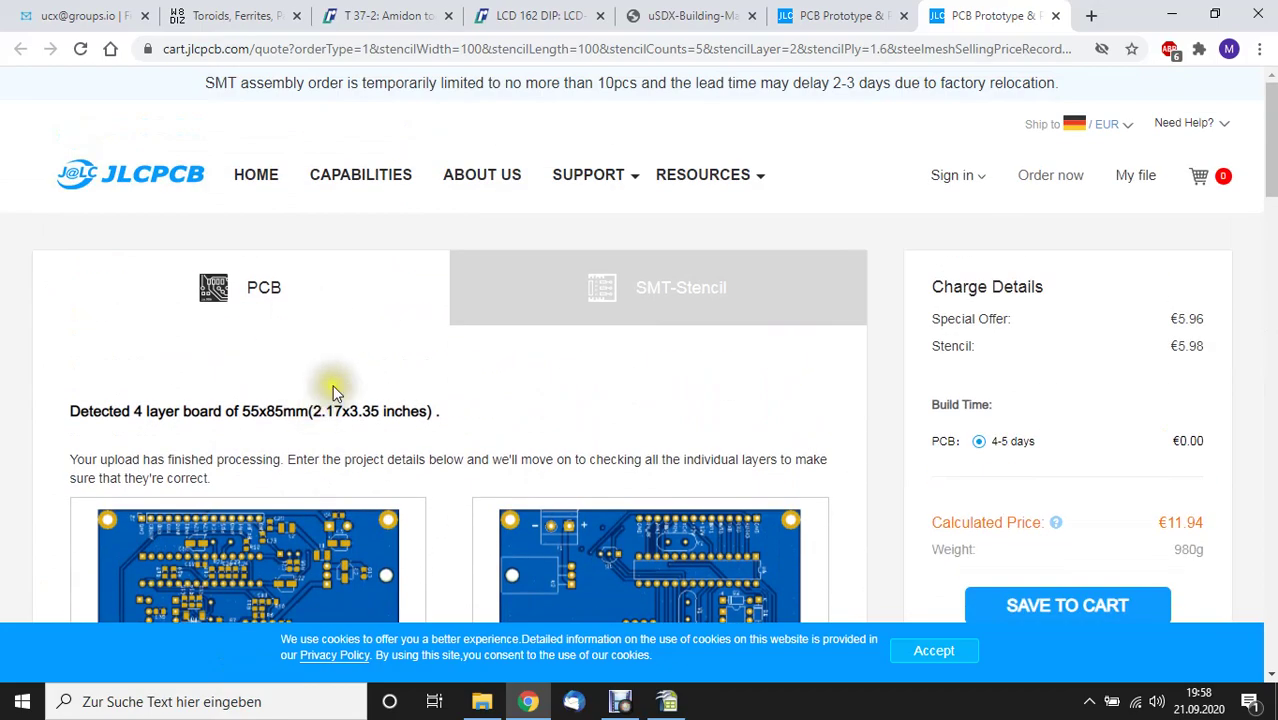
pyautogui.scroll(-20, 338, 390)
pyautogui.scroll(-8, 338, 393)
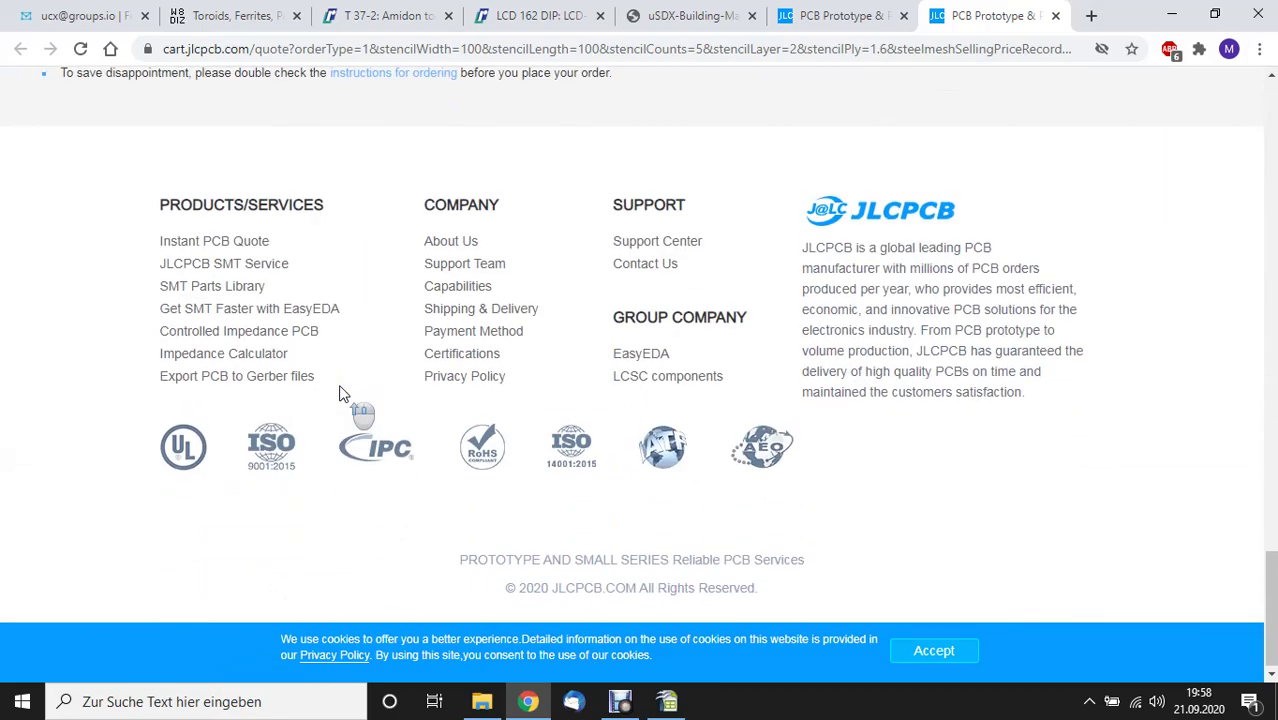
pyautogui.scroll(5, 340, 380)
pyautogui.scroll(2, 342, 380)
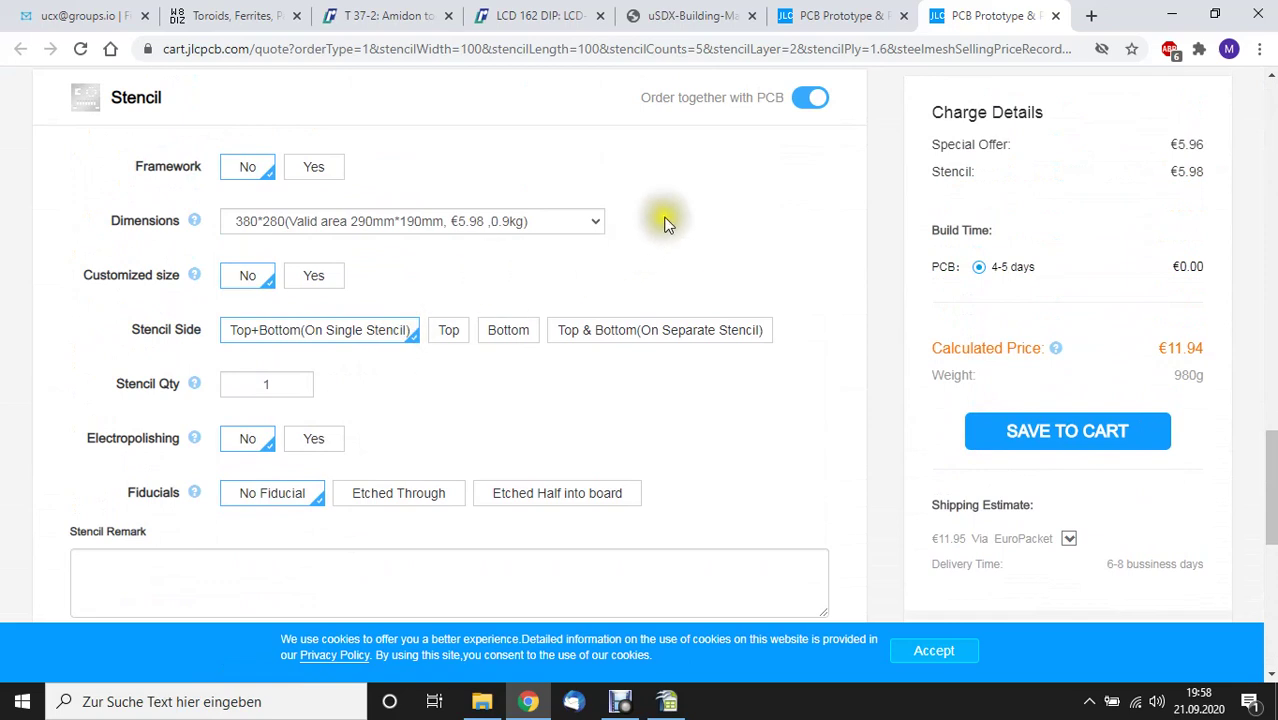
pyautogui.click(488, 222)
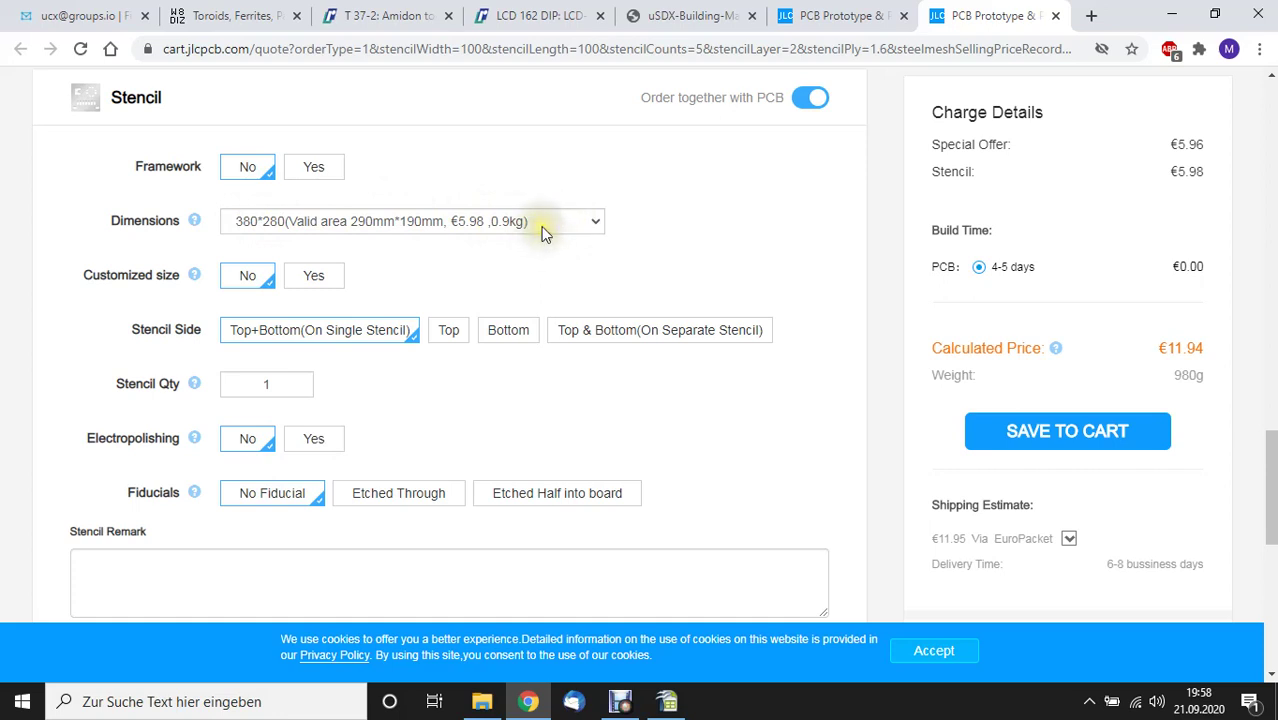
pyautogui.click(310, 276)
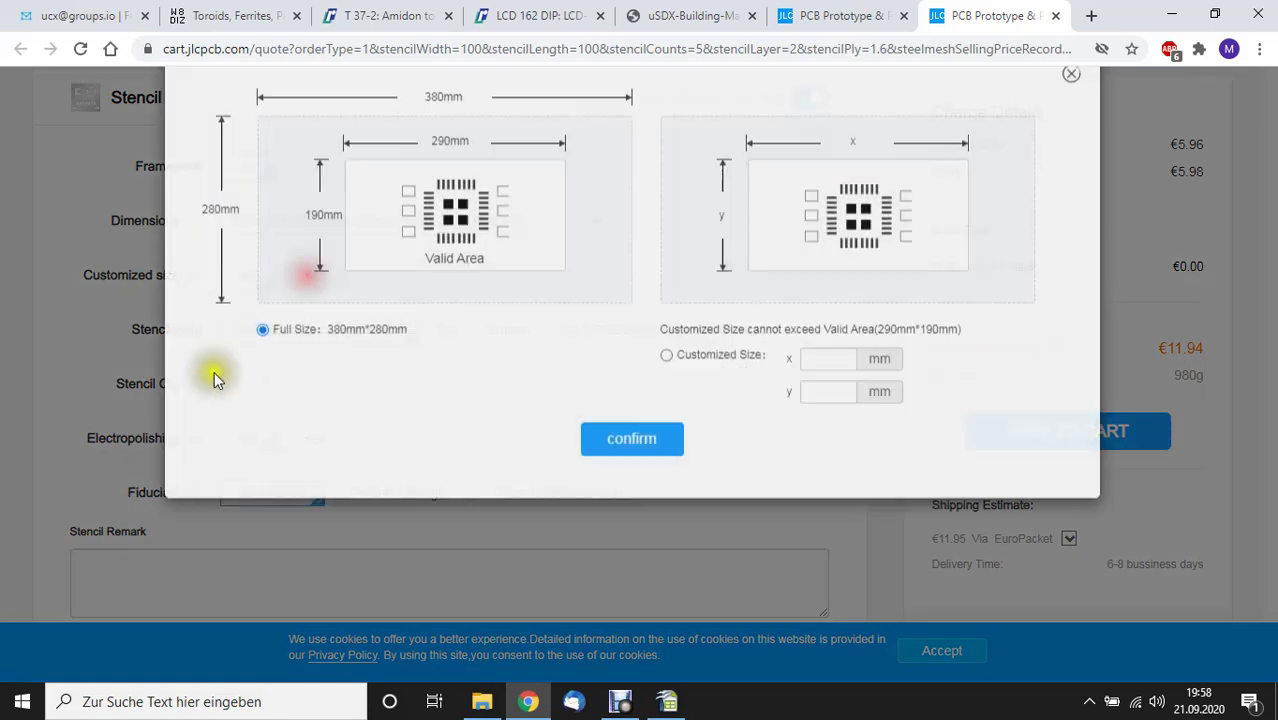
# Set and confirm a customised 120×120 mm stencil size.
pyautogui.click(838, 411)
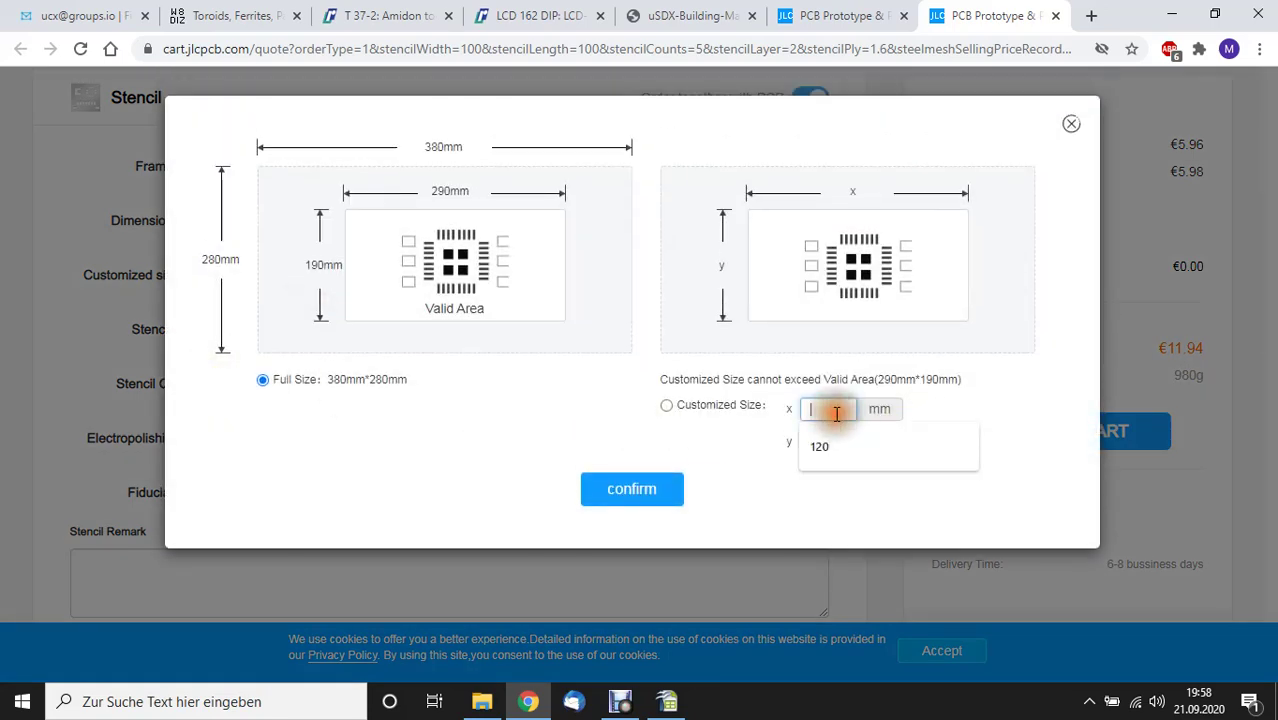
pyautogui.click(832, 446)
pyautogui.click(830, 443)
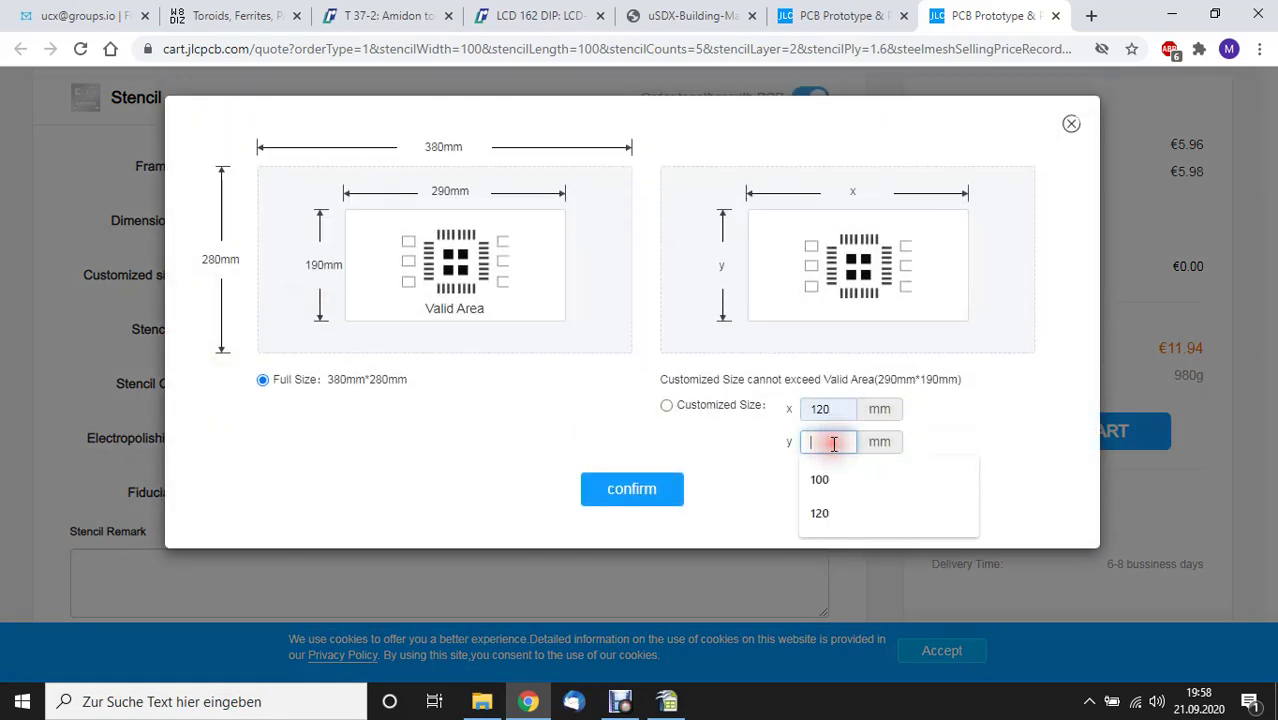
pyautogui.write('120')
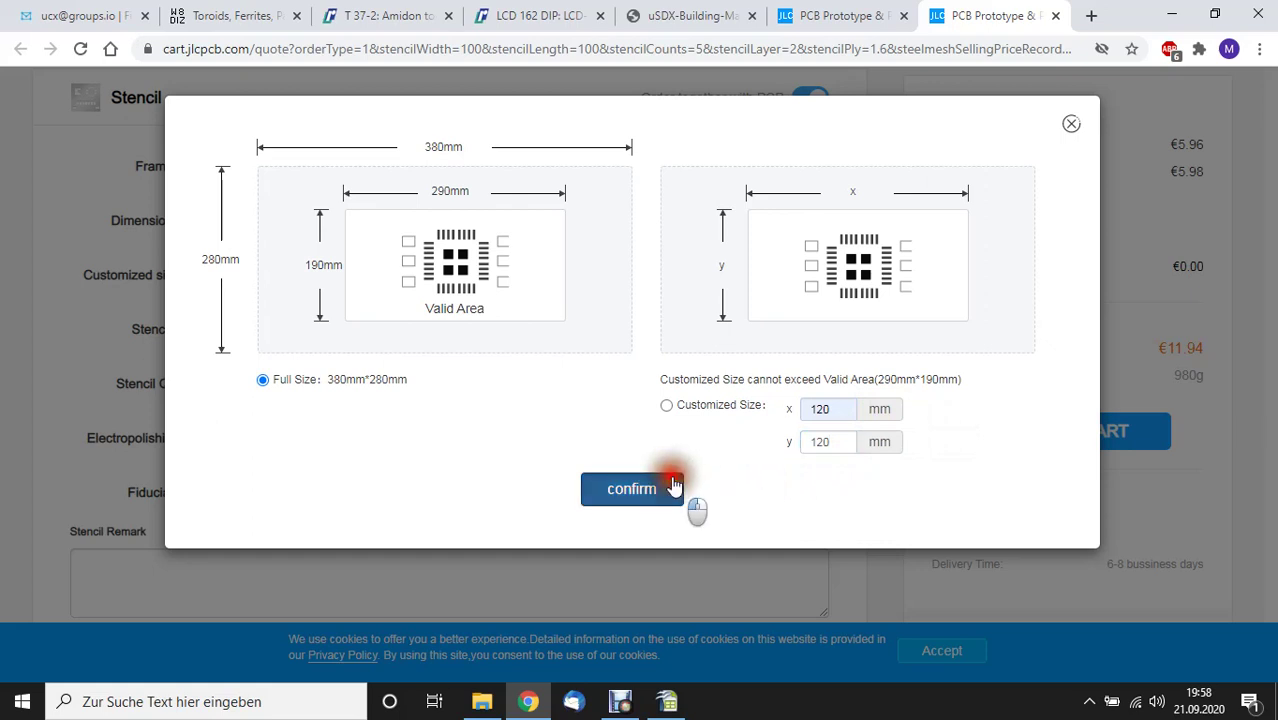
pyautogui.click(666, 405)
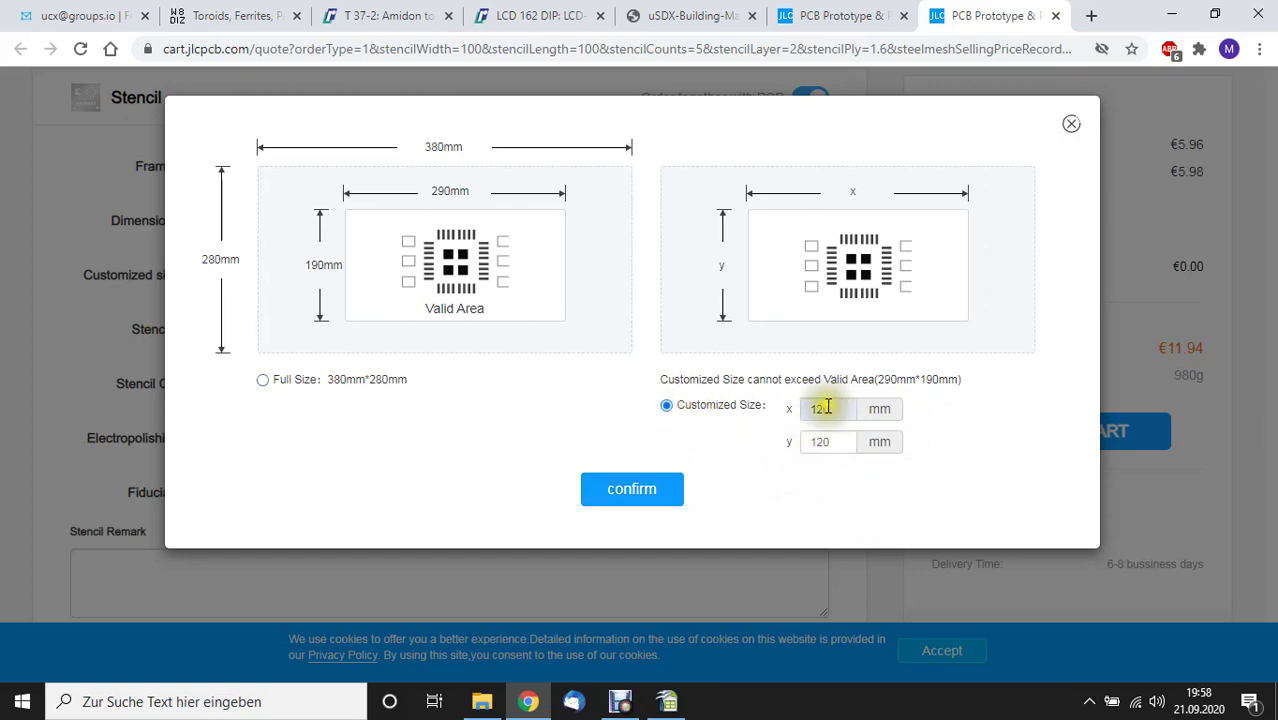
pyautogui.click(628, 497)
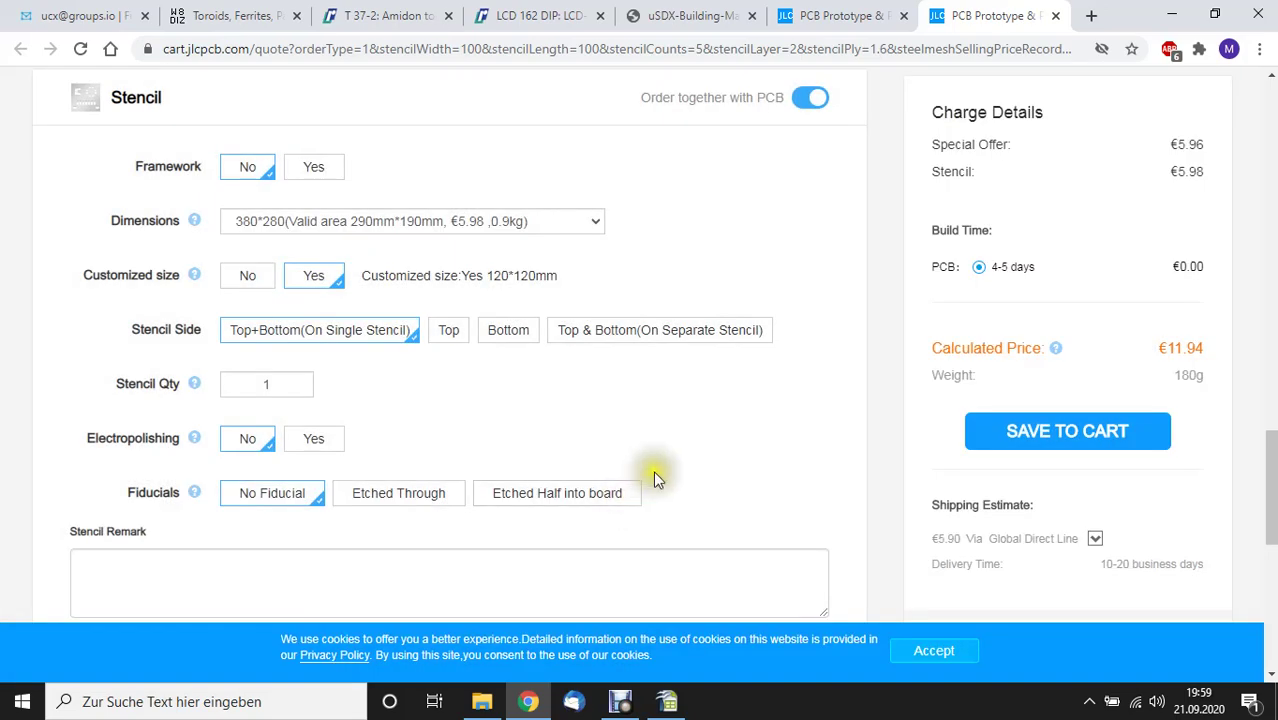
# Review the 120*120mm size and €5.98 stencil price, then drop the stencil (back to €5.96).
pyautogui.moveTo(474, 276); pyautogui.dragTo(558, 292)
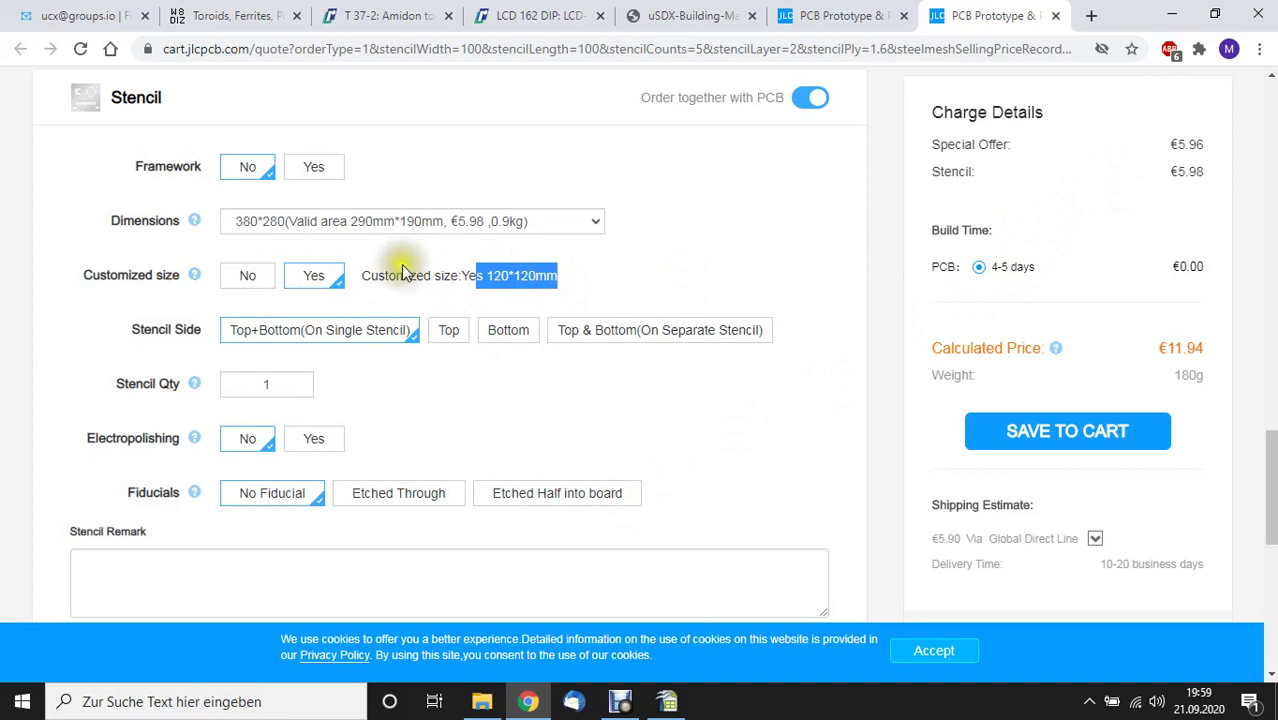
pyautogui.click(1185, 170)
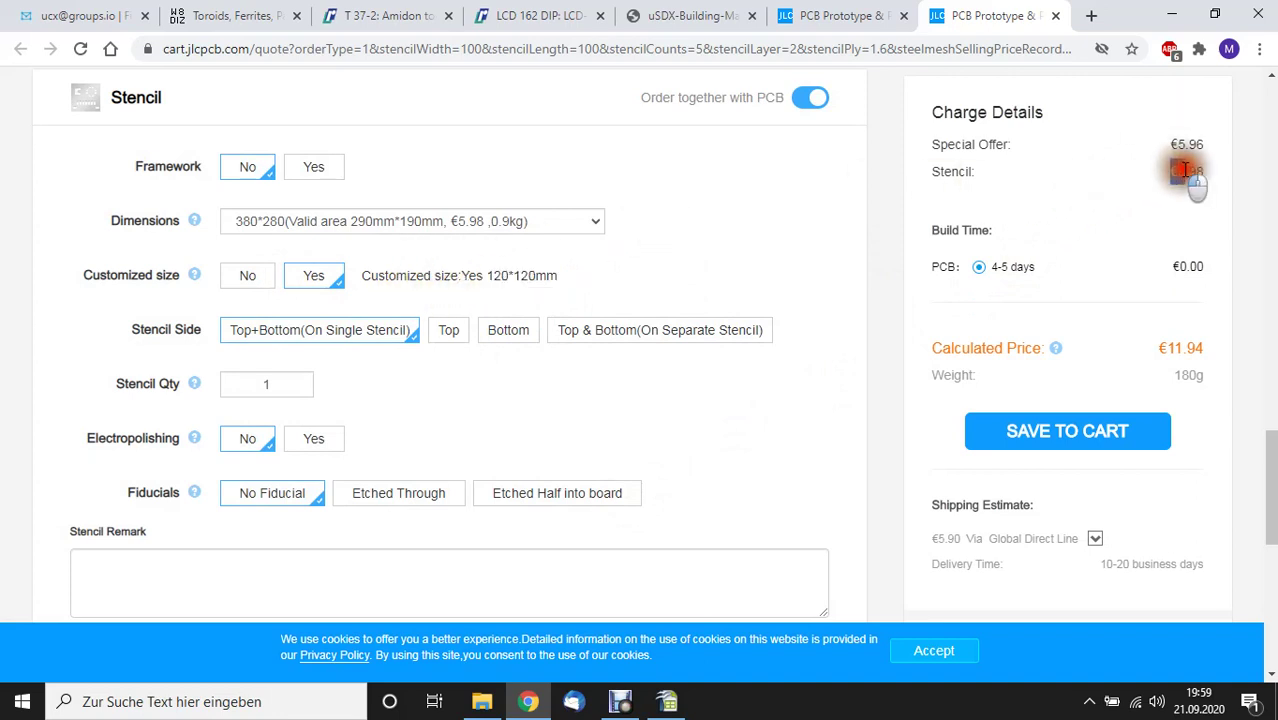
pyautogui.doubleClick(1200, 172)
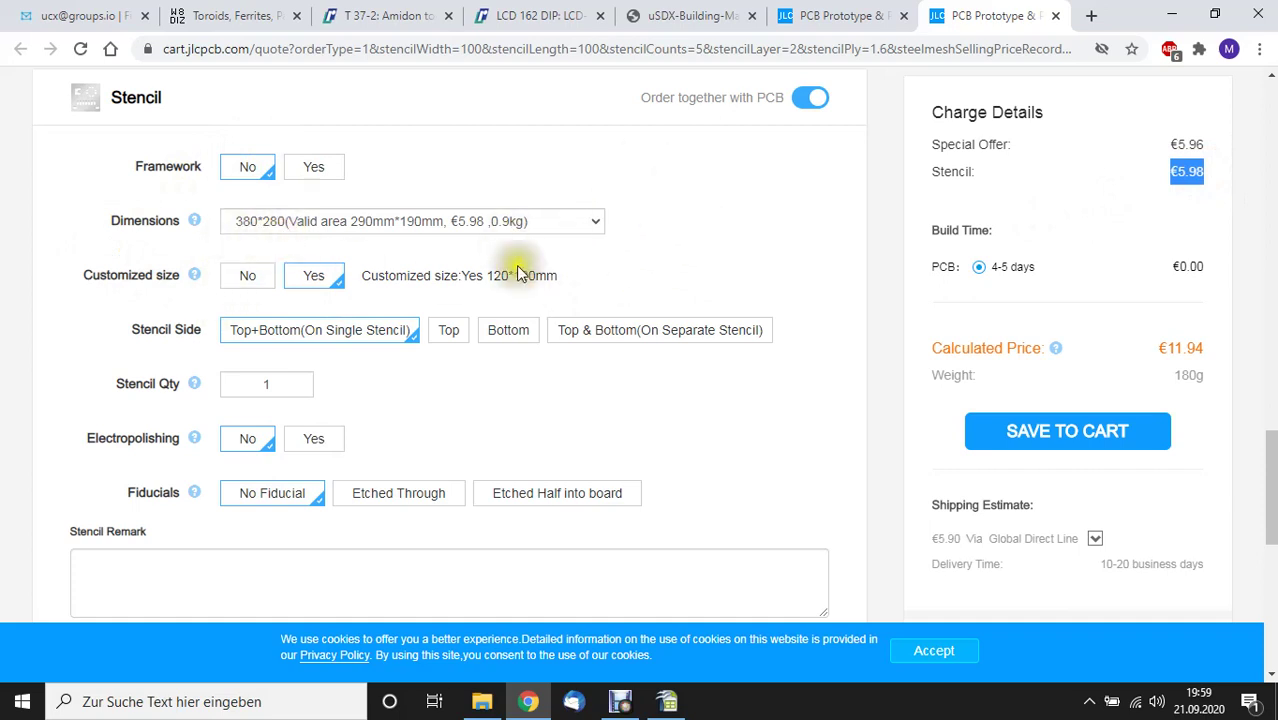
pyautogui.moveTo(489, 276); pyautogui.dragTo(579, 286)
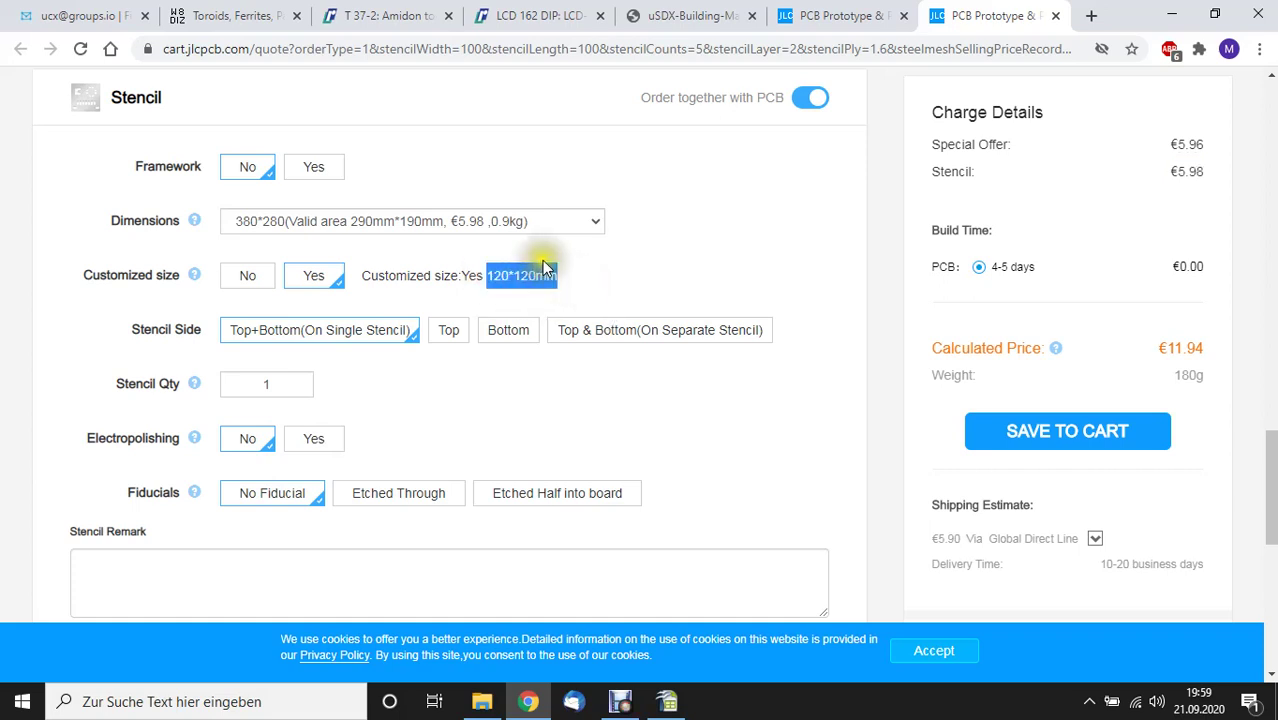
pyautogui.scroll(1, 733, 232)
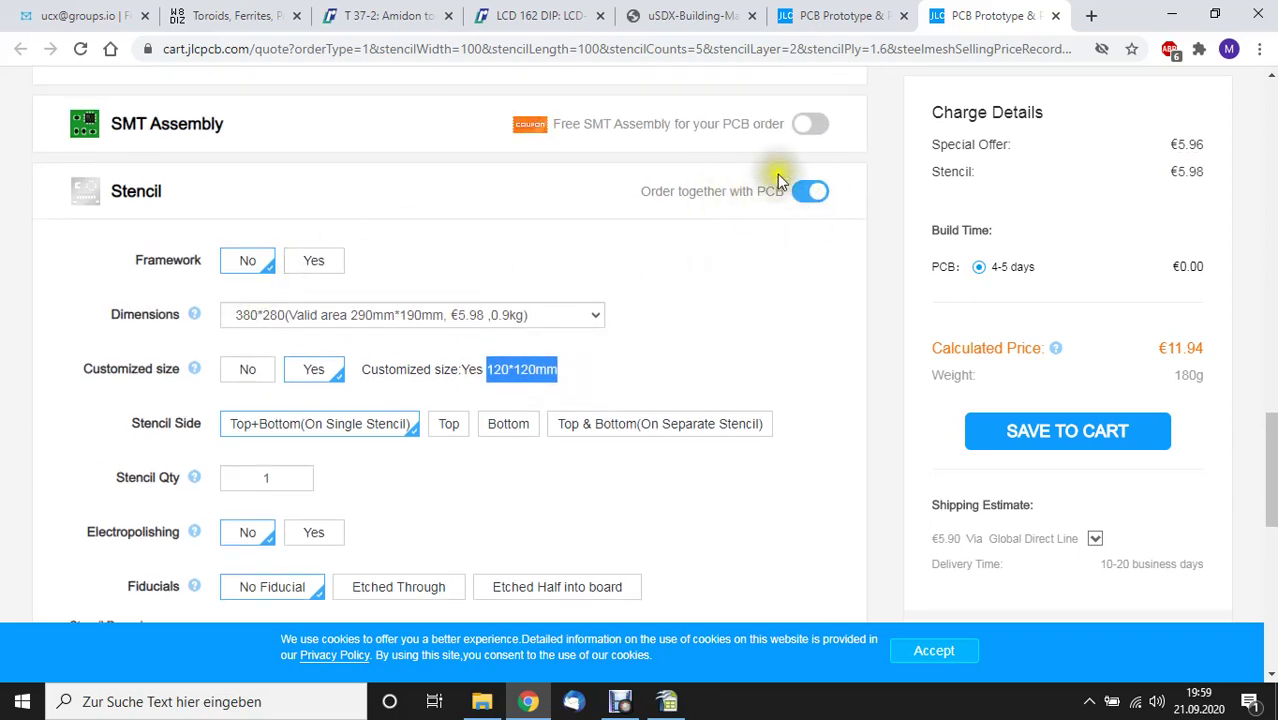
pyautogui.click(806, 195)
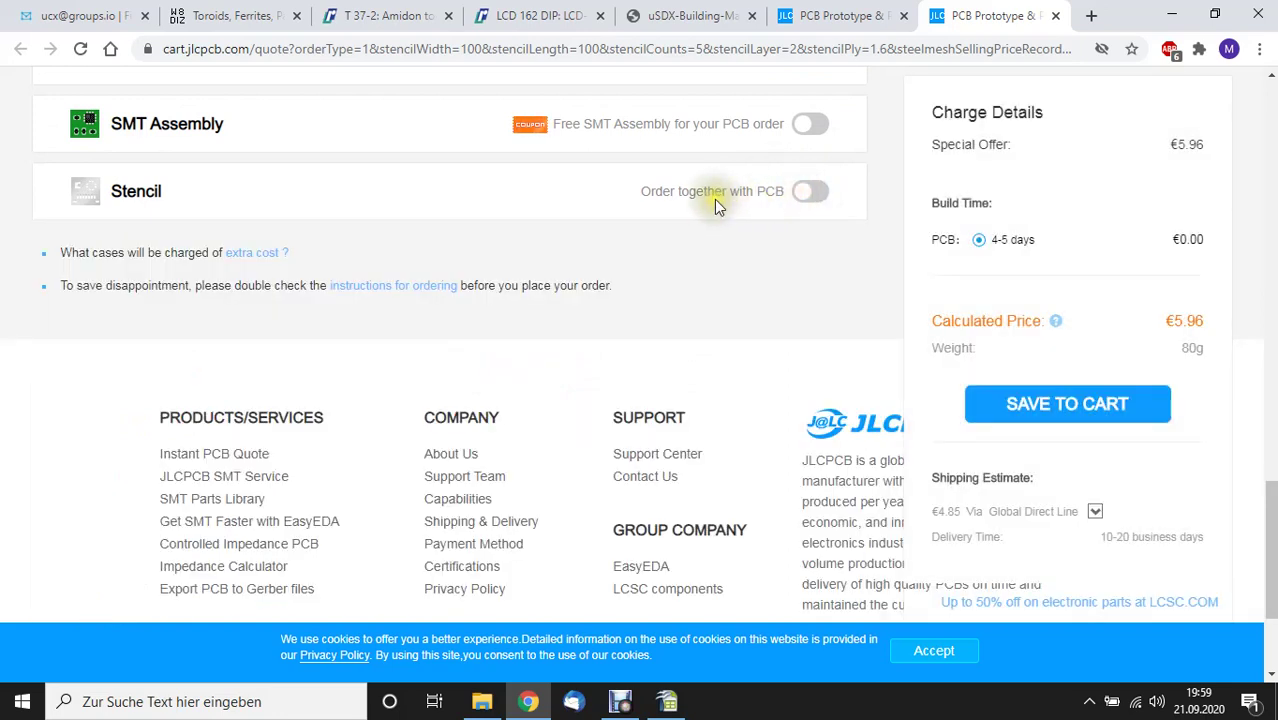
# Save the uSDX mainboard order to the JLCPCB cart.
pyautogui.click(1038, 412)
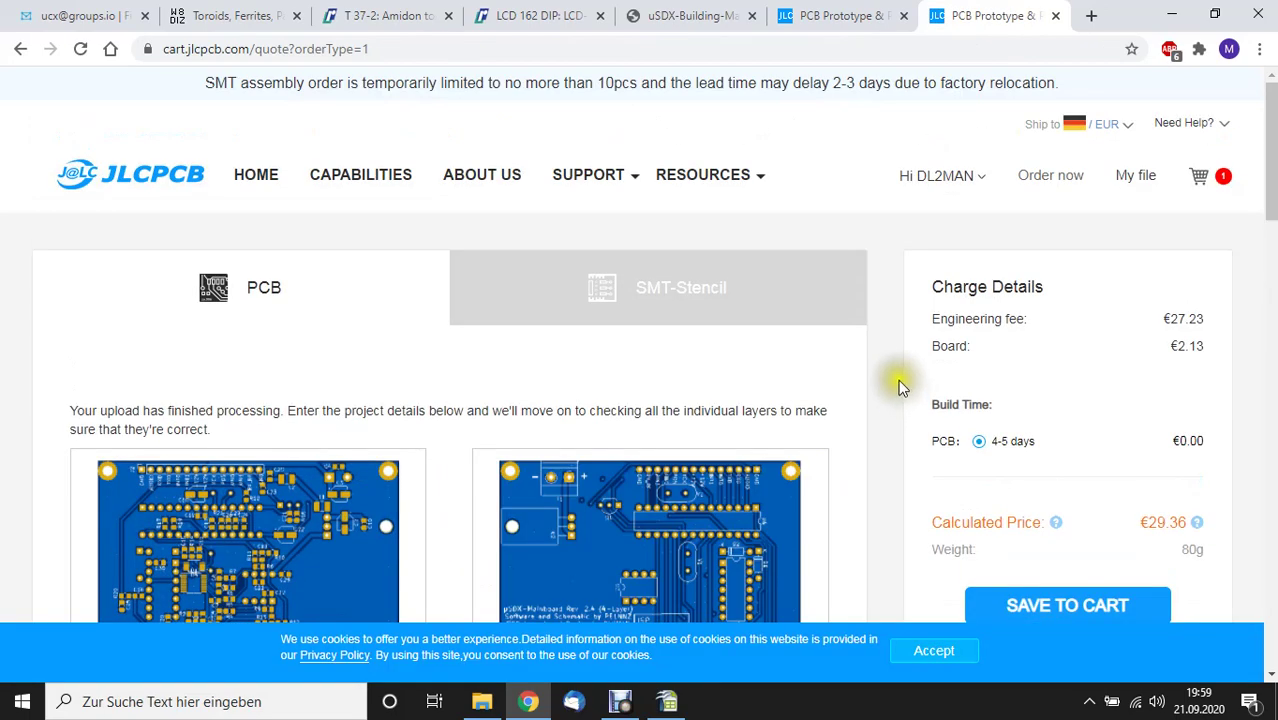
pyautogui.scroll(-1, 724, 322)
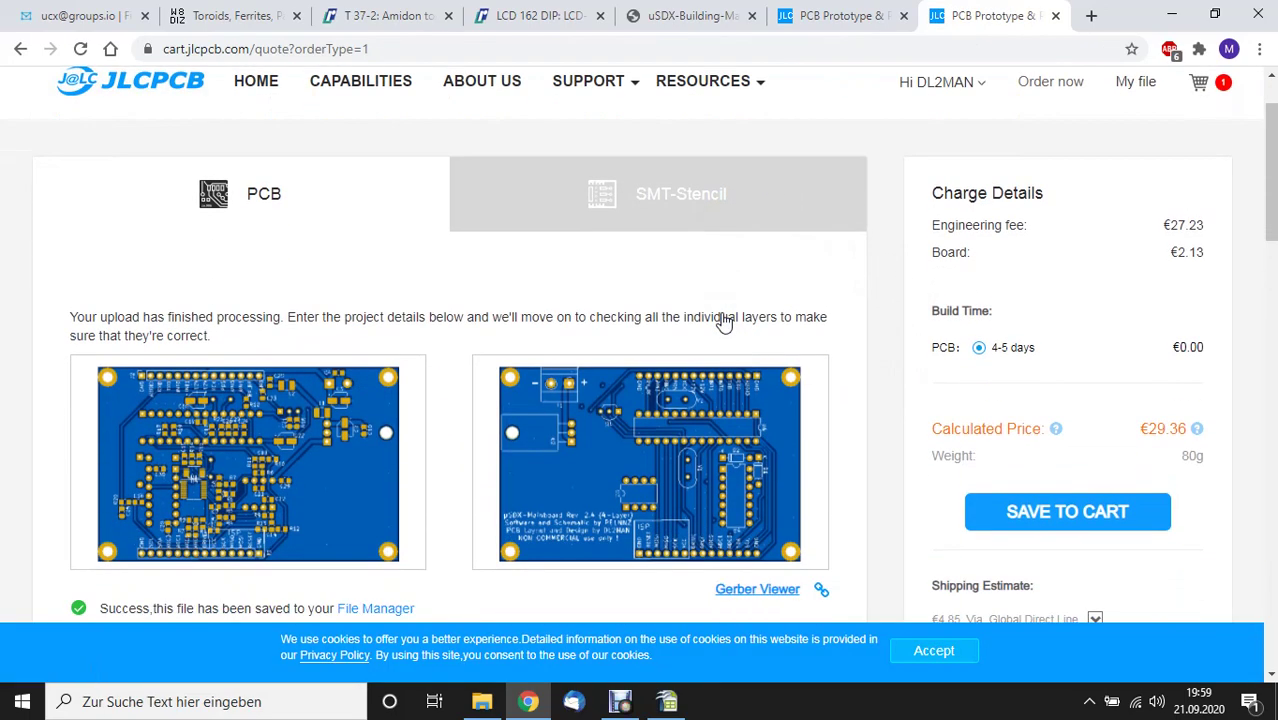
pyautogui.scroll(1, 724, 322)
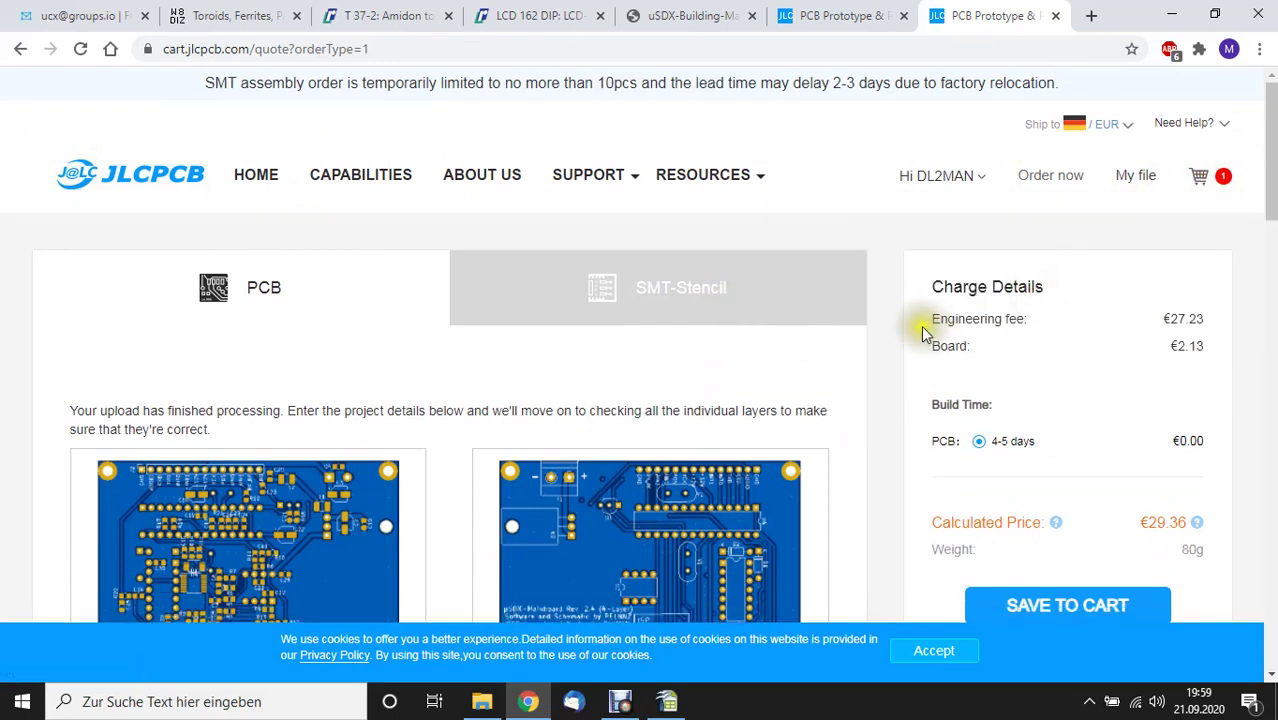
# Review the refreshed quote, selecting the €27.23 Engineering fee label in Charge Details.
pyautogui.moveTo(941, 321); pyautogui.dragTo(1047, 337)
pyautogui.scroll(-2, 1047, 333)
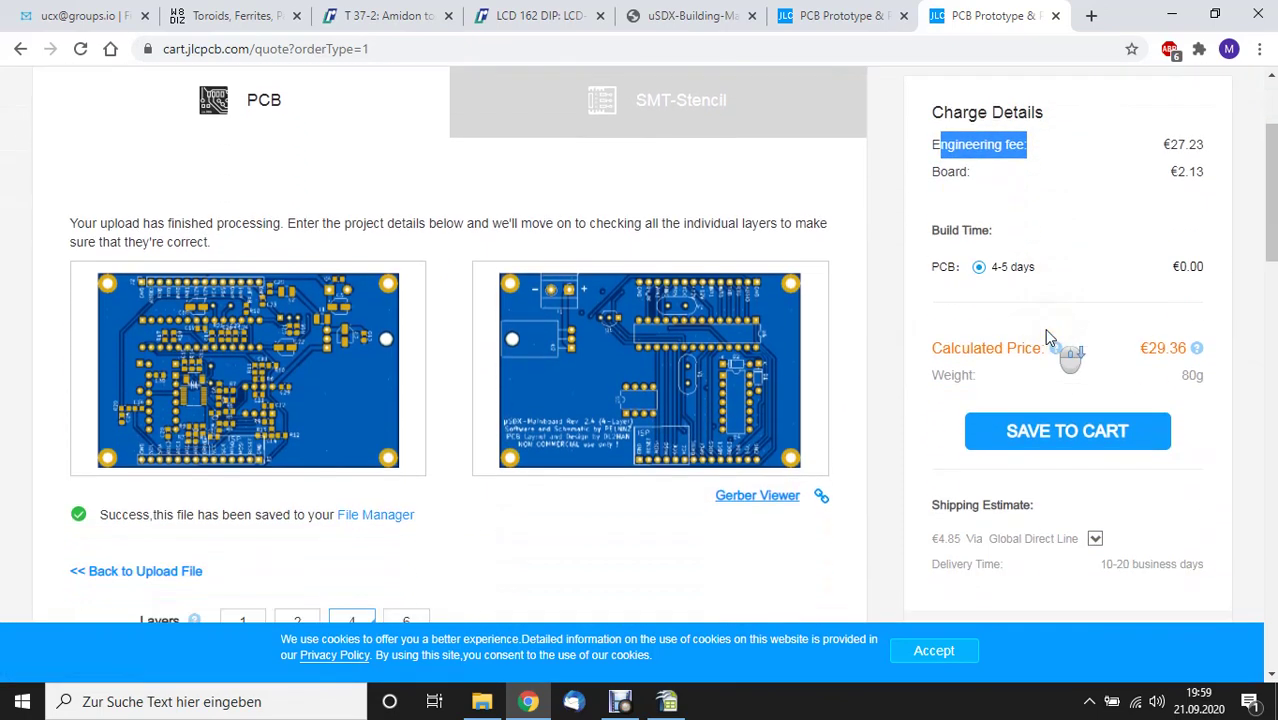
pyautogui.scroll(2, 1047, 285)
pyautogui.moveTo(925, 180)
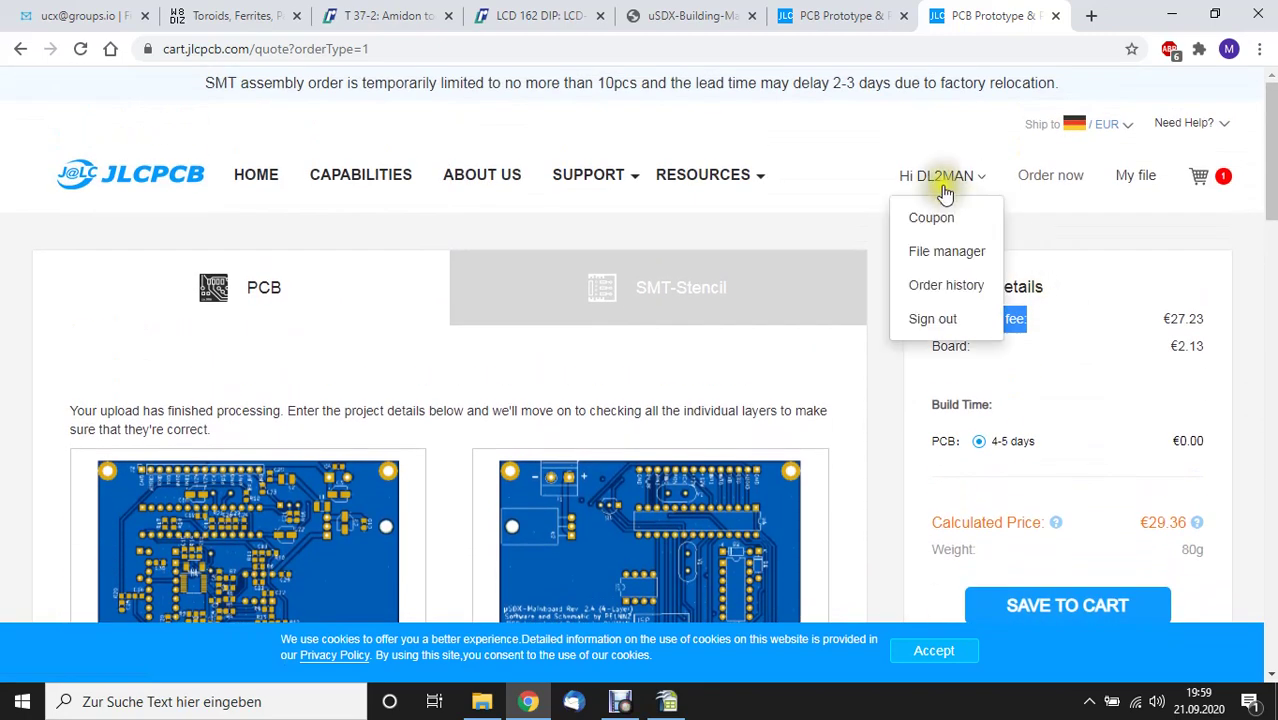
pyautogui.scroll(-3, 515, 342)
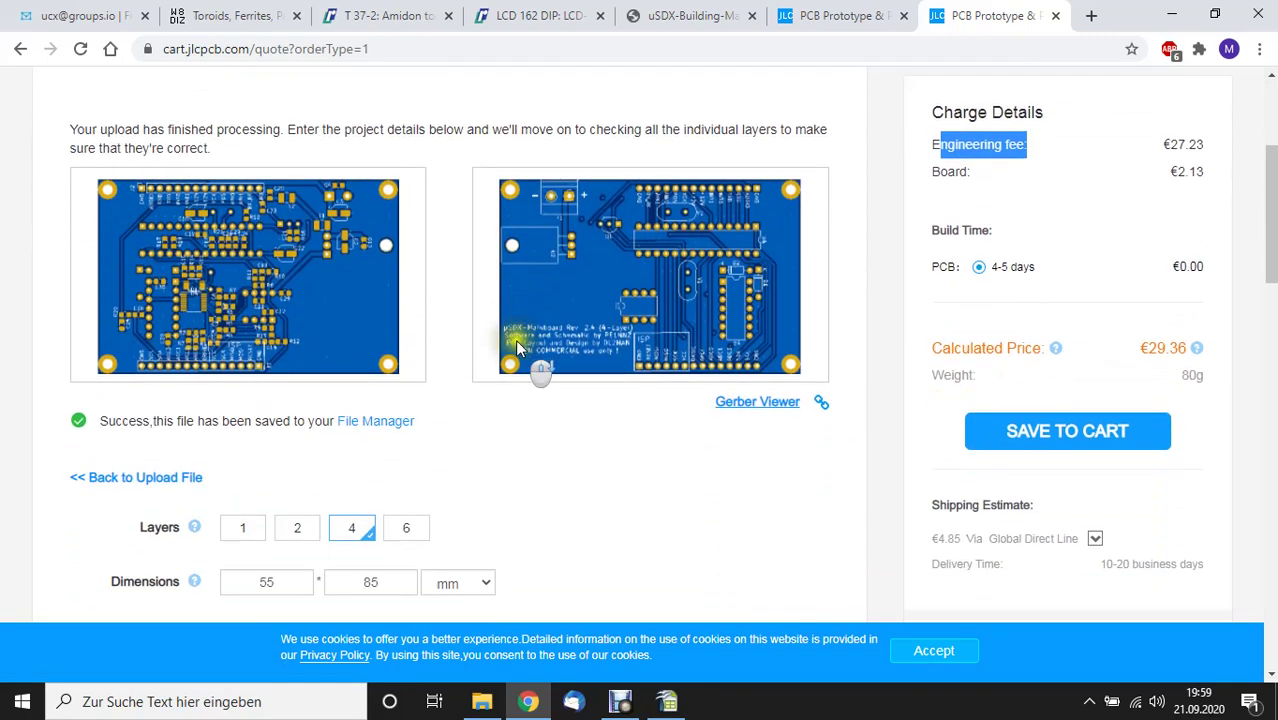
pyautogui.scroll(2, 325, 420)
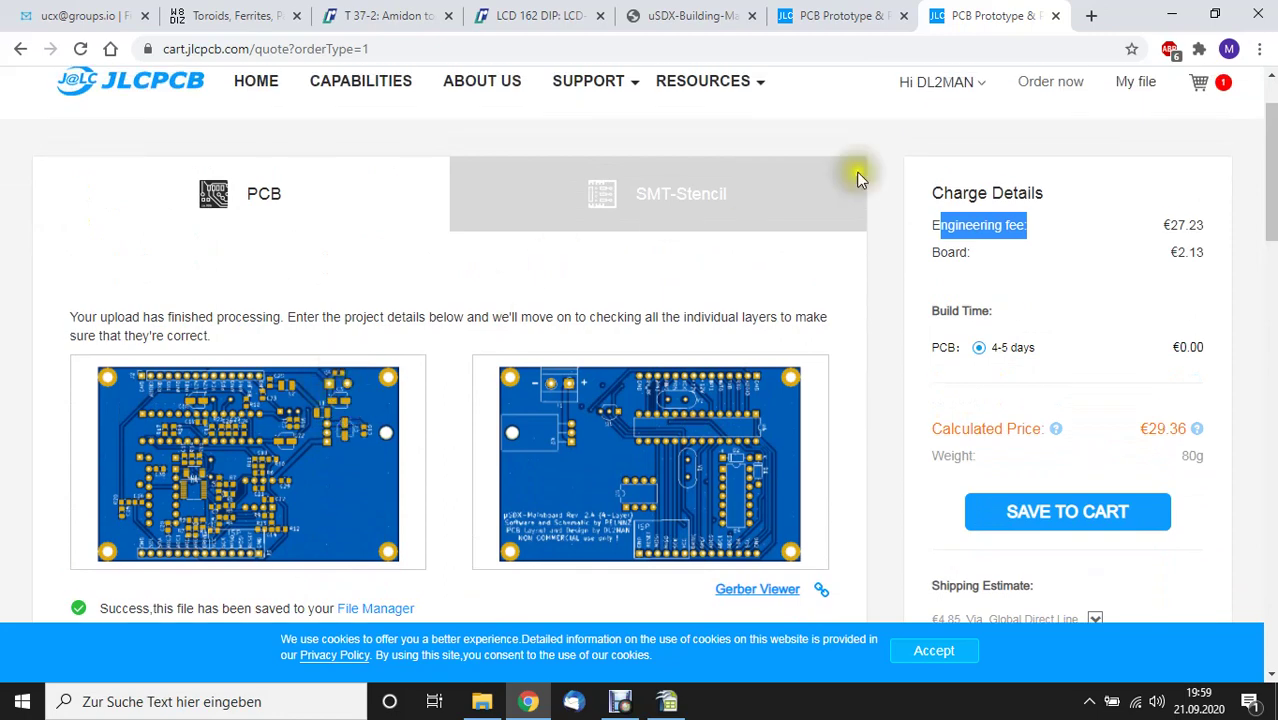
pyautogui.moveTo(938, 218); pyautogui.dragTo(927, 235)
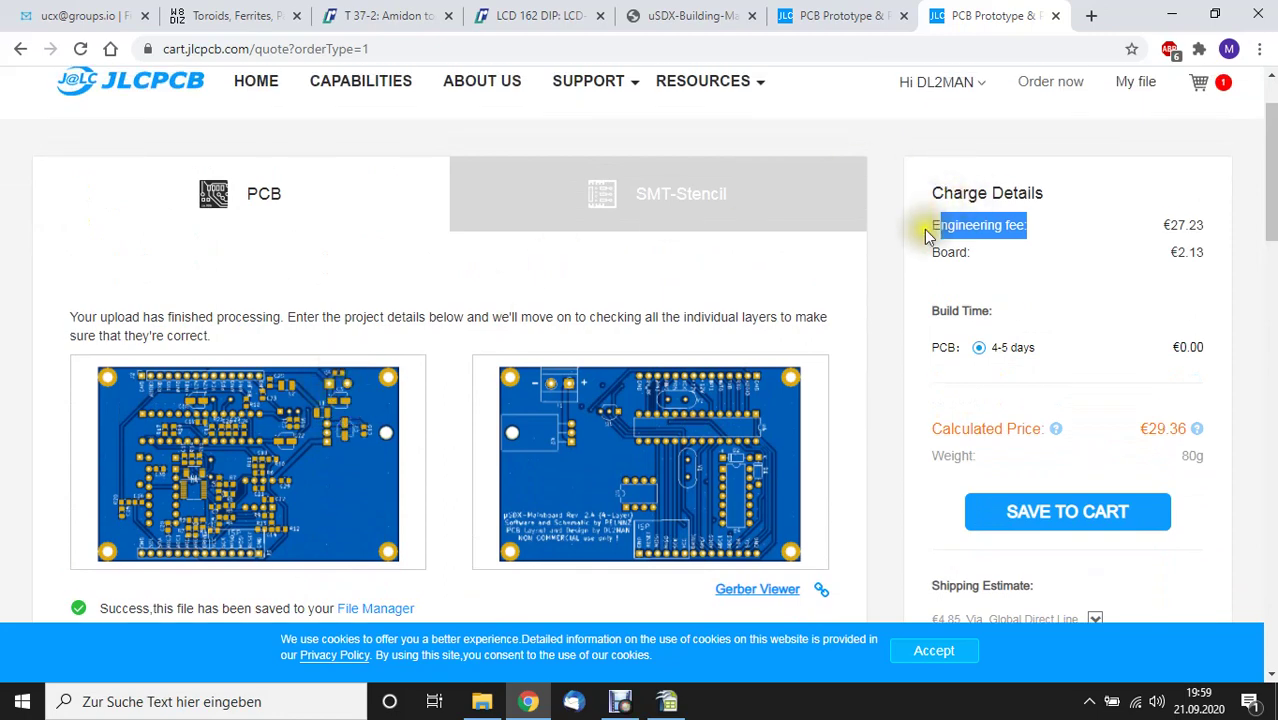
pyautogui.scroll(-1, 885, 165)
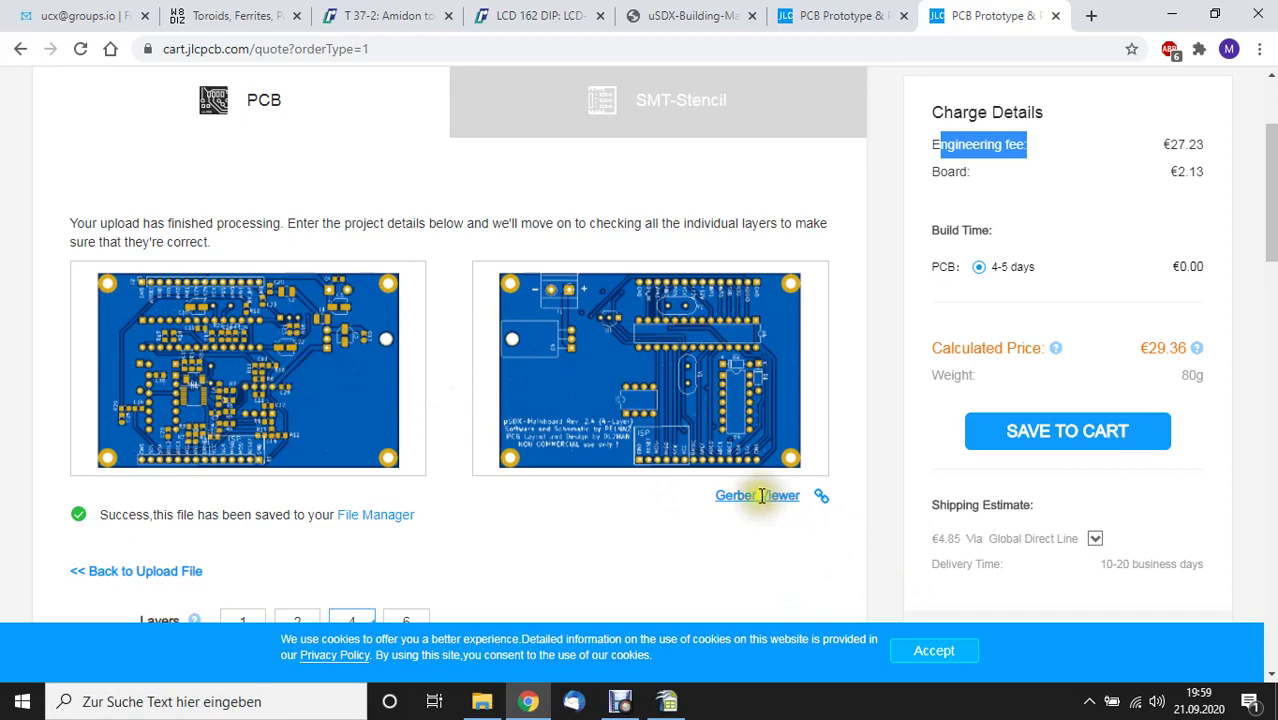
# View the mainboard in the Gerber Viewer with the Solder-mask layer unchecked to show bare copper.
pyautogui.click(749, 497)
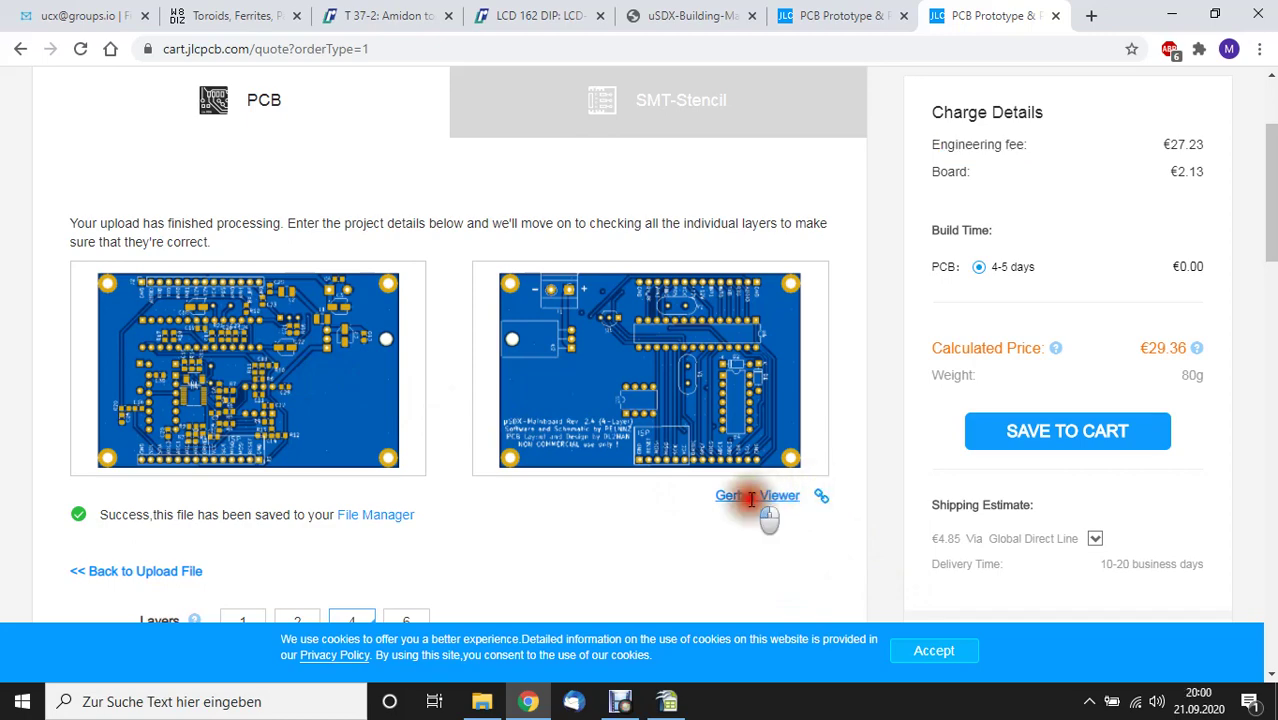
pyautogui.scroll(-2, 635, 269)
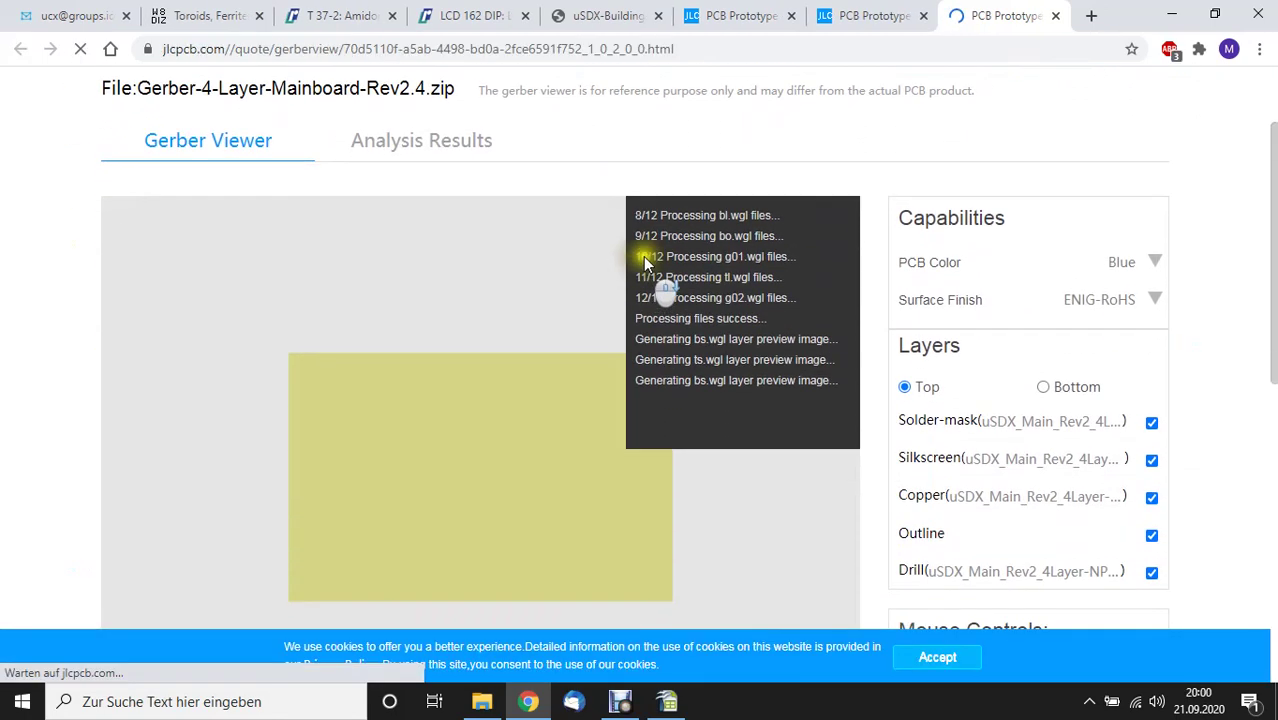
pyautogui.scroll(-2, 594, 234)
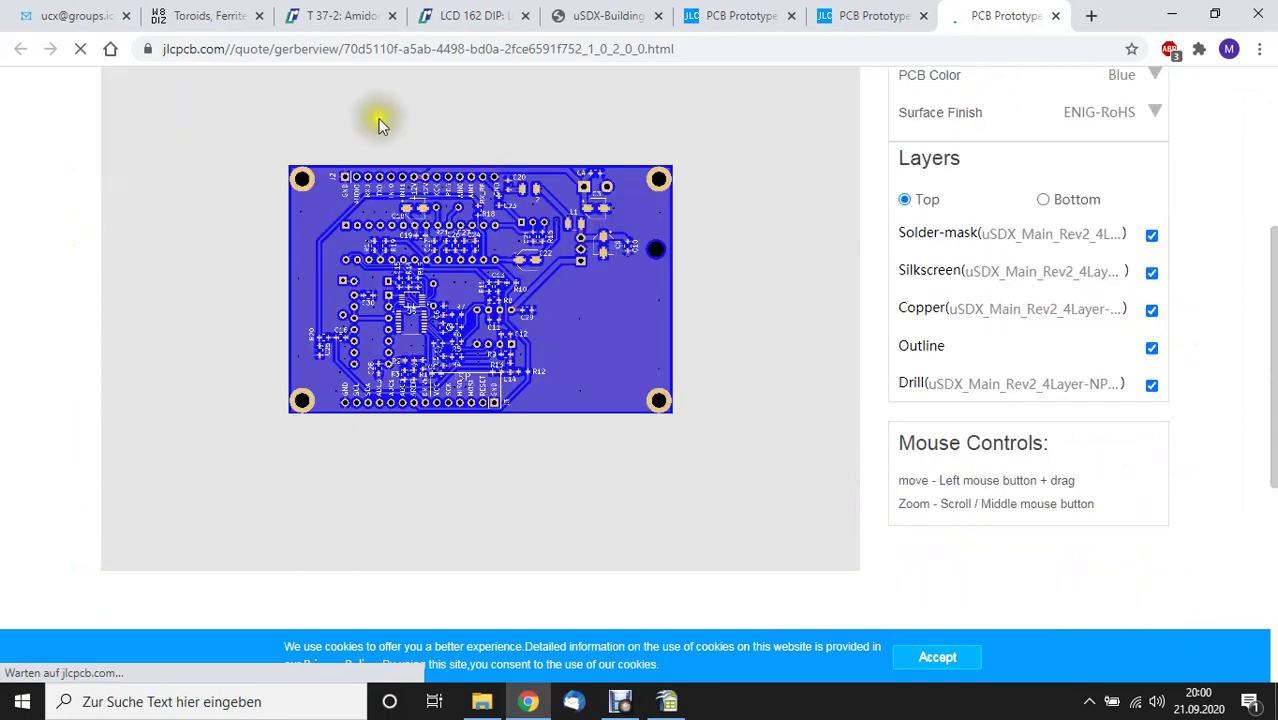
pyautogui.scroll(3, 650, 242)
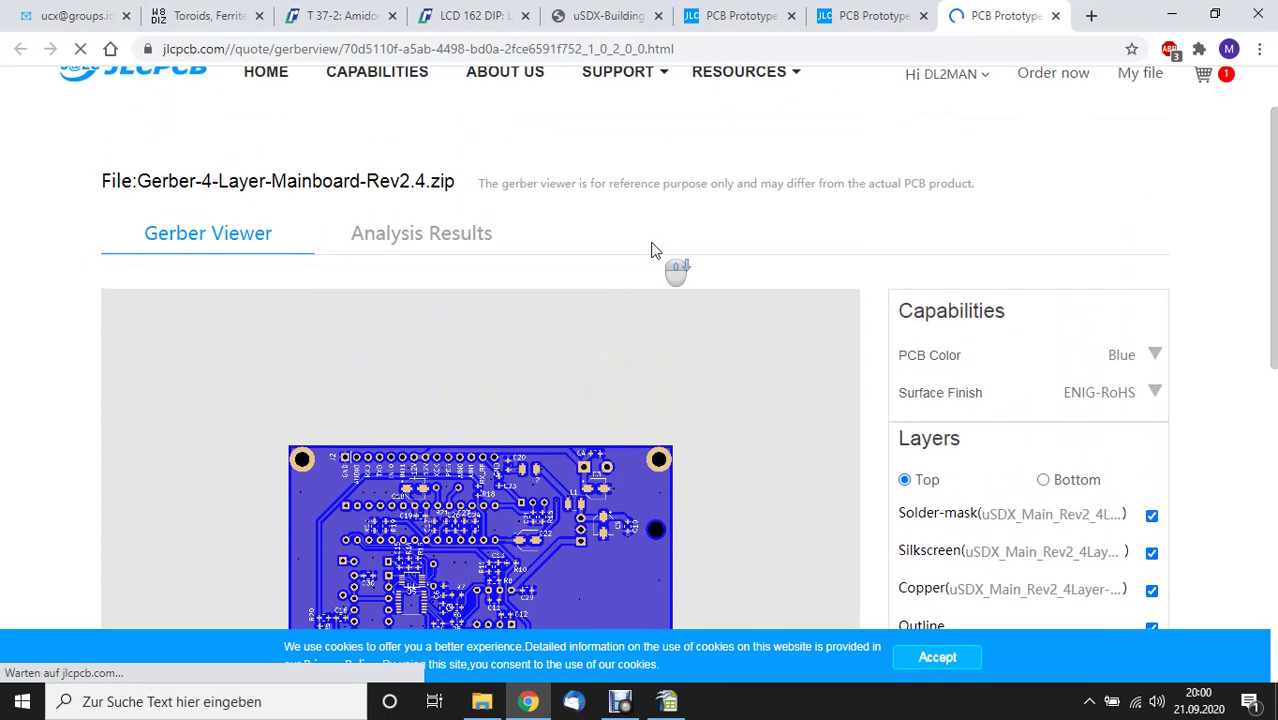
pyautogui.scroll(-2, 760, 246)
pyautogui.click(926, 332)
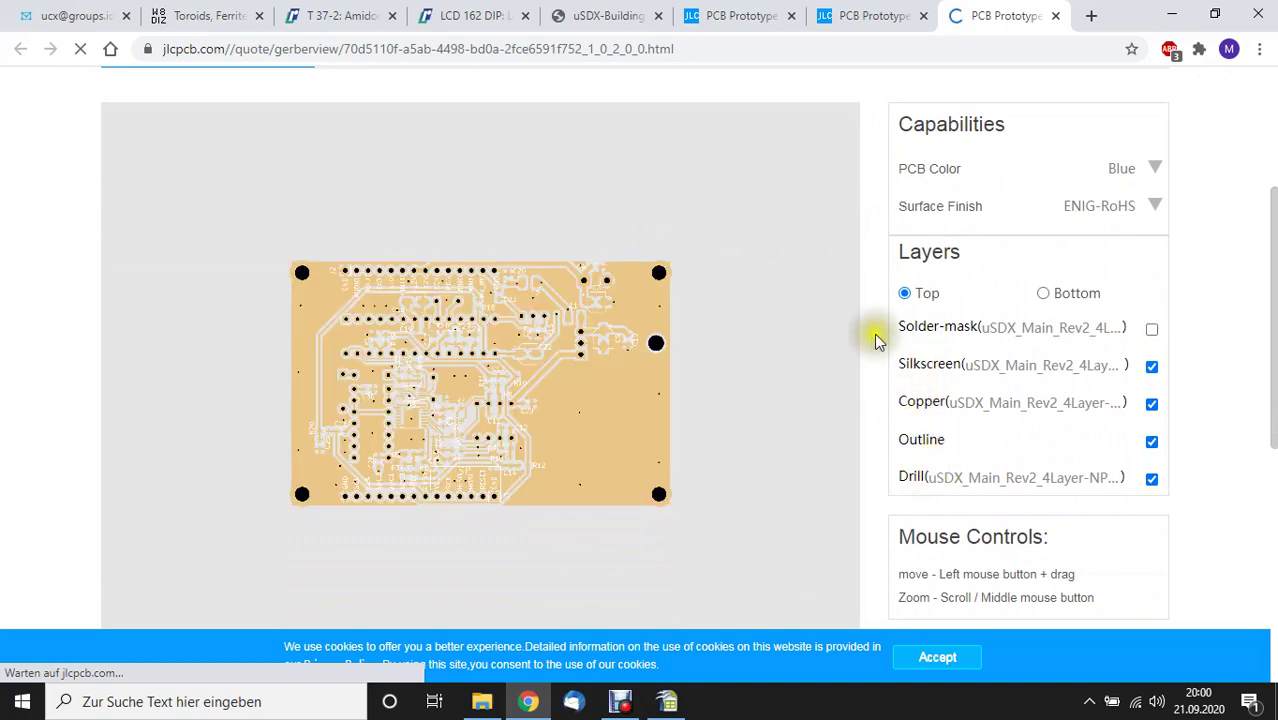
pyautogui.scroll(2, 860, 230)
# Back on the quote page, change the PCB quantity from 5 to 10.
pyautogui.click(1055, 14)
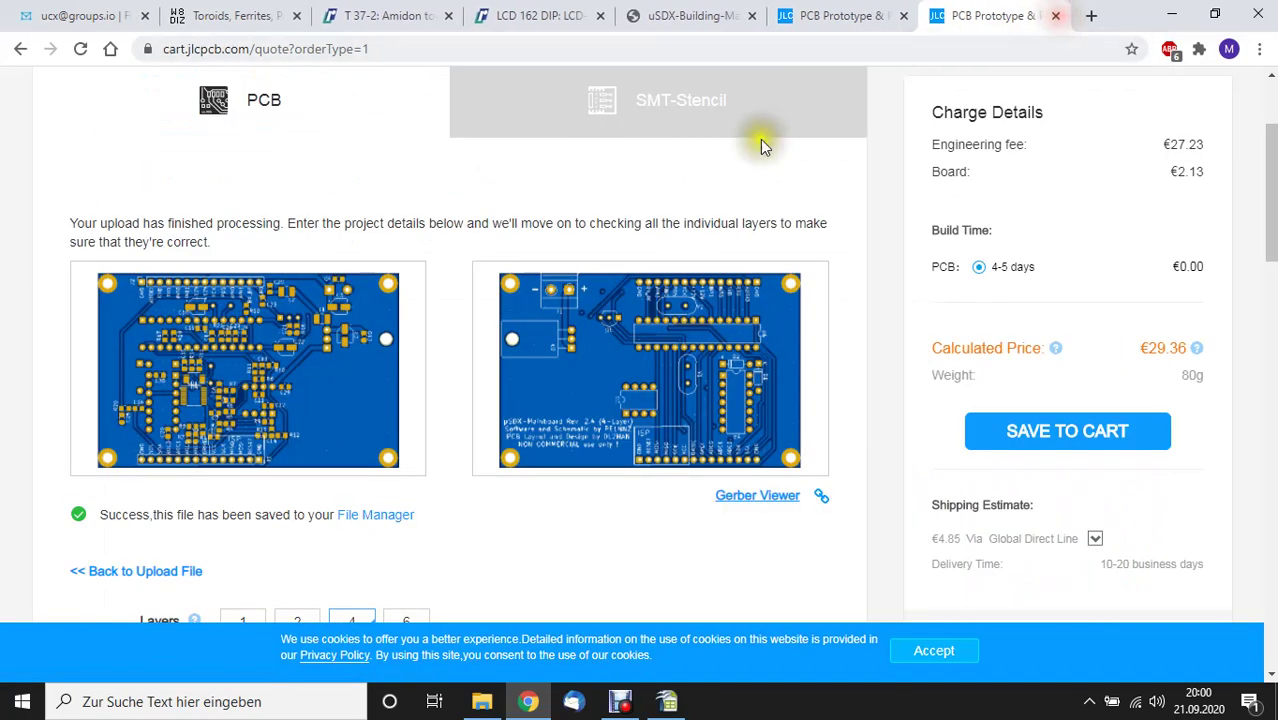
pyautogui.scroll(2, 724, 273)
pyautogui.scroll(-5, 724, 273)
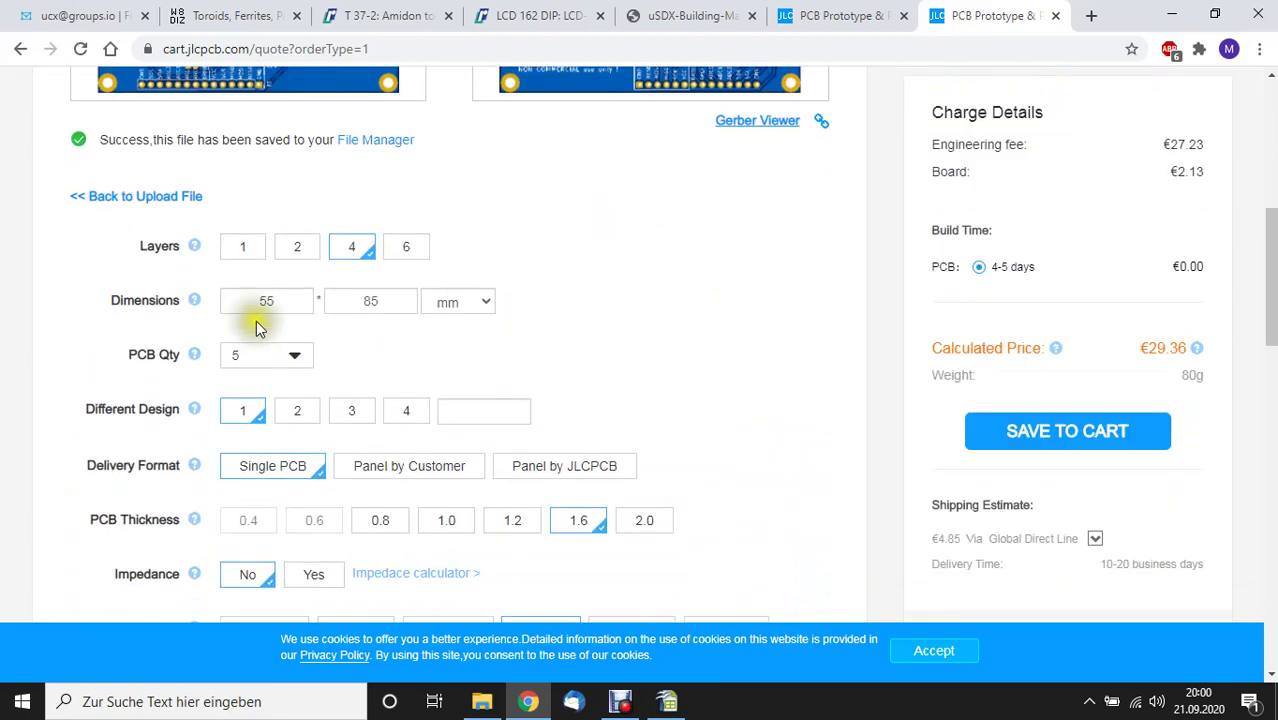
pyautogui.click(298, 360)
pyautogui.click(393, 405)
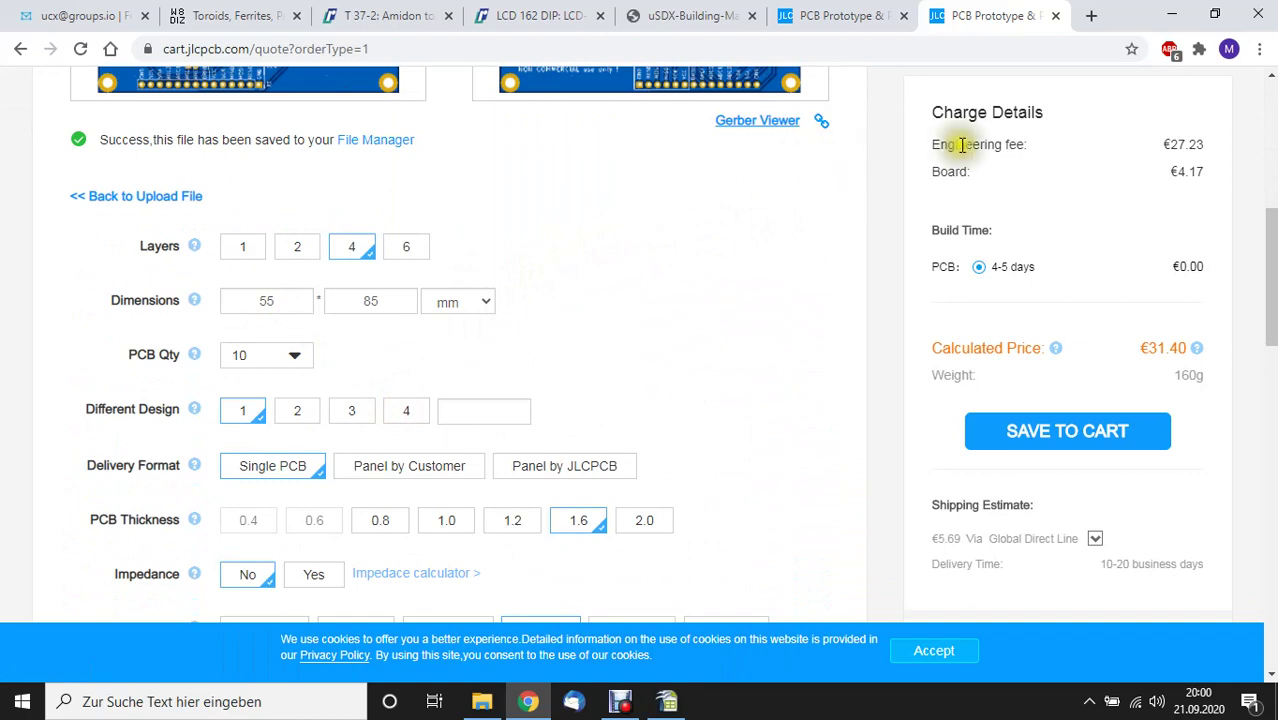
# Review the charges: €27.23 engineering fee, €4.17 board, €5.69 shipping, €31.40 total.
pyautogui.doubleClick(1183, 143)
pyautogui.scroll(-15, 458, 258)
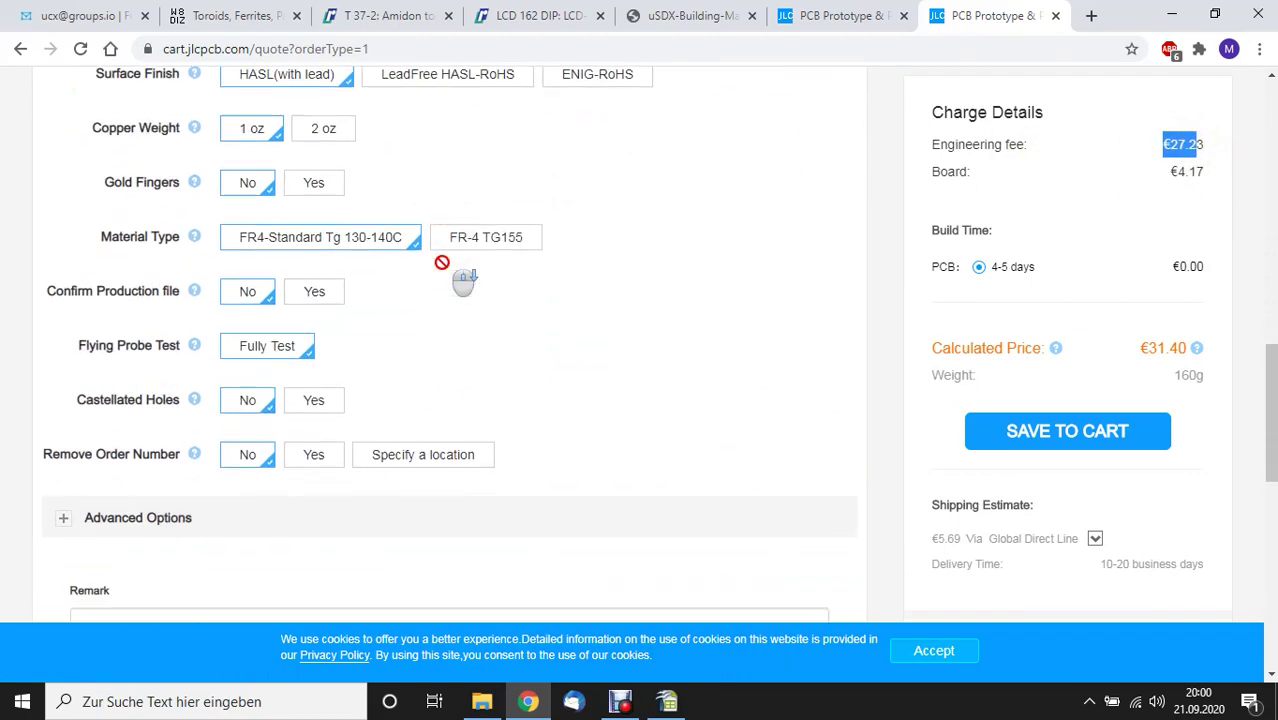
pyautogui.scroll(5, 444, 268)
pyautogui.scroll(-5, 446, 273)
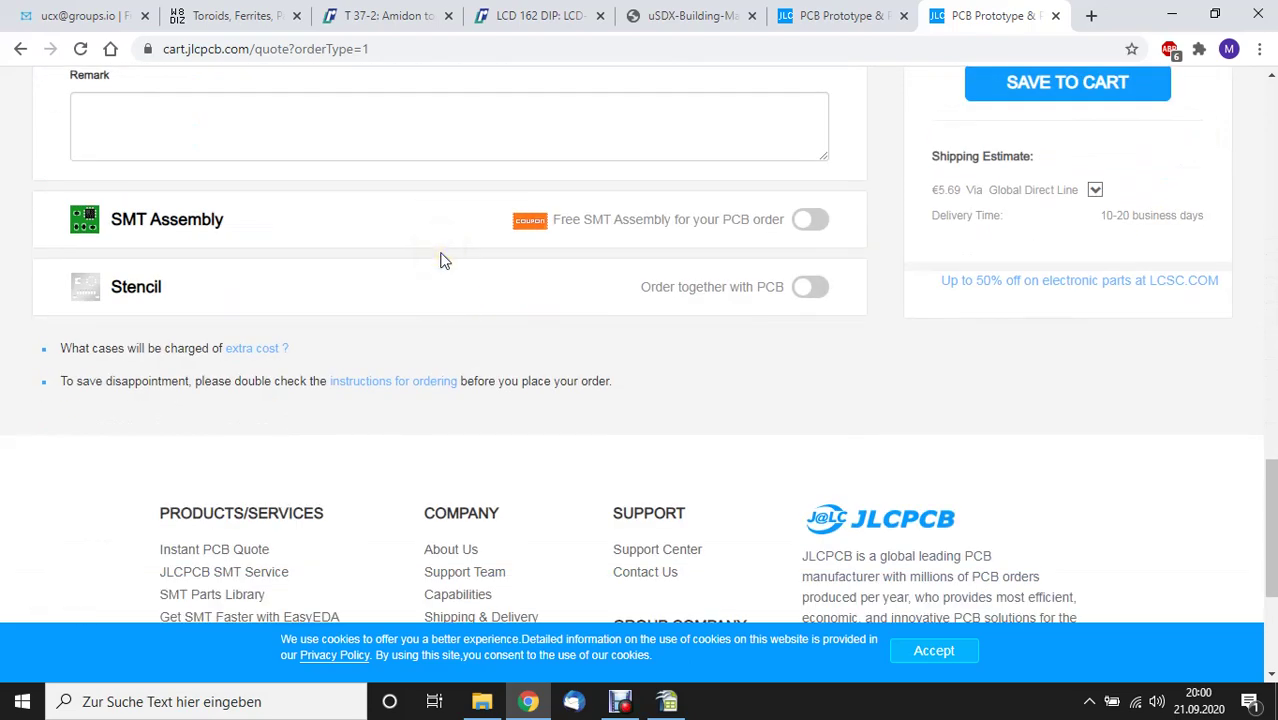
pyautogui.scroll(5, 444, 259)
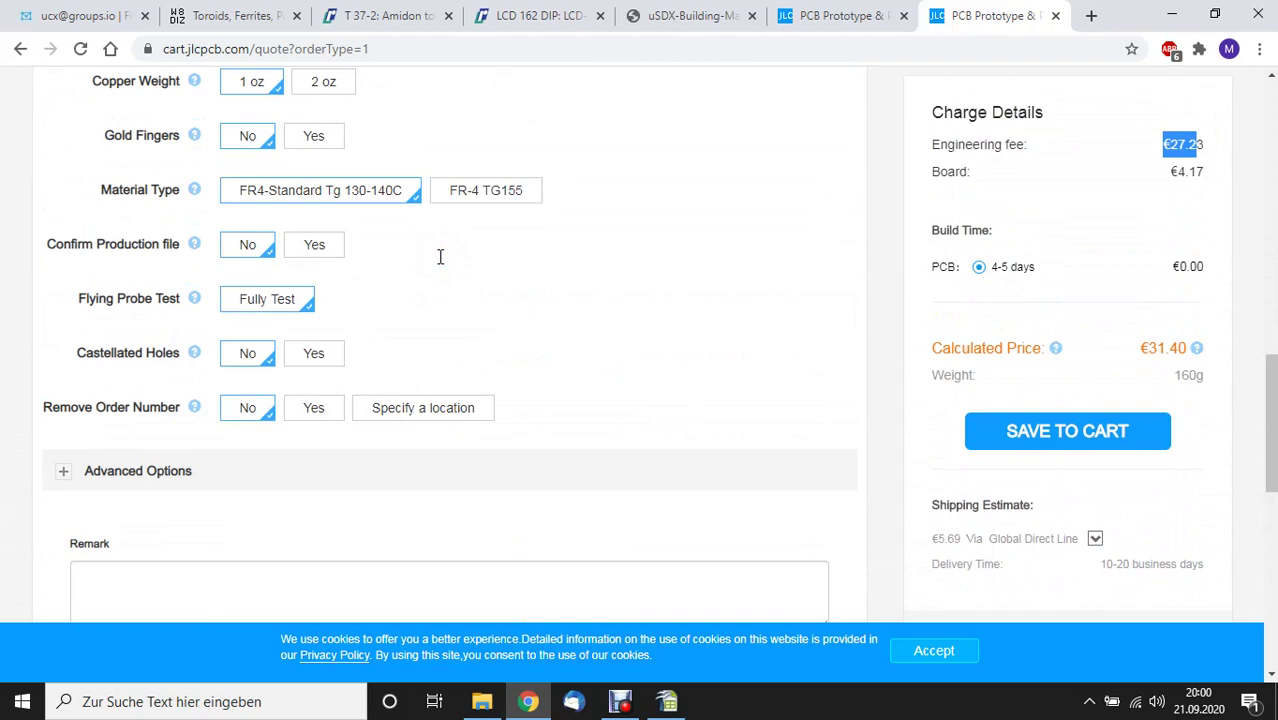
pyautogui.scroll(10, 440, 257)
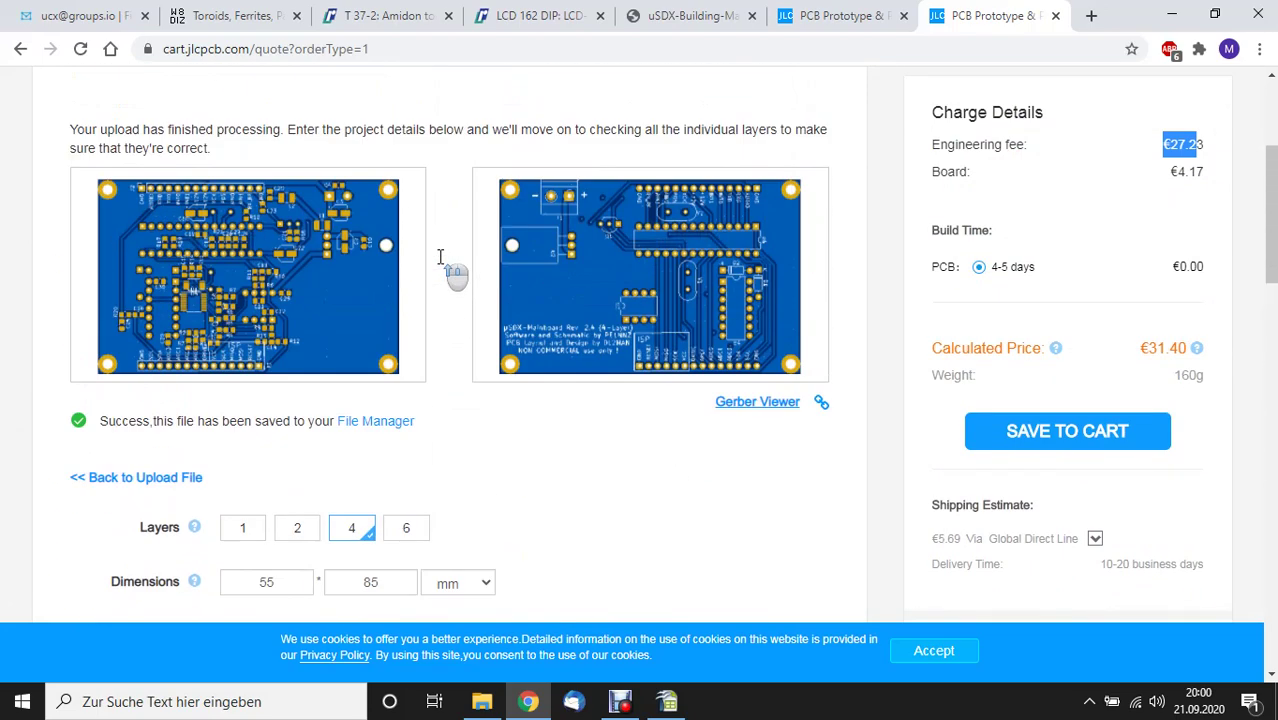
pyautogui.scroll(3, 440, 257)
pyautogui.scroll(-1, 440, 257)
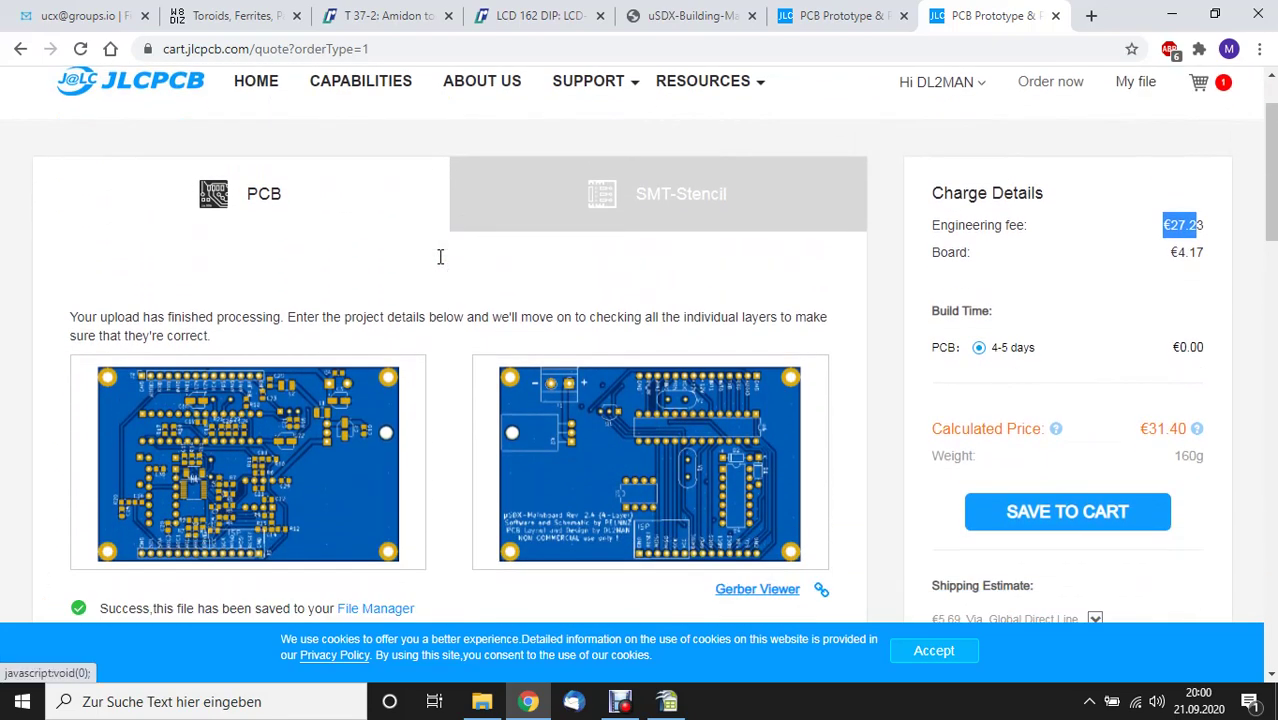
pyautogui.scroll(-1, 440, 257)
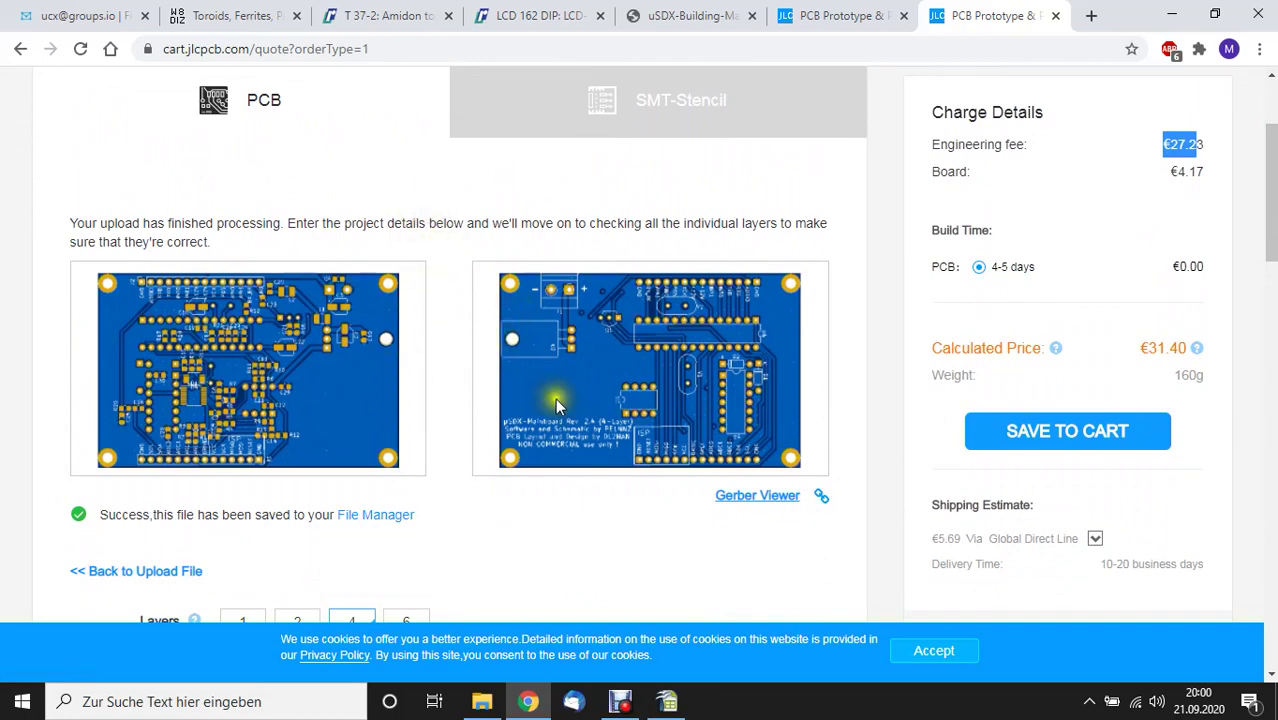
pyautogui.scroll(2, 555, 397)
pyautogui.moveTo(1155, 200)
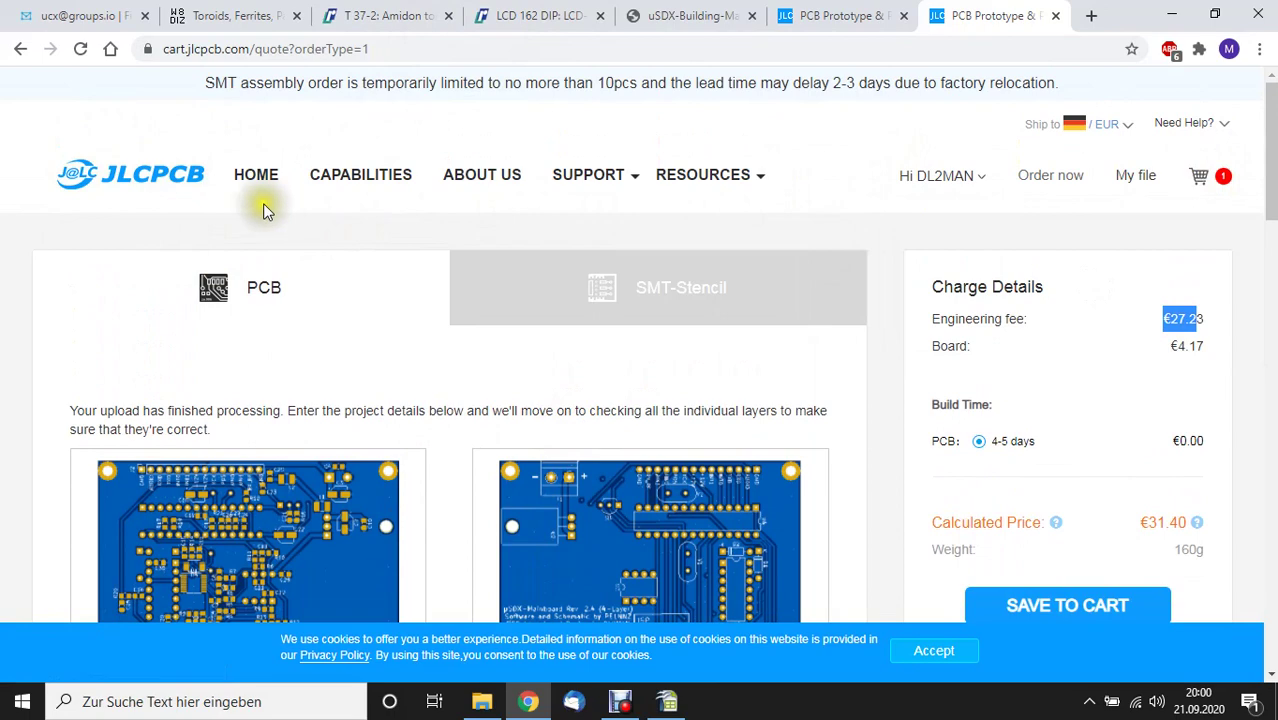
# From the home page, start a new quote by uploading Gerber-4-Layer-Mulitband-PCB-Rev2.2.zip.
pyautogui.click(256, 175)
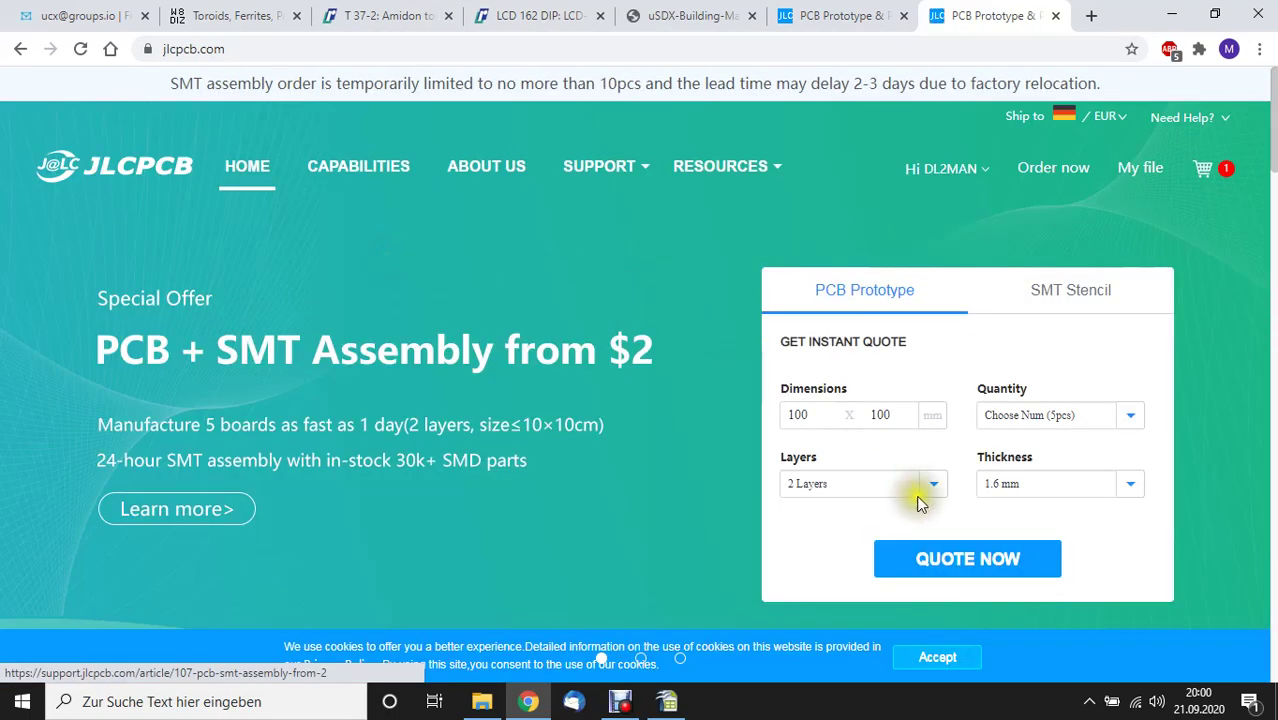
pyautogui.click(955, 567)
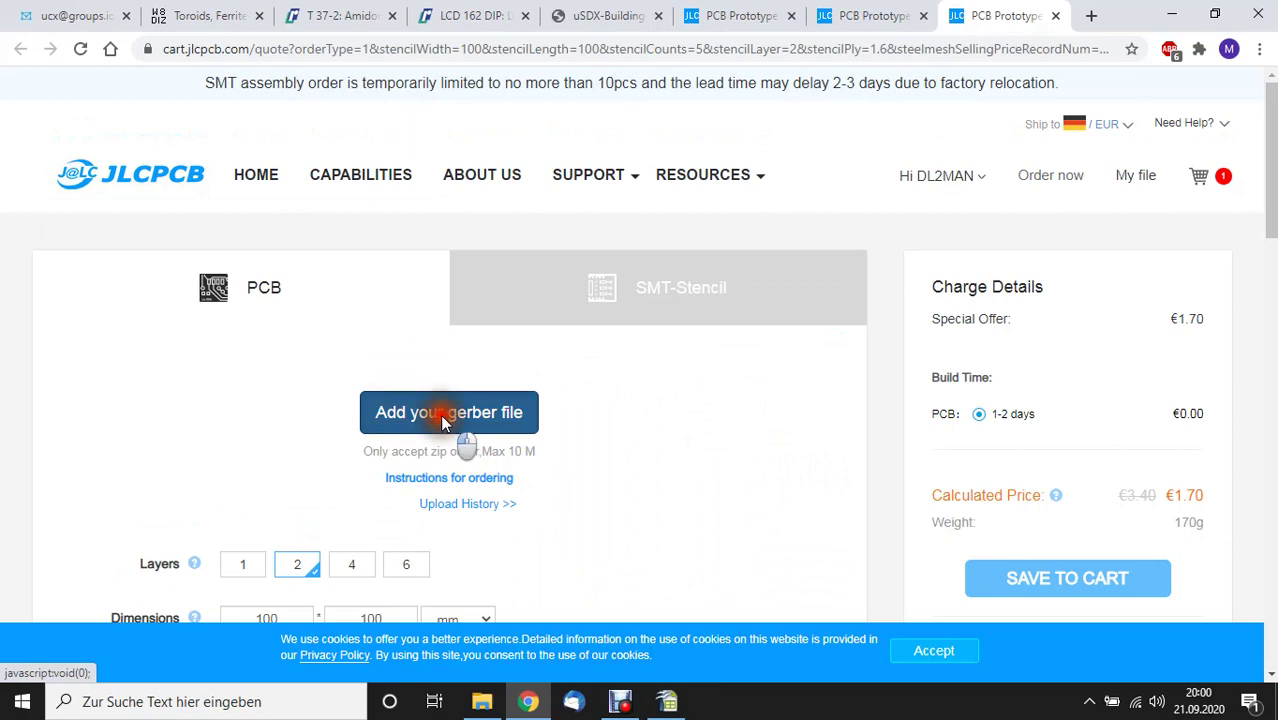
pyautogui.click(440, 414)
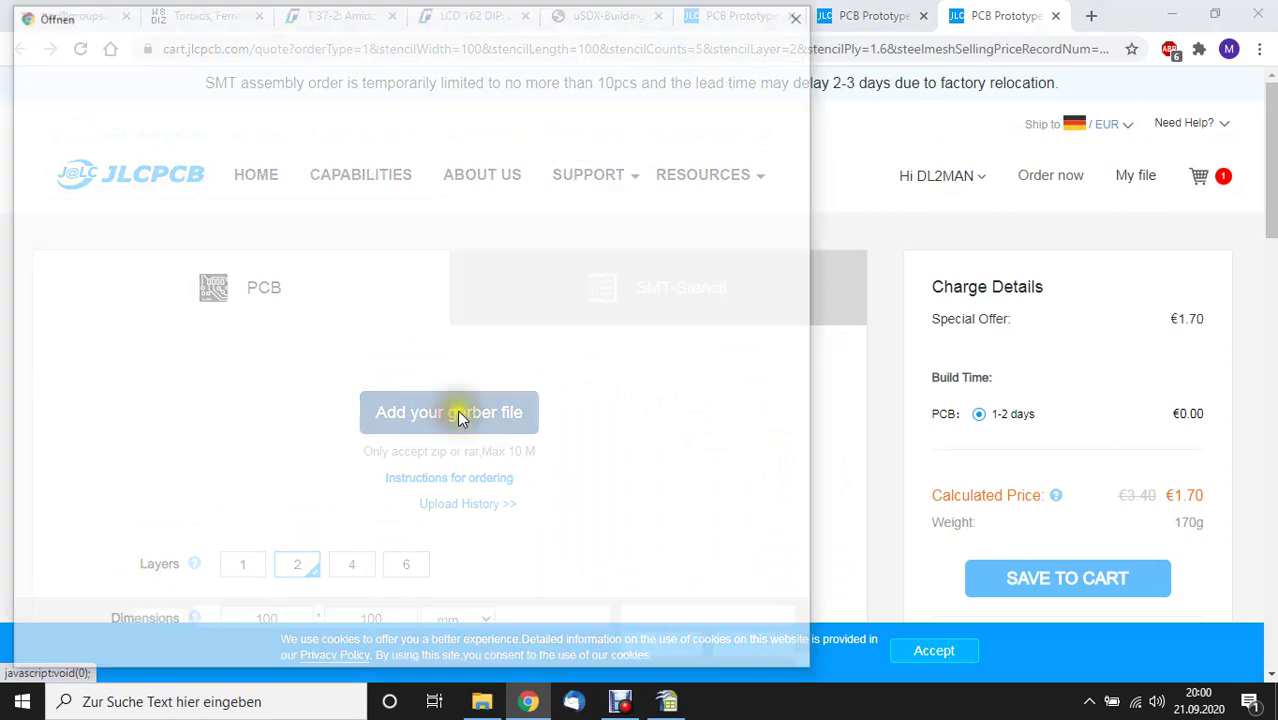
pyautogui.click(242, 156)
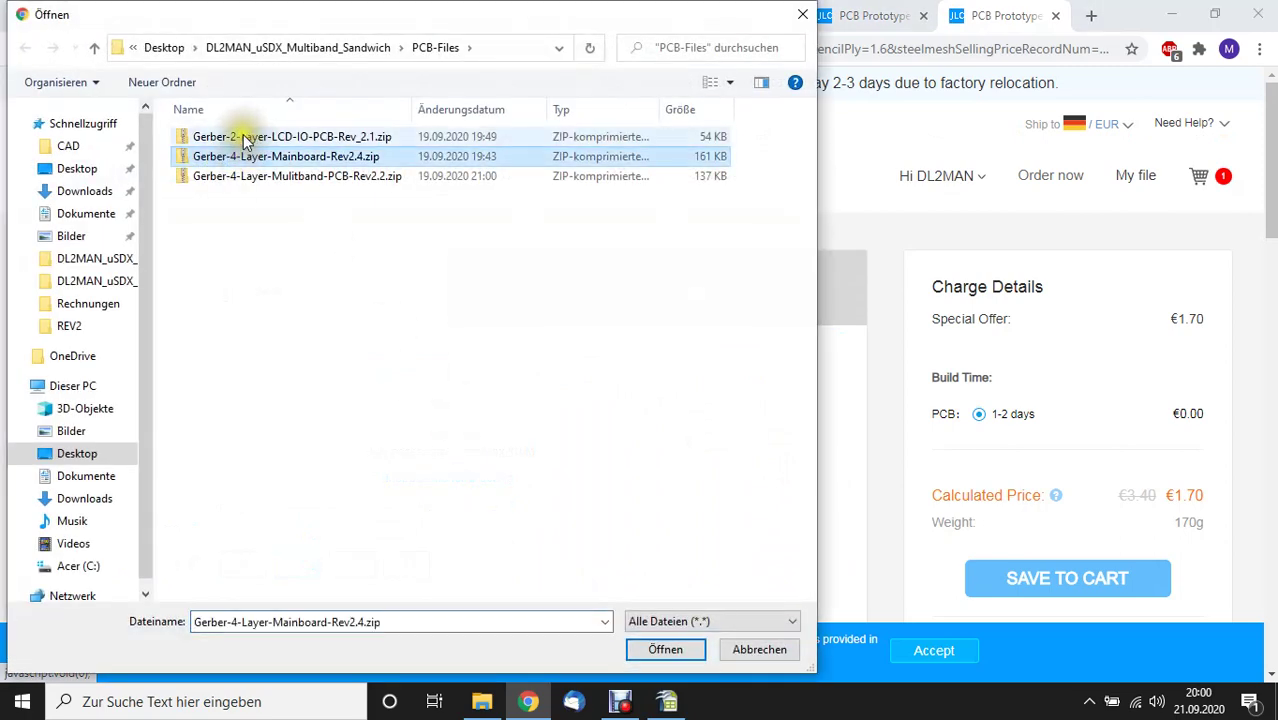
pyautogui.click(237, 139)
pyautogui.click(237, 176)
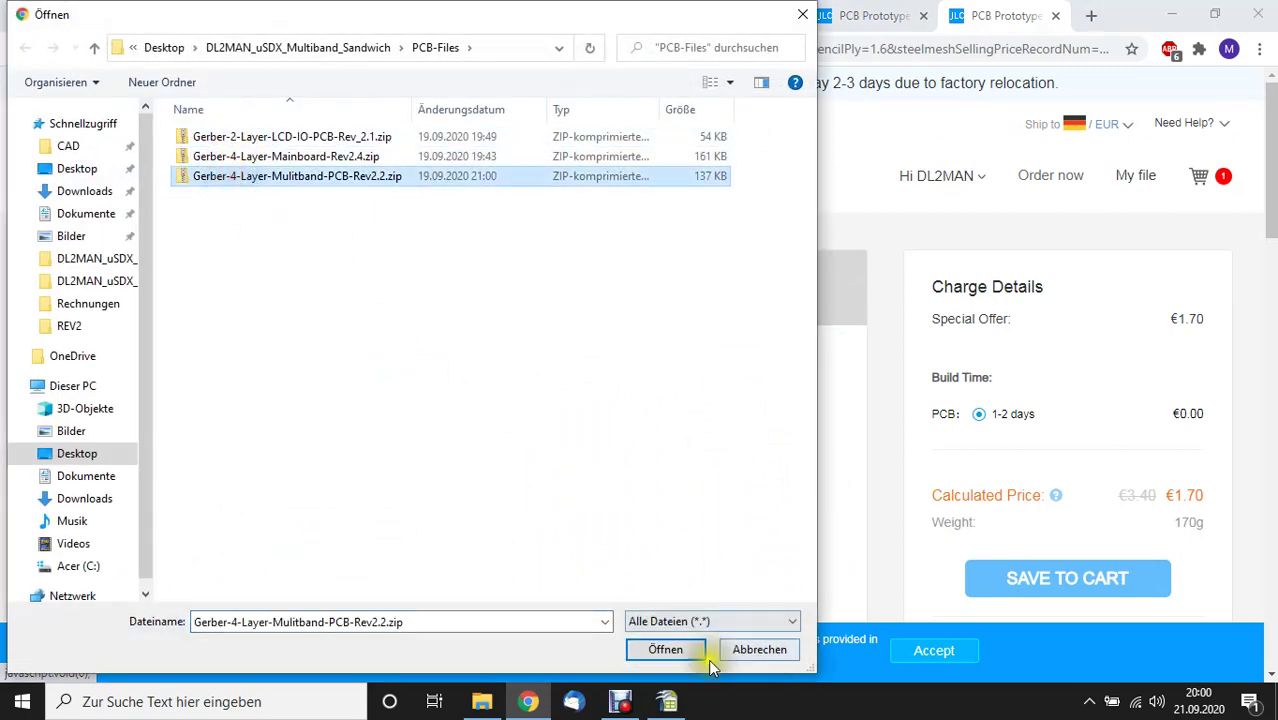
pyautogui.click(650, 652)
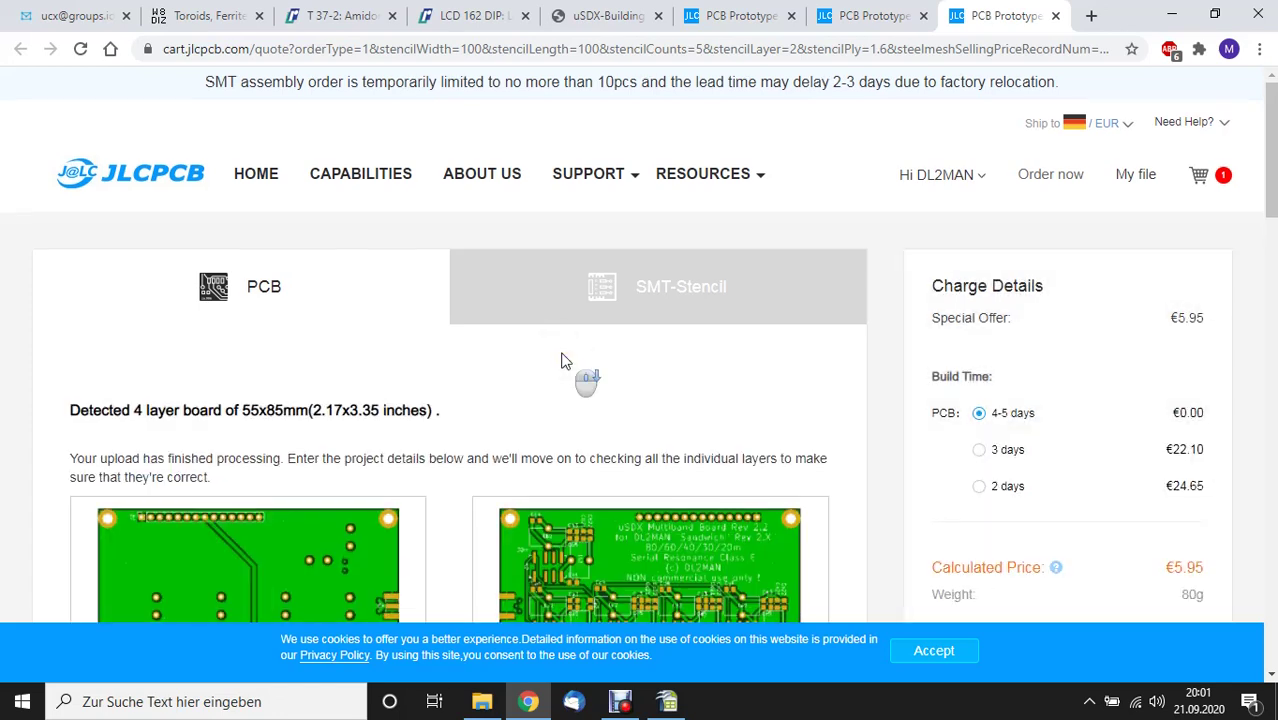
pyautogui.scroll(-1, 563, 360)
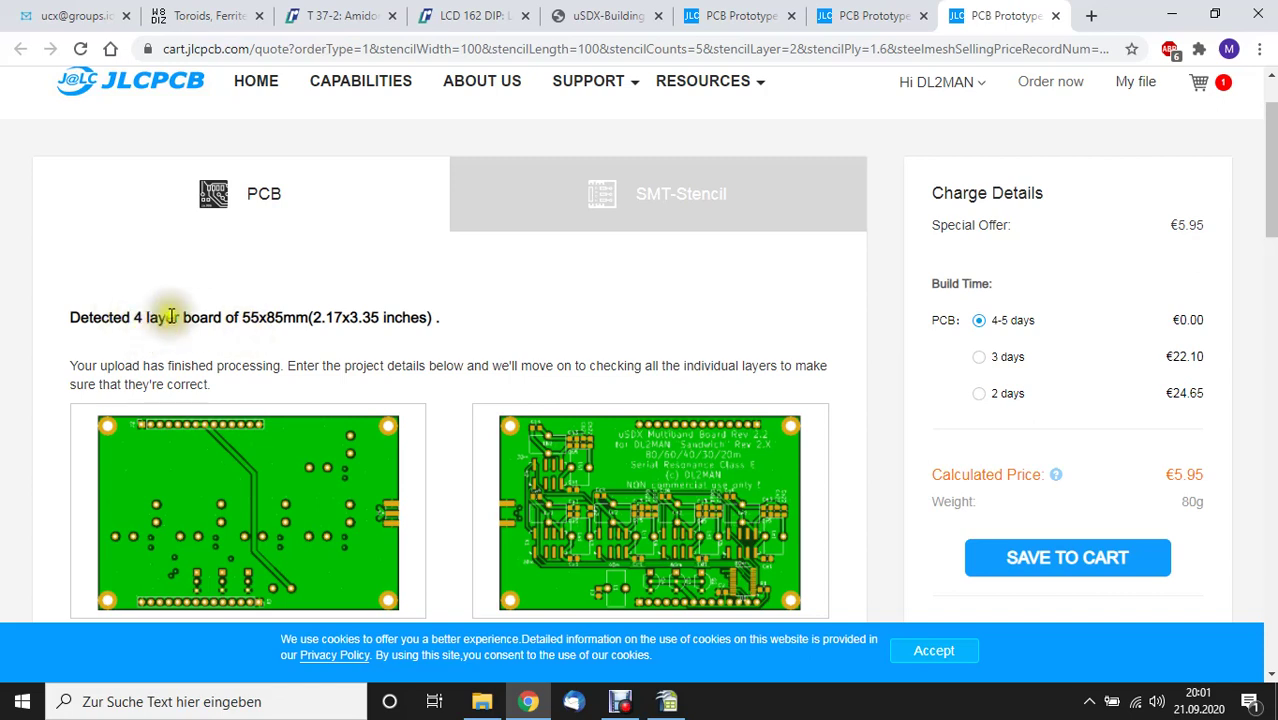
# Set the Multiband board's PCB Color to Blue.
pyautogui.click(1218, 232)
pyautogui.moveTo(1218, 232); pyautogui.dragTo(1170, 226)
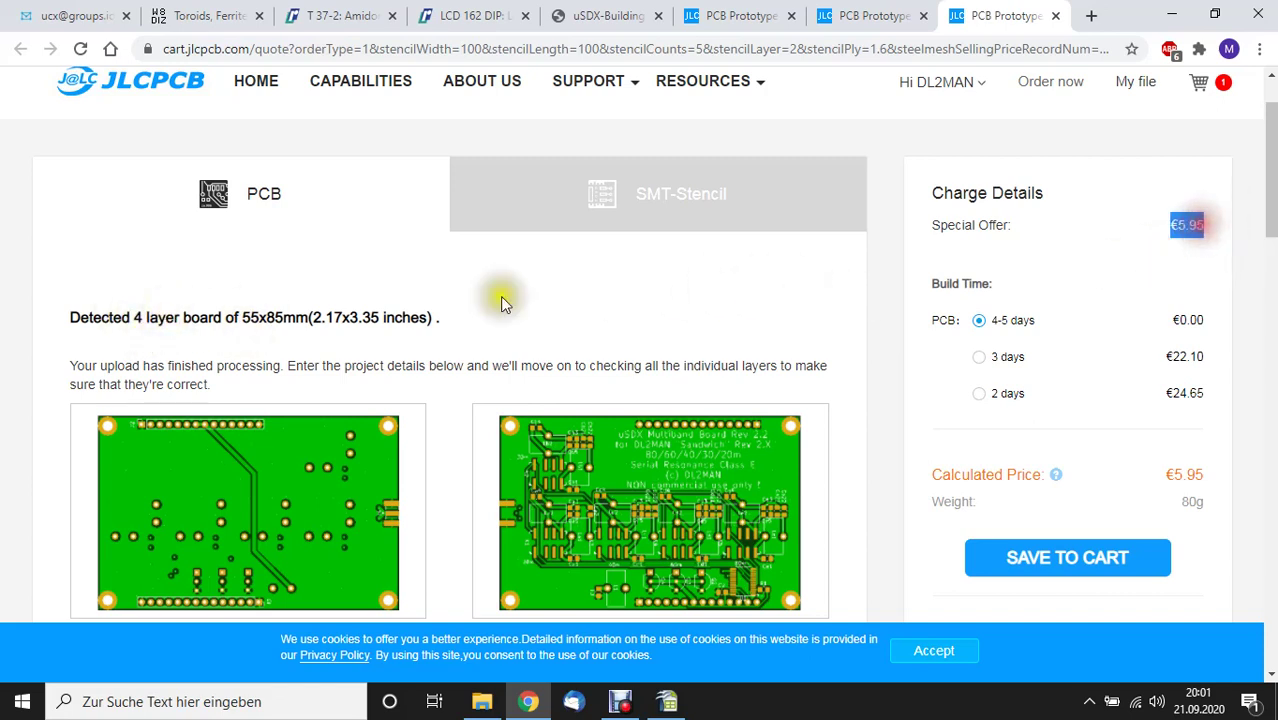
pyautogui.scroll(-1, 70, 295)
pyautogui.scroll(-5, 70, 296)
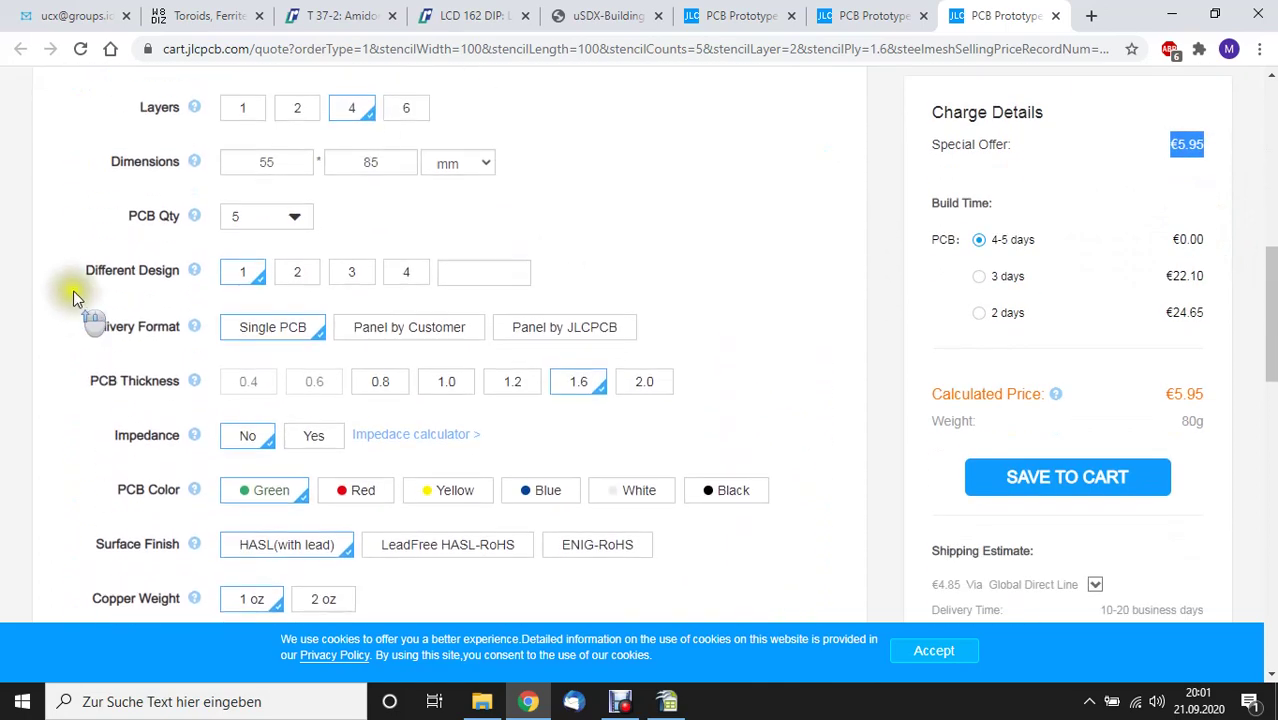
pyautogui.click(524, 491)
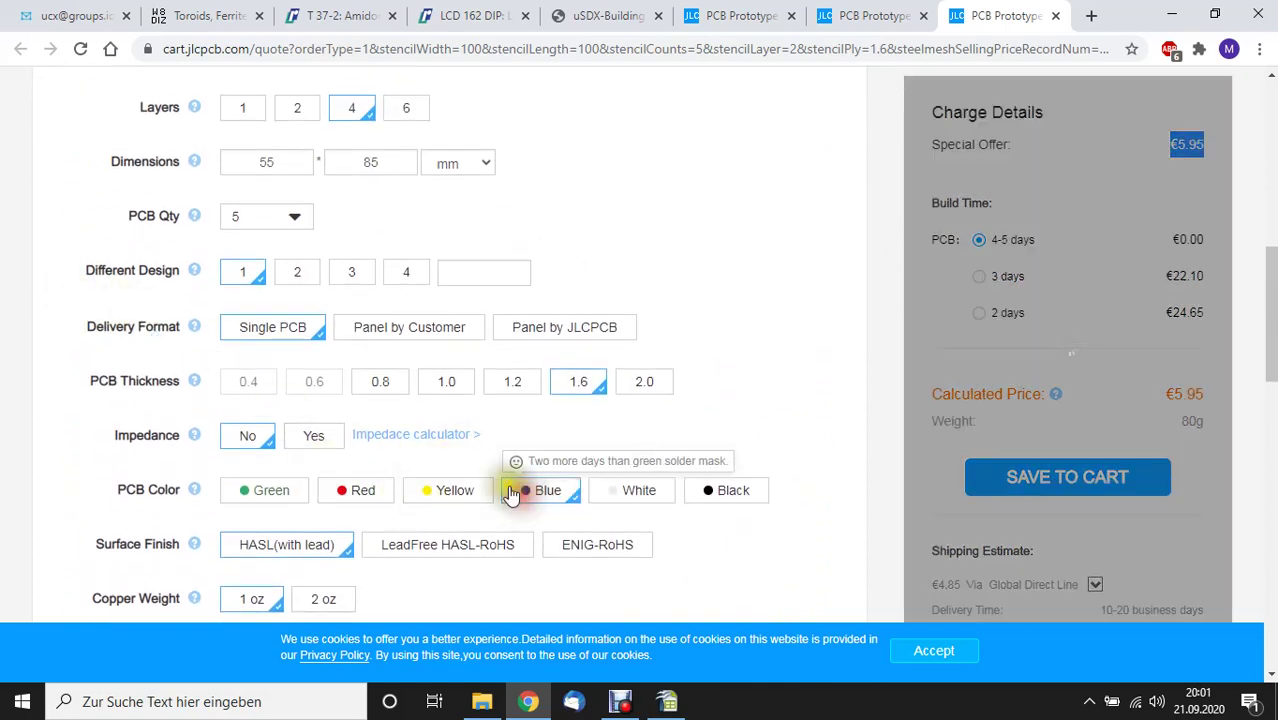
# Save the blue €5.95 Multiband board to the cart.
pyautogui.scroll(6, 495, 415)
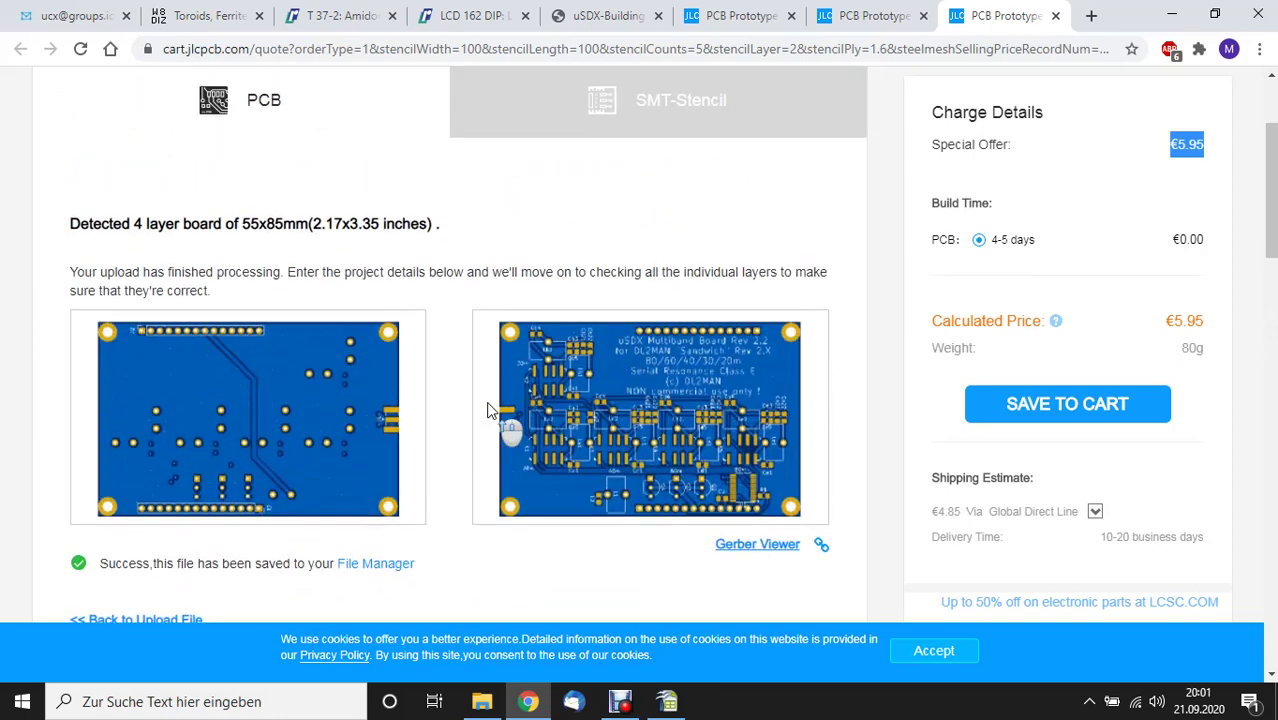
pyautogui.scroll(-5, 495, 415)
pyautogui.click(1068, 405)
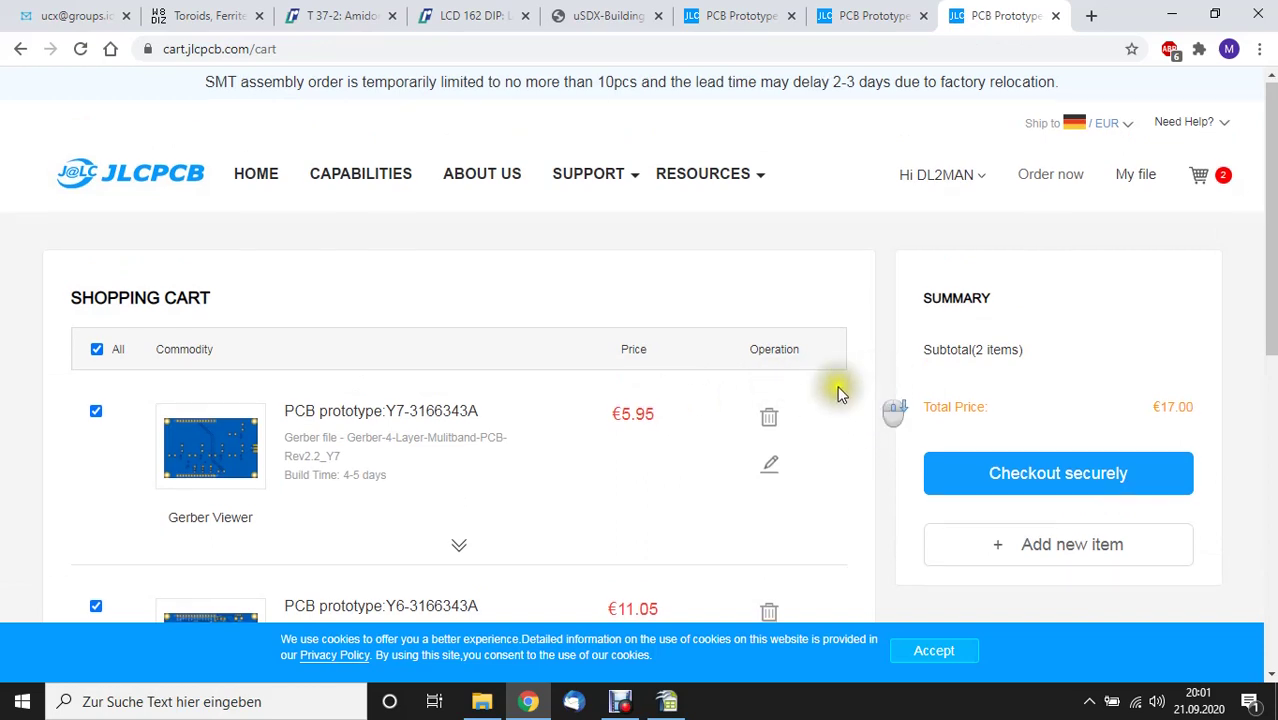
# Untick and re-tick the mainboard item in the €17.00 cart, then close the extra quote tab.
pyautogui.scroll(-3, 820, 392)
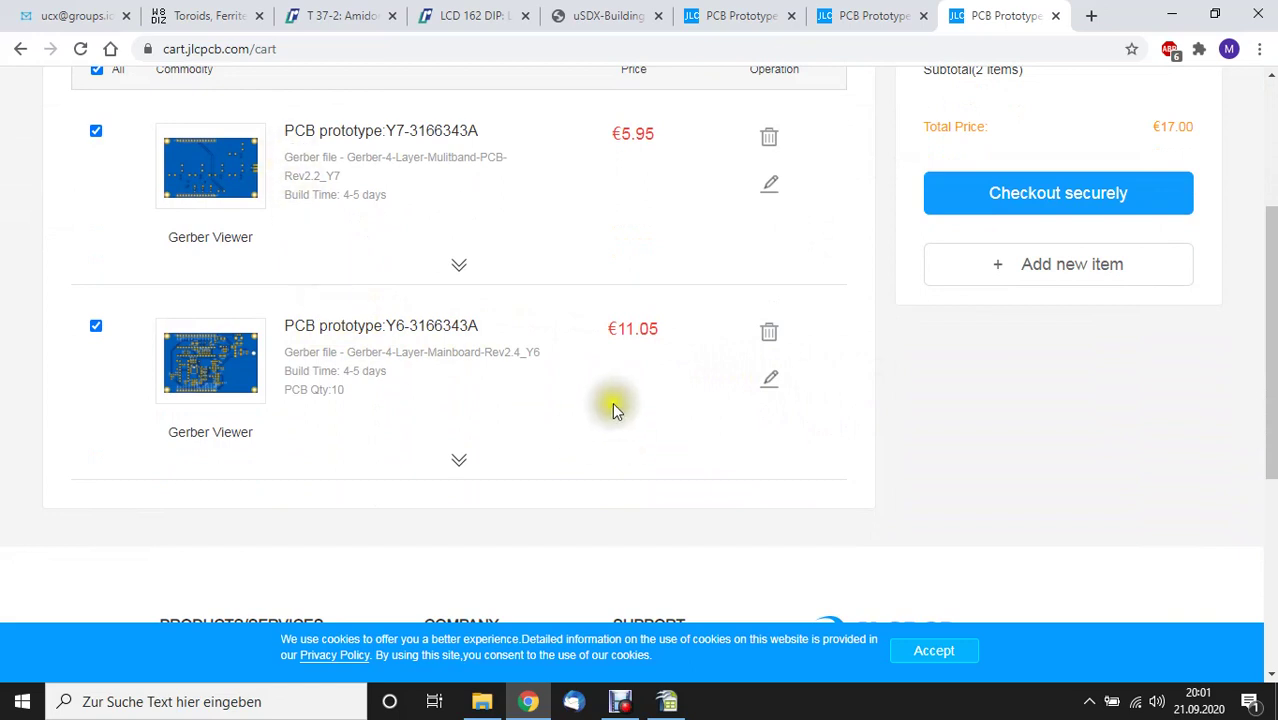
pyautogui.doubleClick(640, 330)
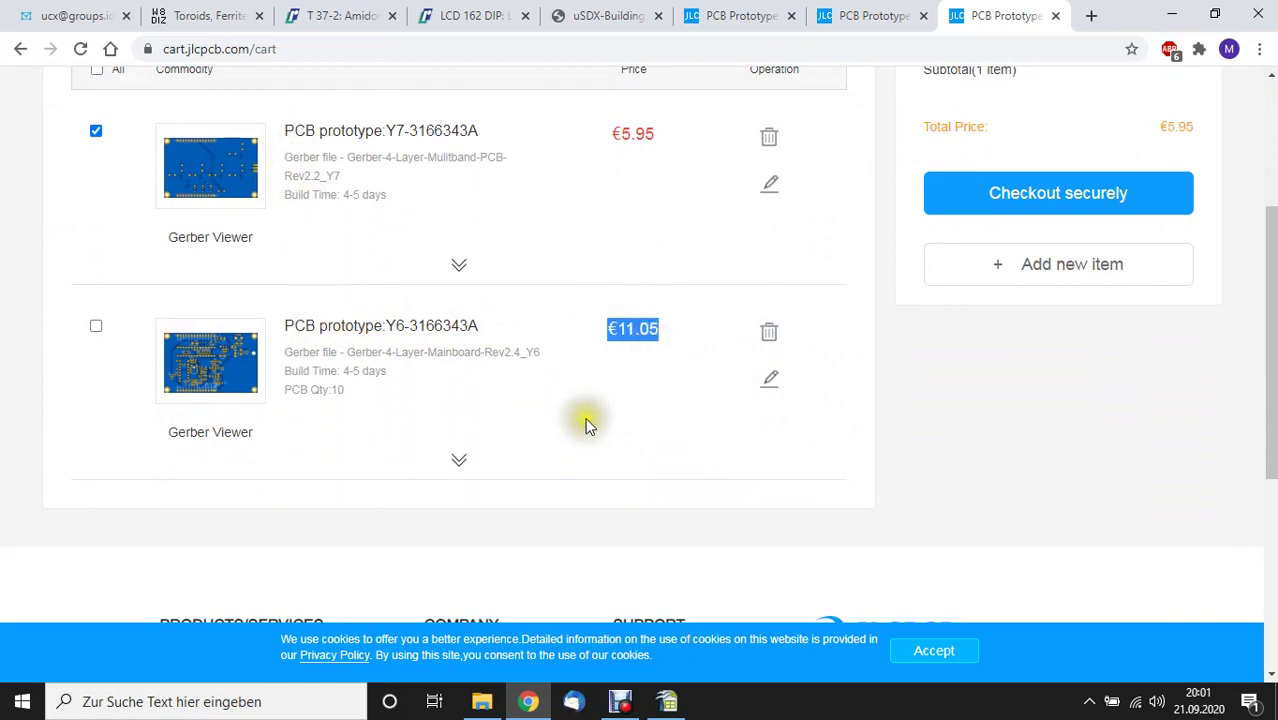
pyautogui.scroll(1, 585, 422)
pyautogui.click(96, 419)
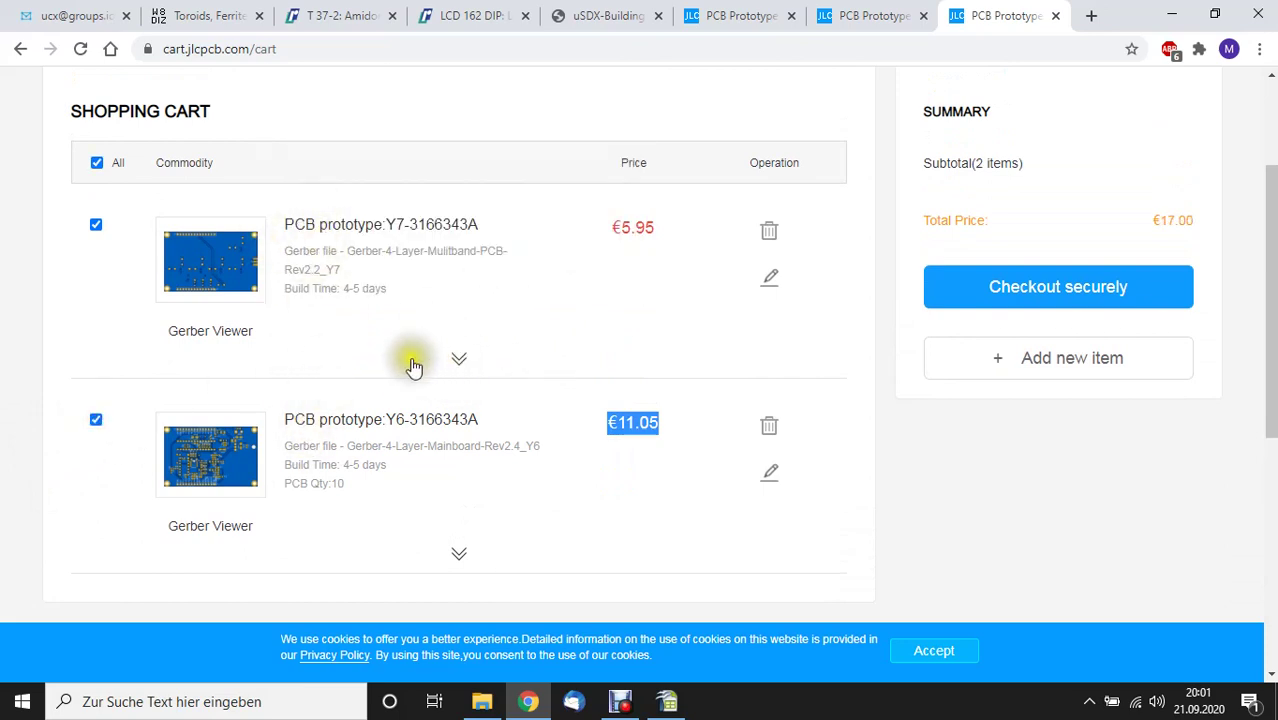
pyautogui.scroll(3, 418, 320)
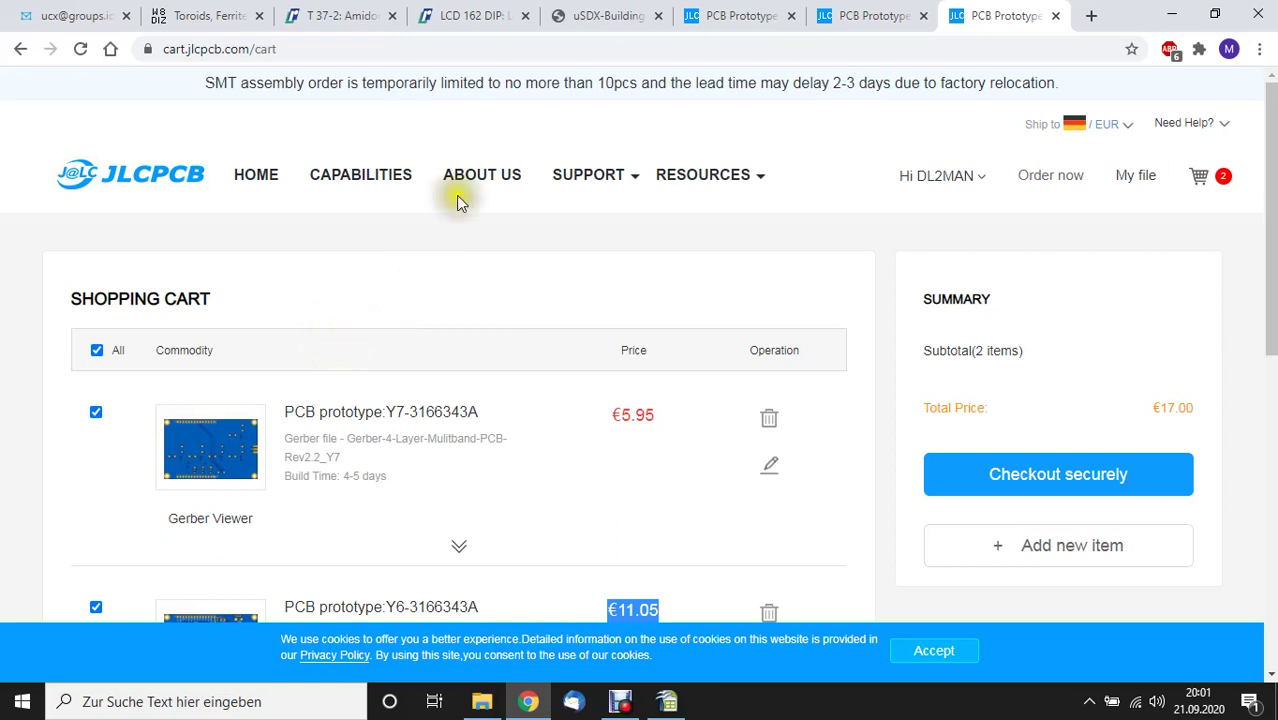
pyautogui.click(1058, 16)
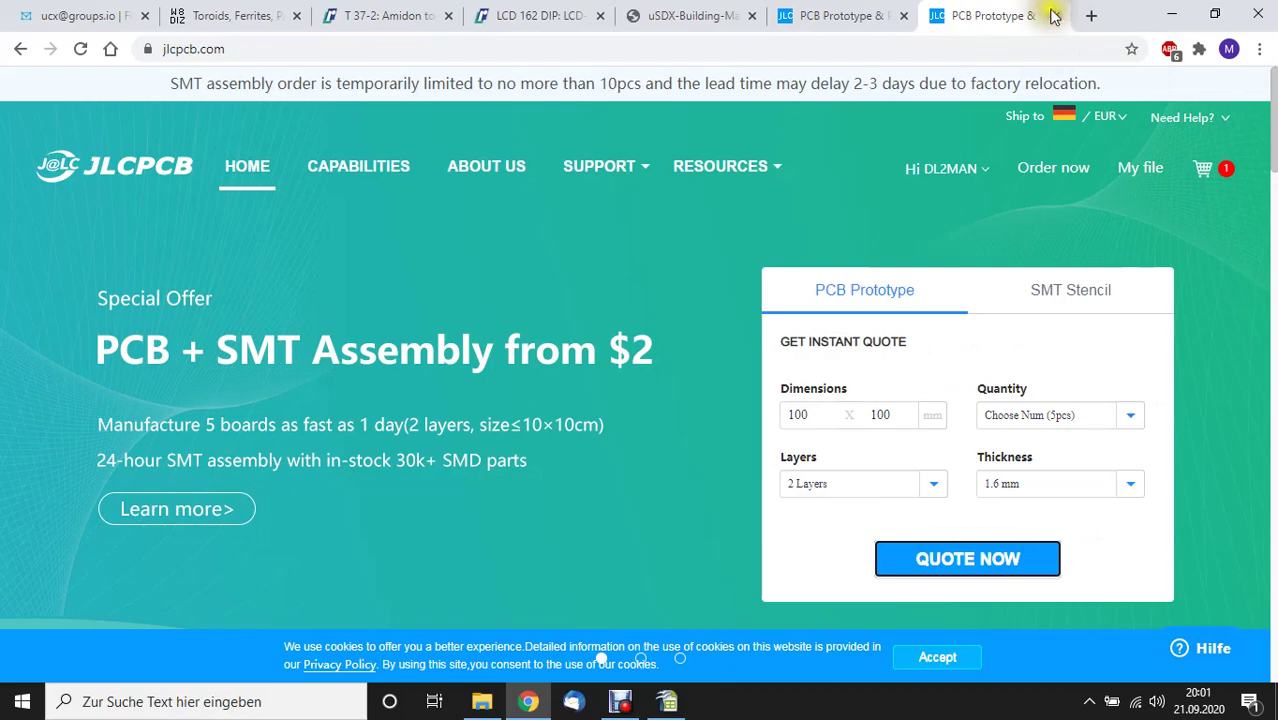
# Close the leftover JLCPCB tabs and scroll the uSDX manual to 'Where to get the Parts?'.
pyautogui.click(1054, 16)
pyautogui.click(1055, 16)
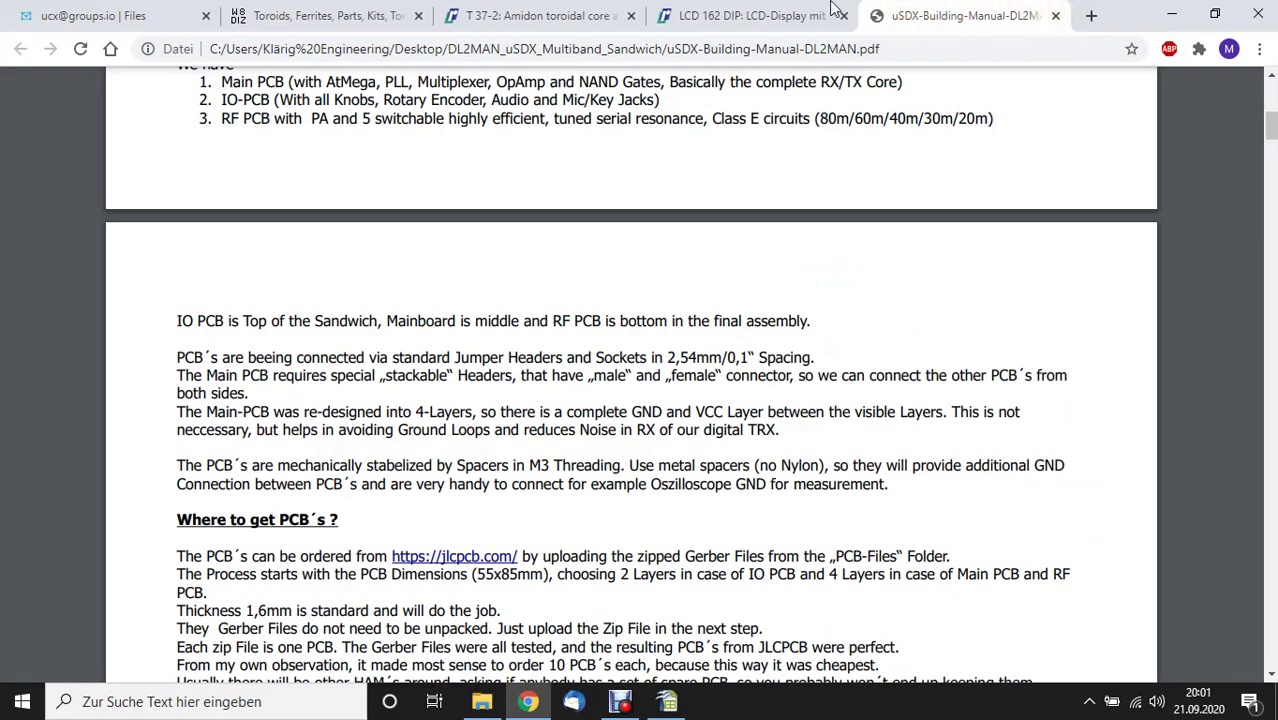
pyautogui.scroll(7, 355, 298)
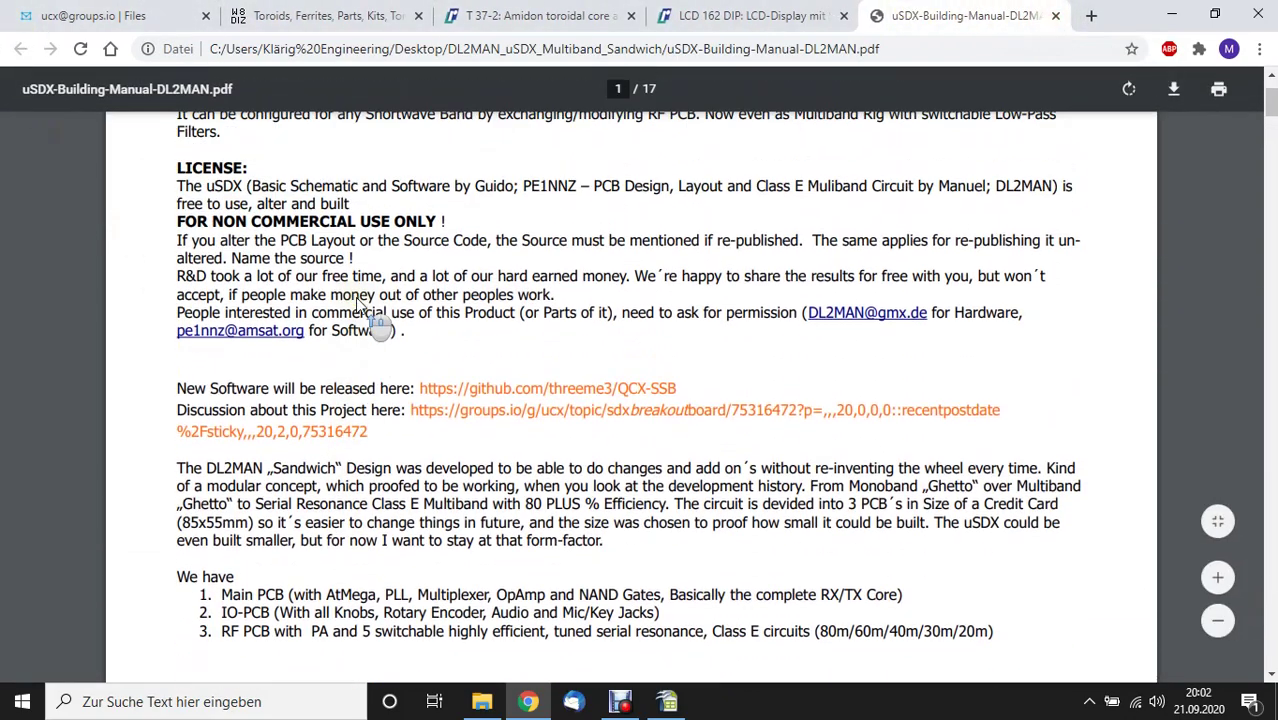
pyautogui.scroll(-7, 357, 300)
pyautogui.scroll(-8, 357, 300)
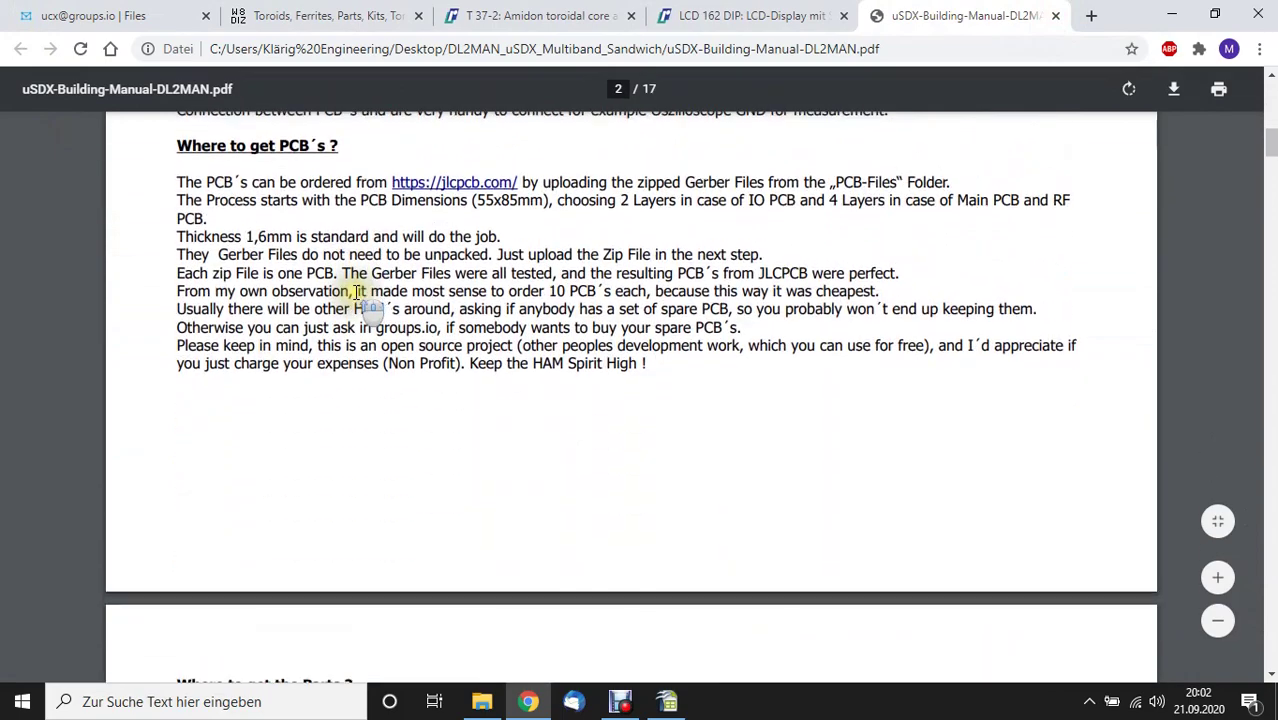
pyautogui.scroll(-2, 355, 295)
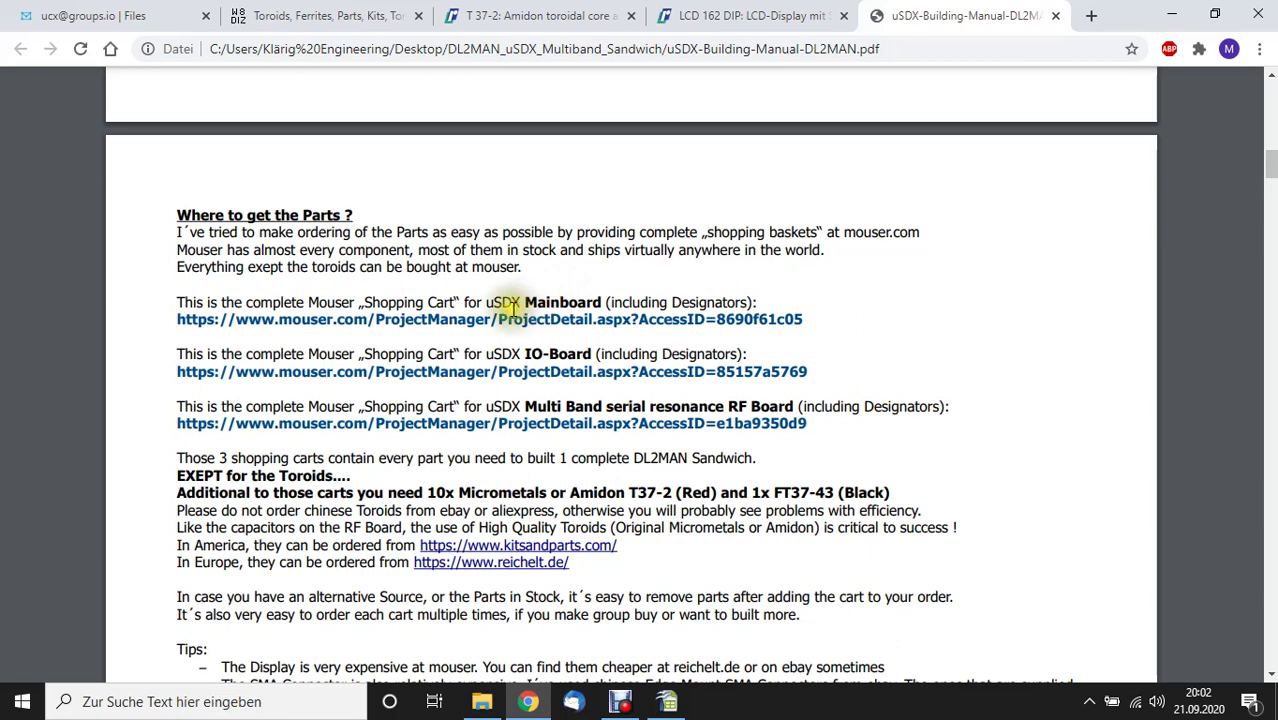
# Open the manual's first Mouser link for the uSDX Mainboard and highlight the mouser domain.
pyautogui.click(503, 328)
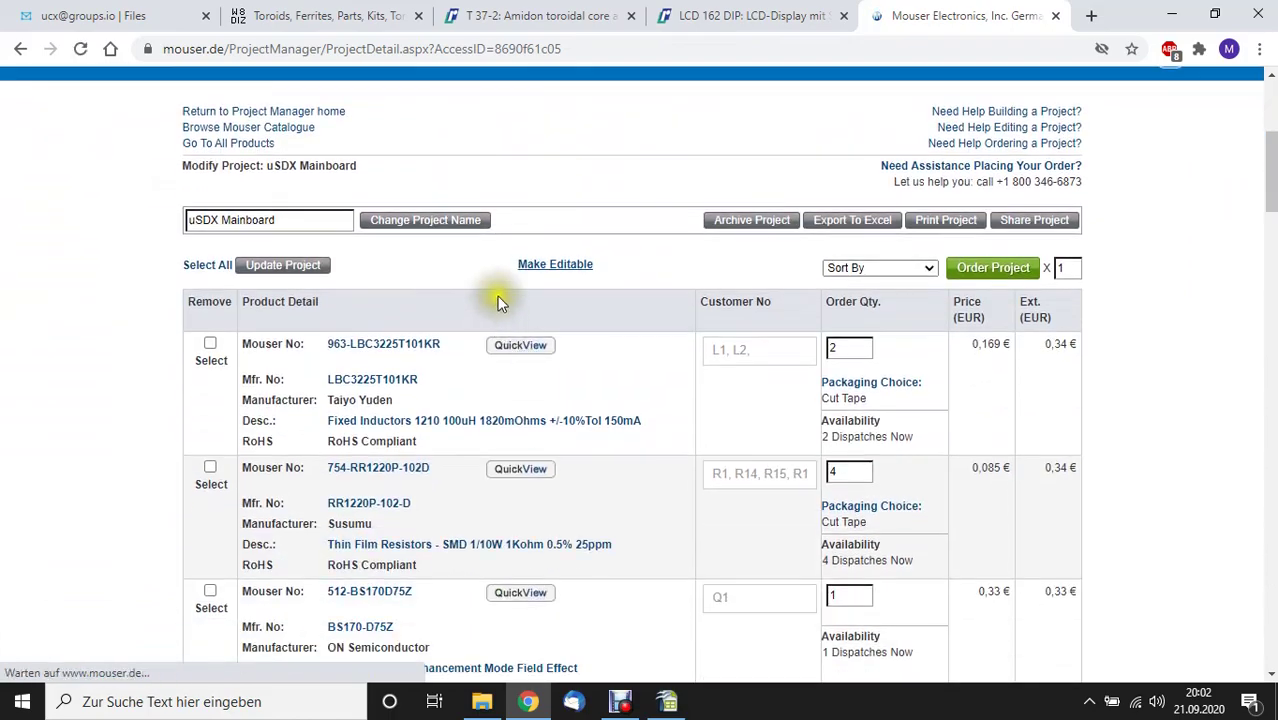
pyautogui.scroll(-1, 705, 300)
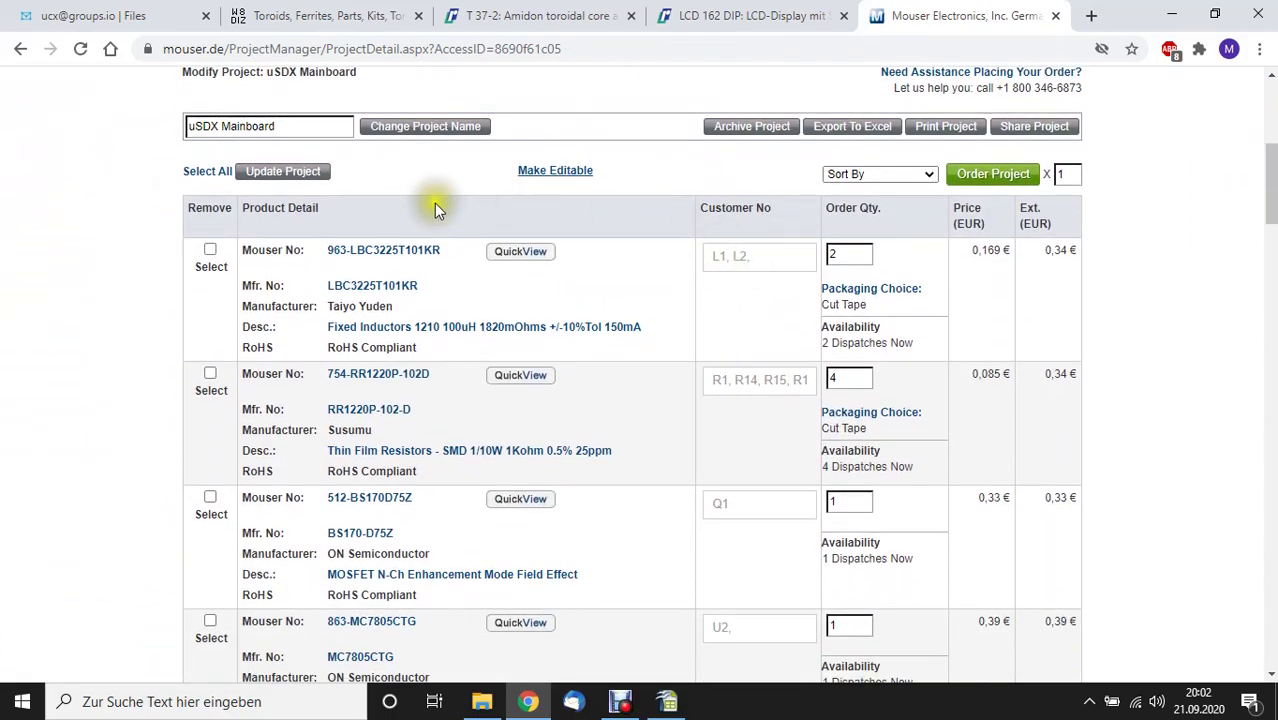
pyautogui.scroll(-6, 380, 251)
pyautogui.scroll(-19, 358, 376)
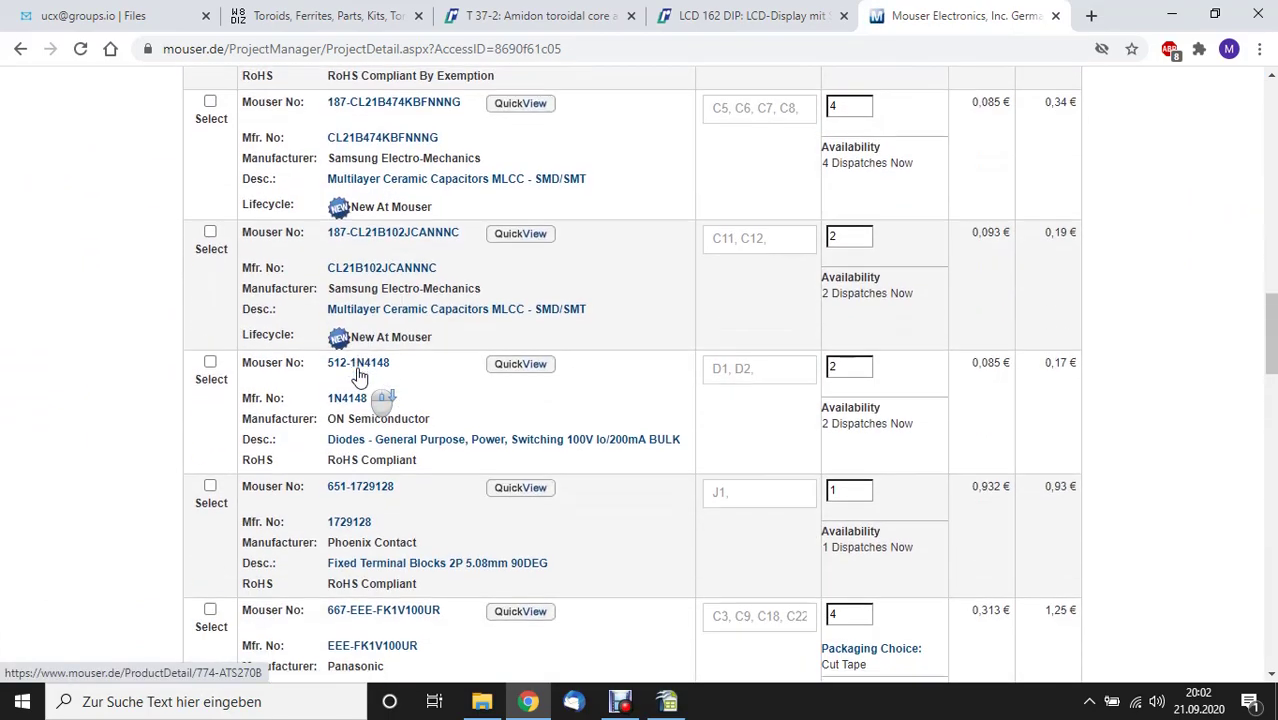
pyautogui.scroll(-5, 357, 374)
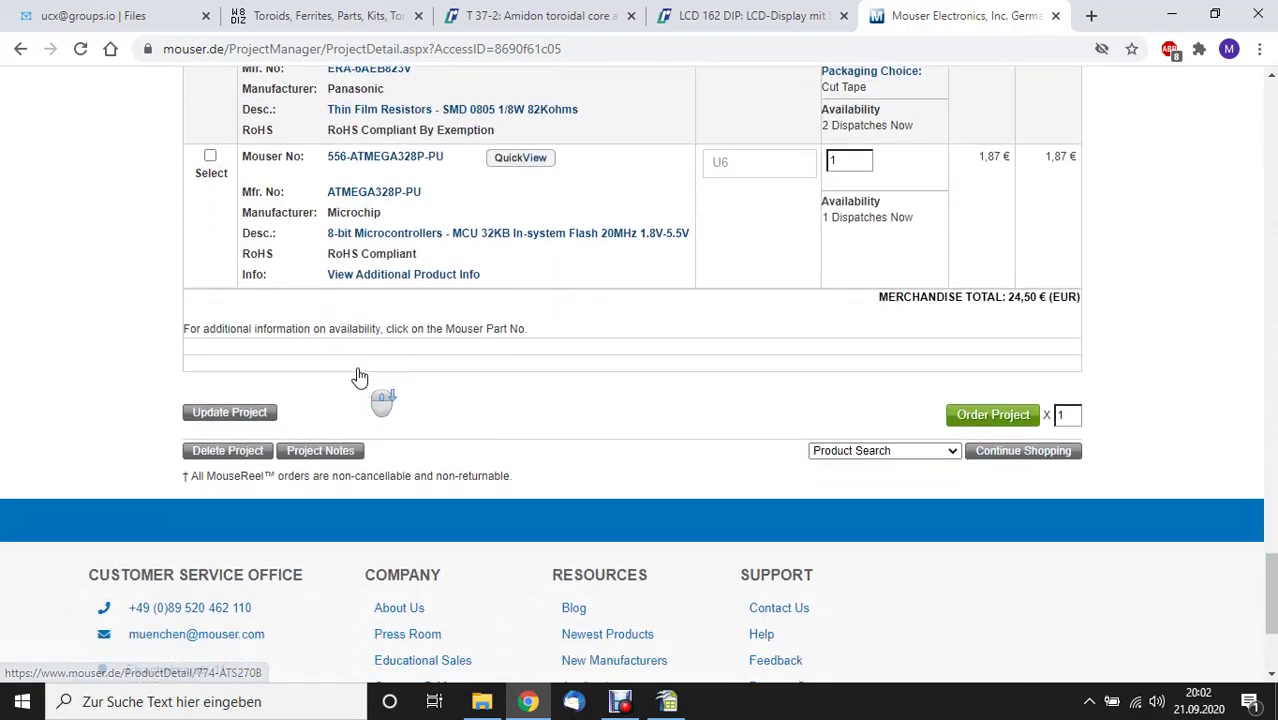
pyautogui.scroll(6, 380, 340)
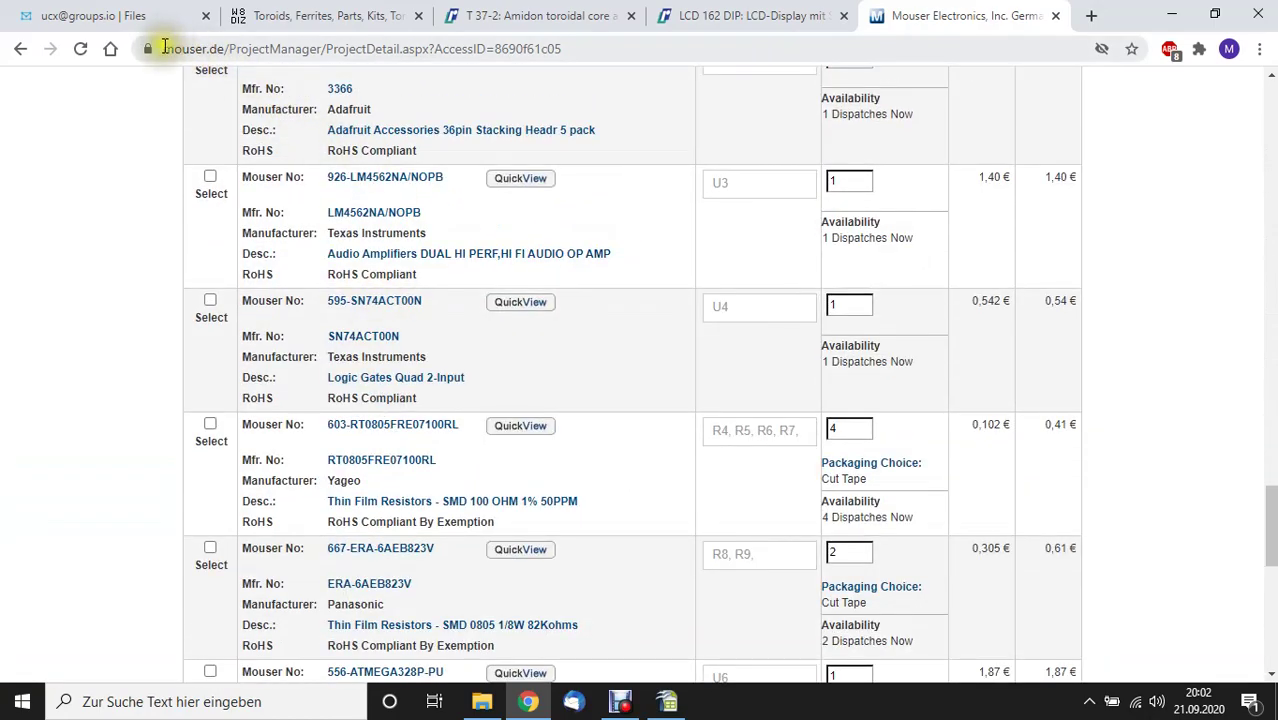
pyautogui.moveTo(165, 47); pyautogui.dragTo(228, 46)
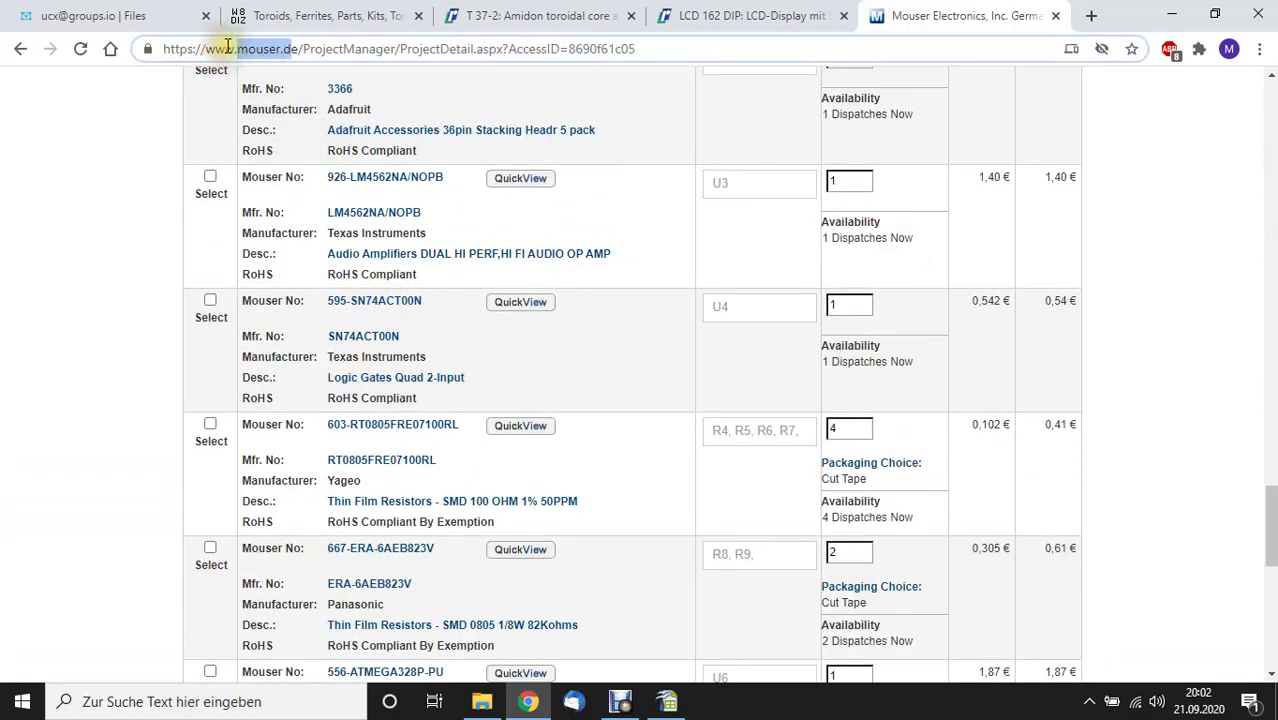
pyautogui.click(285, 48)
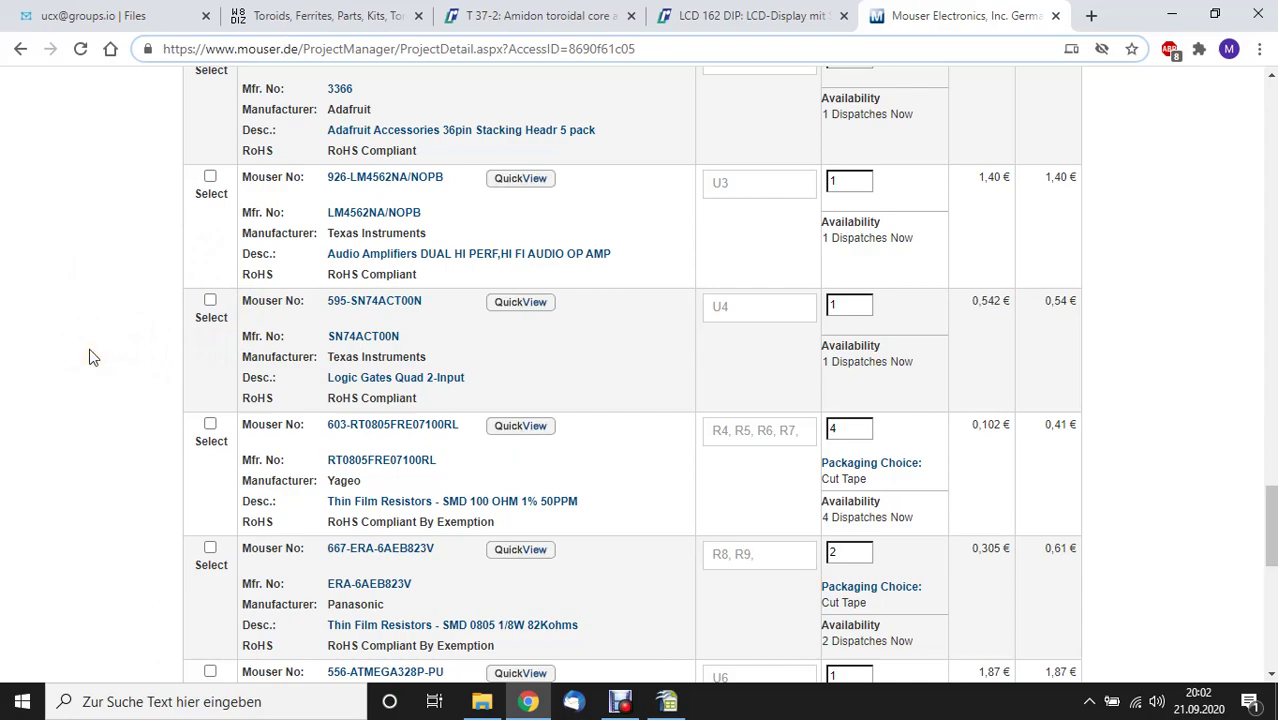
# Scroll back to the top of the Mouser page and click through to the shared project.
pyautogui.scroll(10, 90, 355)
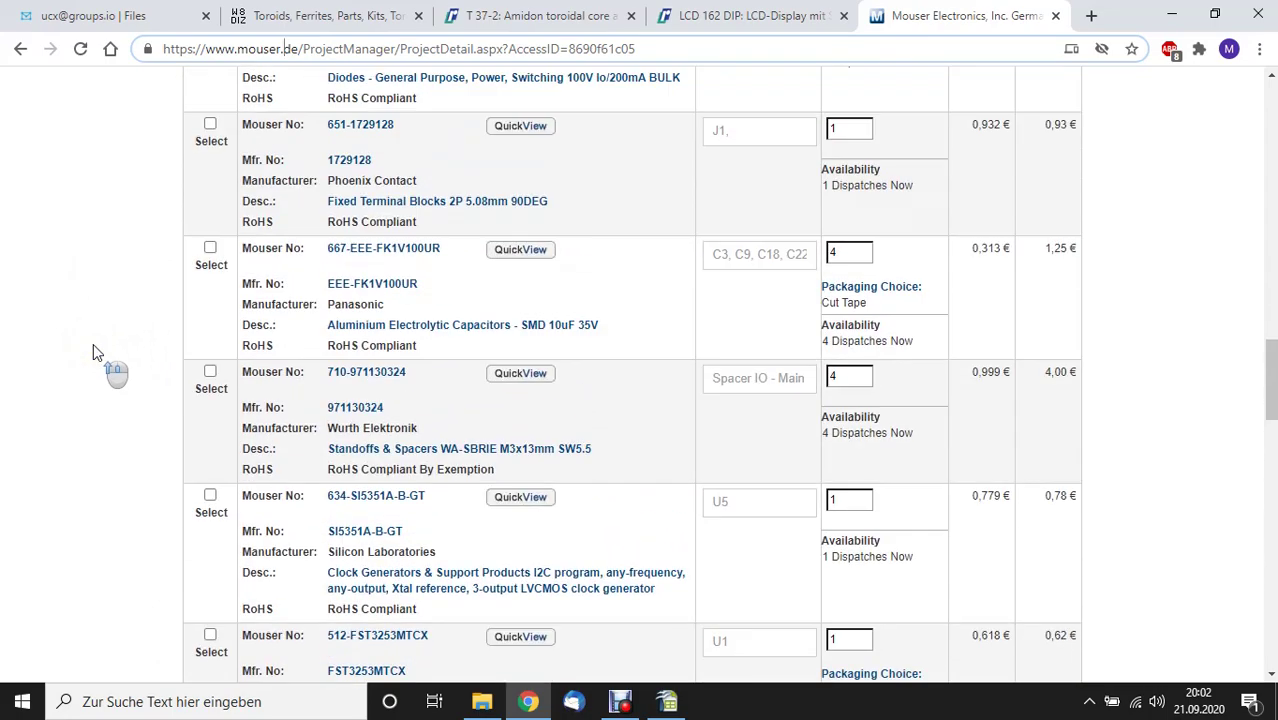
pyautogui.scroll(4, 93, 350)
pyautogui.scroll(1, 93, 350)
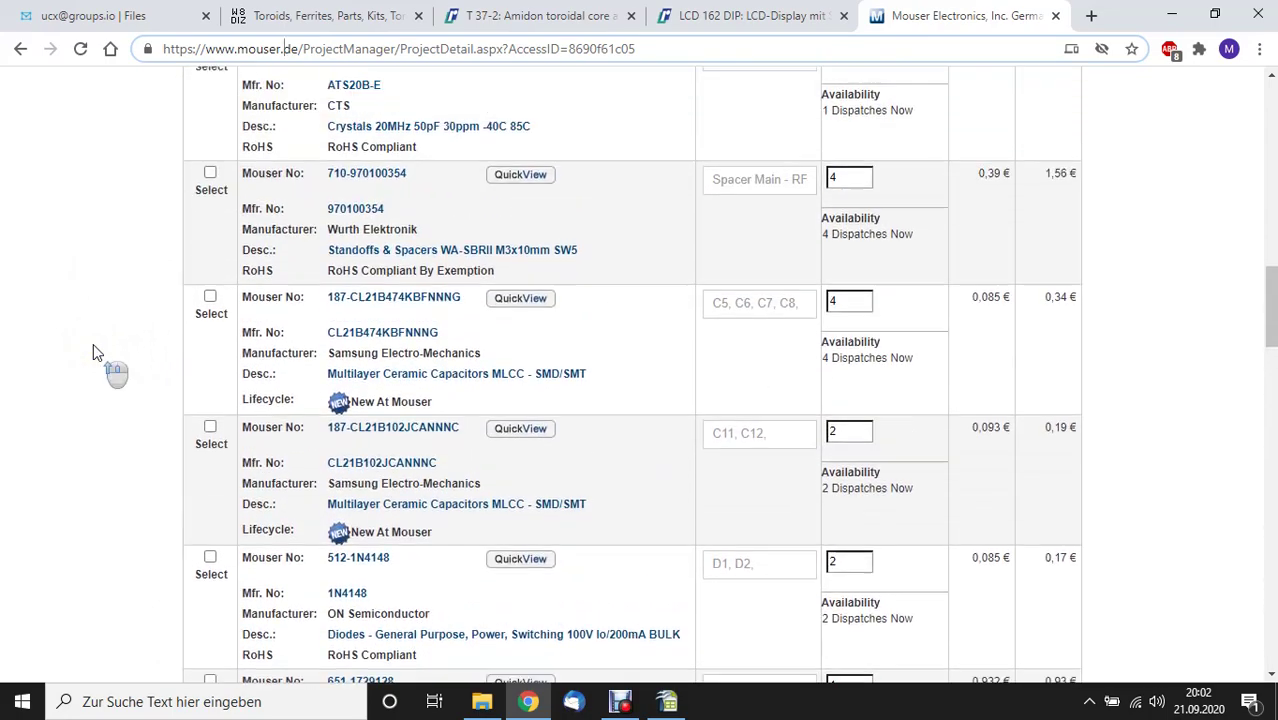
pyautogui.scroll(1, 93, 346)
pyautogui.scroll(3, 93, 350)
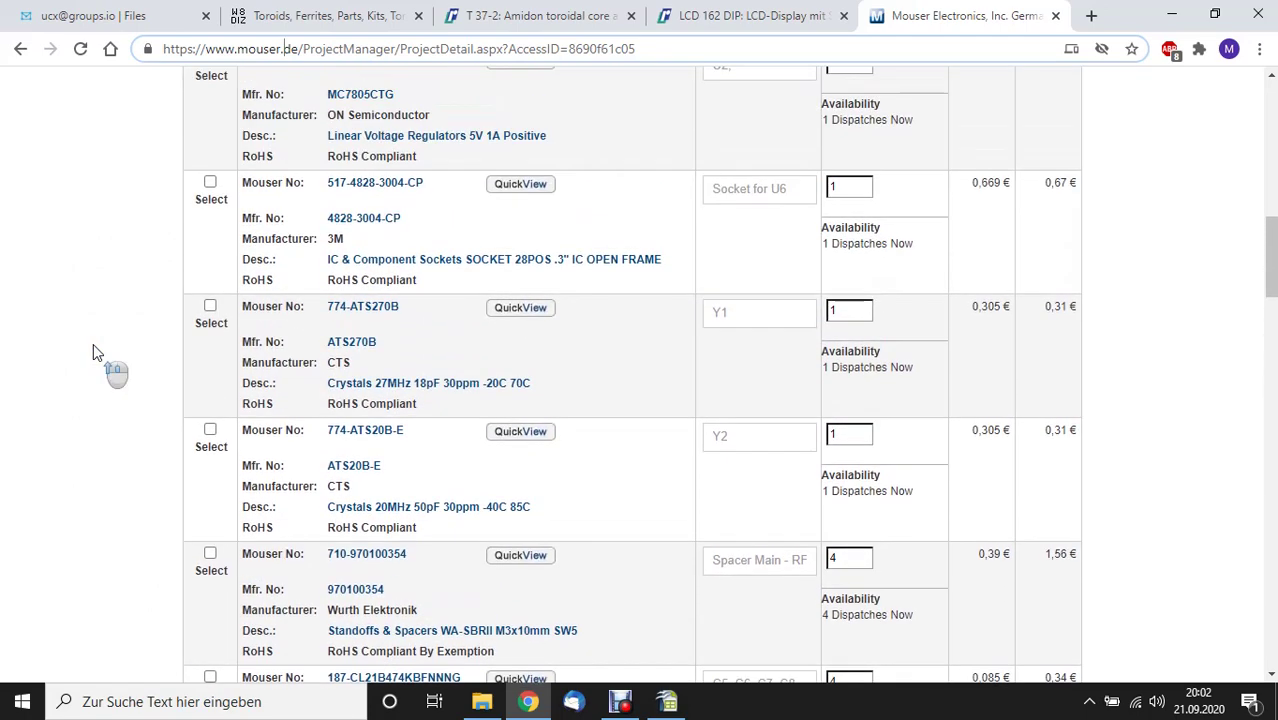
pyautogui.scroll(1, 93, 350)
pyautogui.scroll(2, 93, 352)
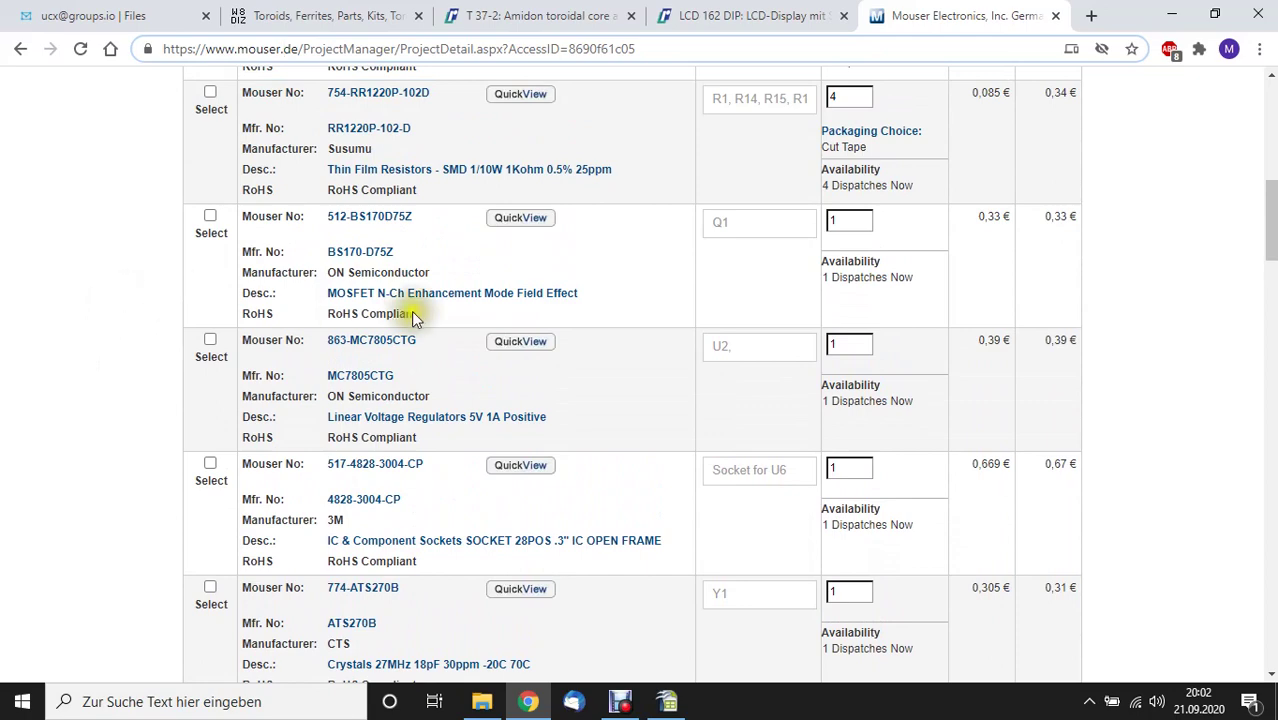
pyautogui.scroll(5, 546, 336)
pyautogui.scroll(-2, 890, 334)
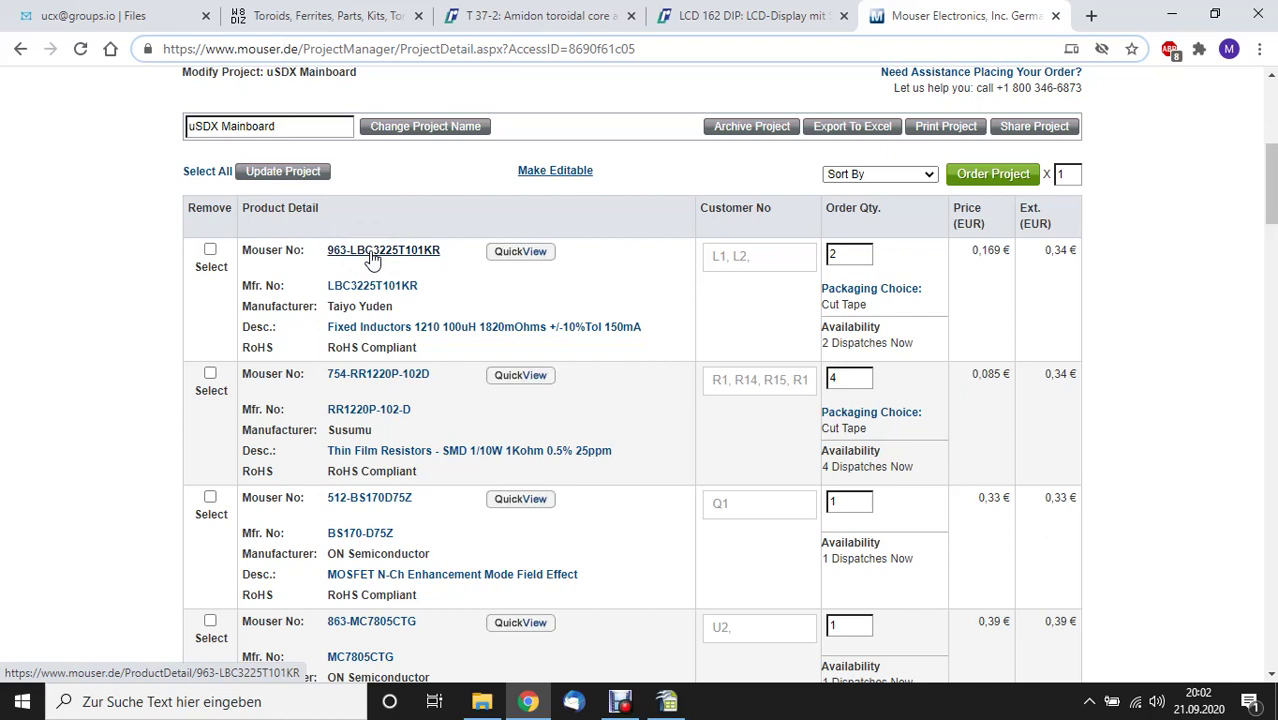
pyautogui.click(156, 325)
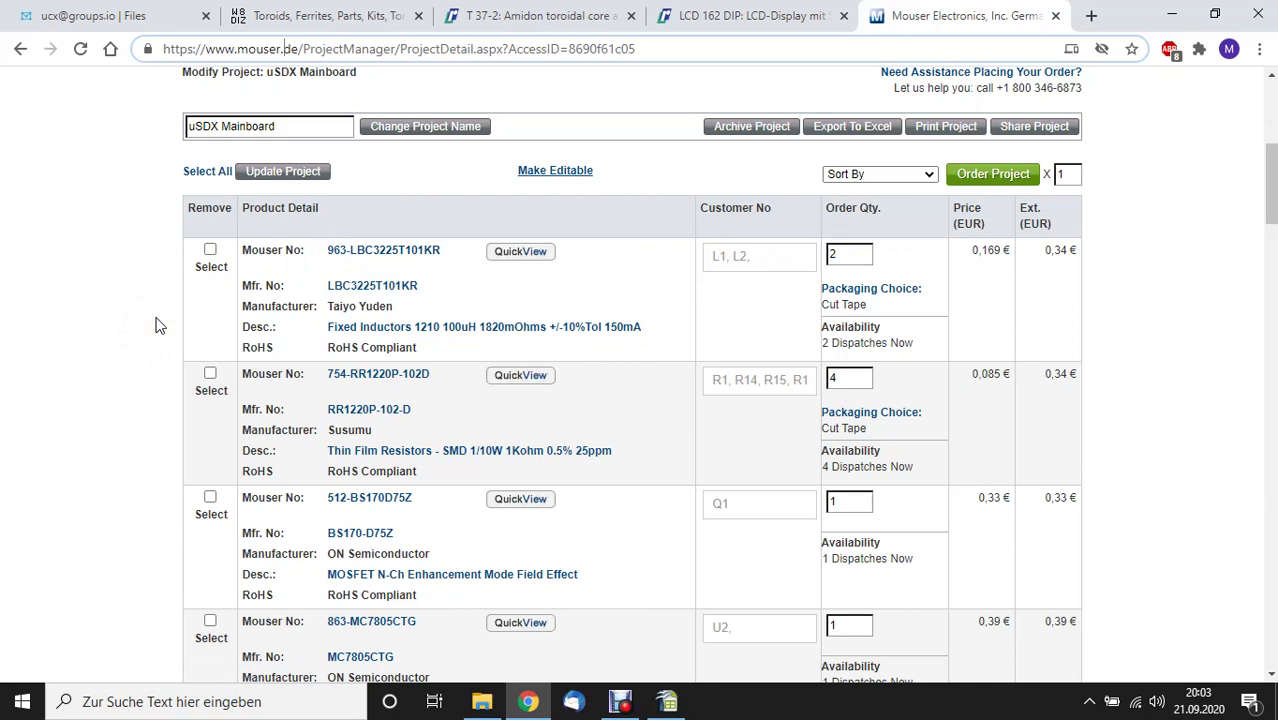
pyautogui.click(150, 315)
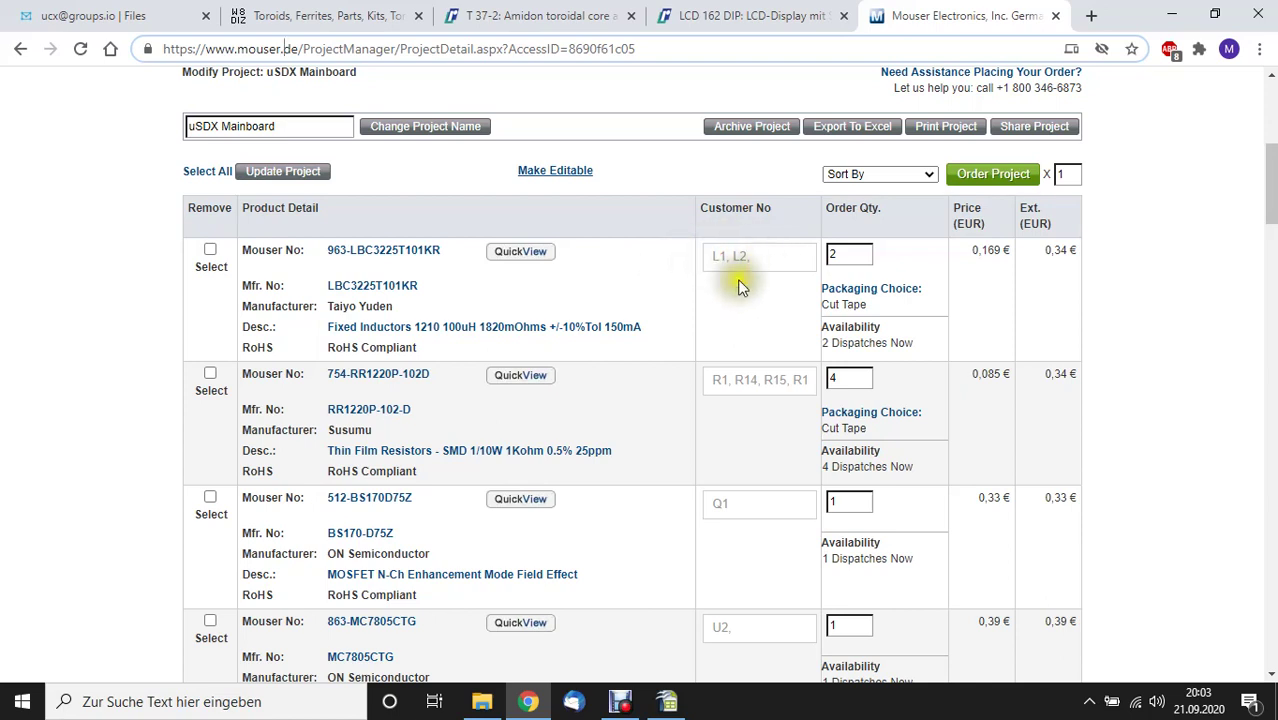
# Highlight the project name uSDX Mainboard and scroll through its parts list.
pyautogui.moveTo(284, 127); pyautogui.dragTo(248, 126)
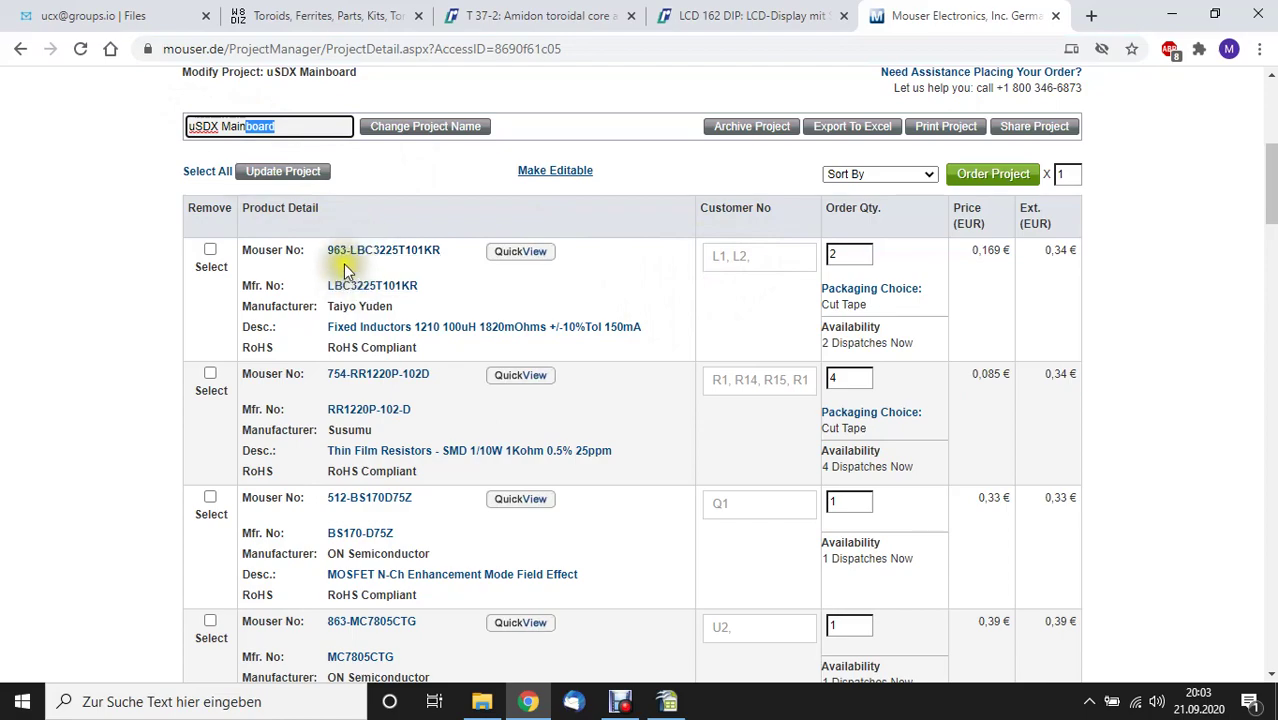
pyautogui.scroll(-4, 472, 298)
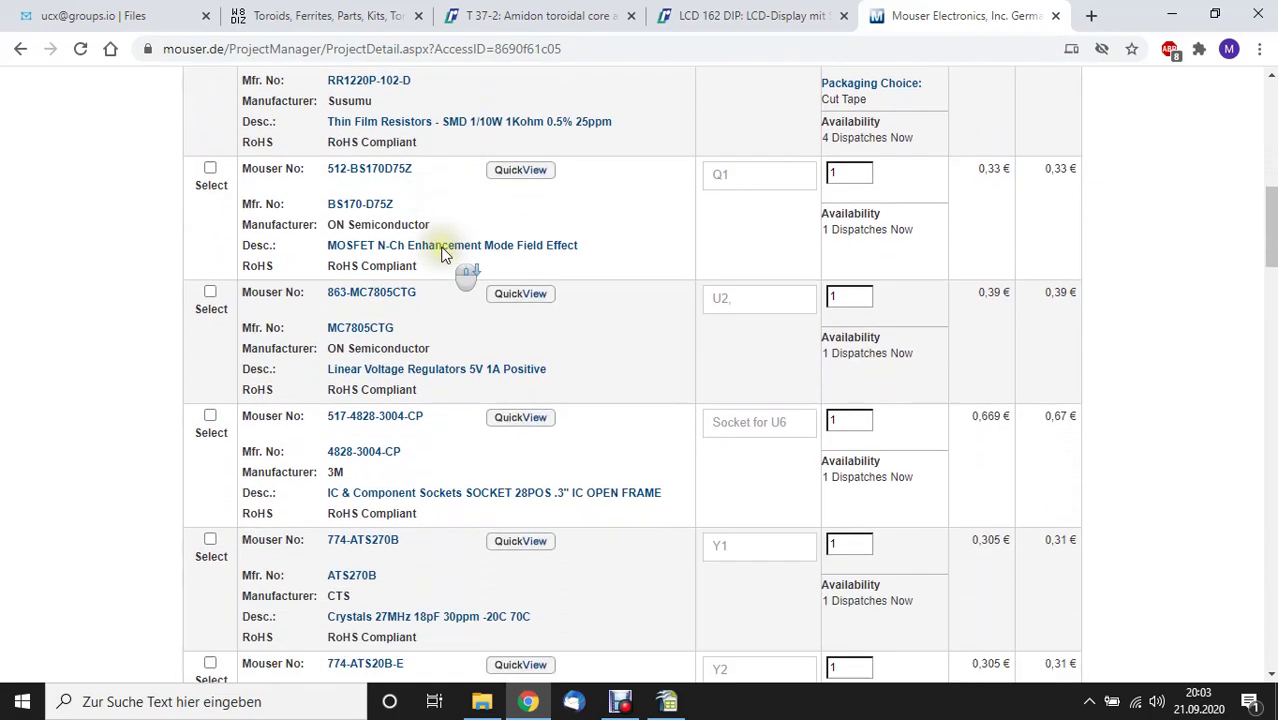
pyautogui.scroll(-10, 446, 255)
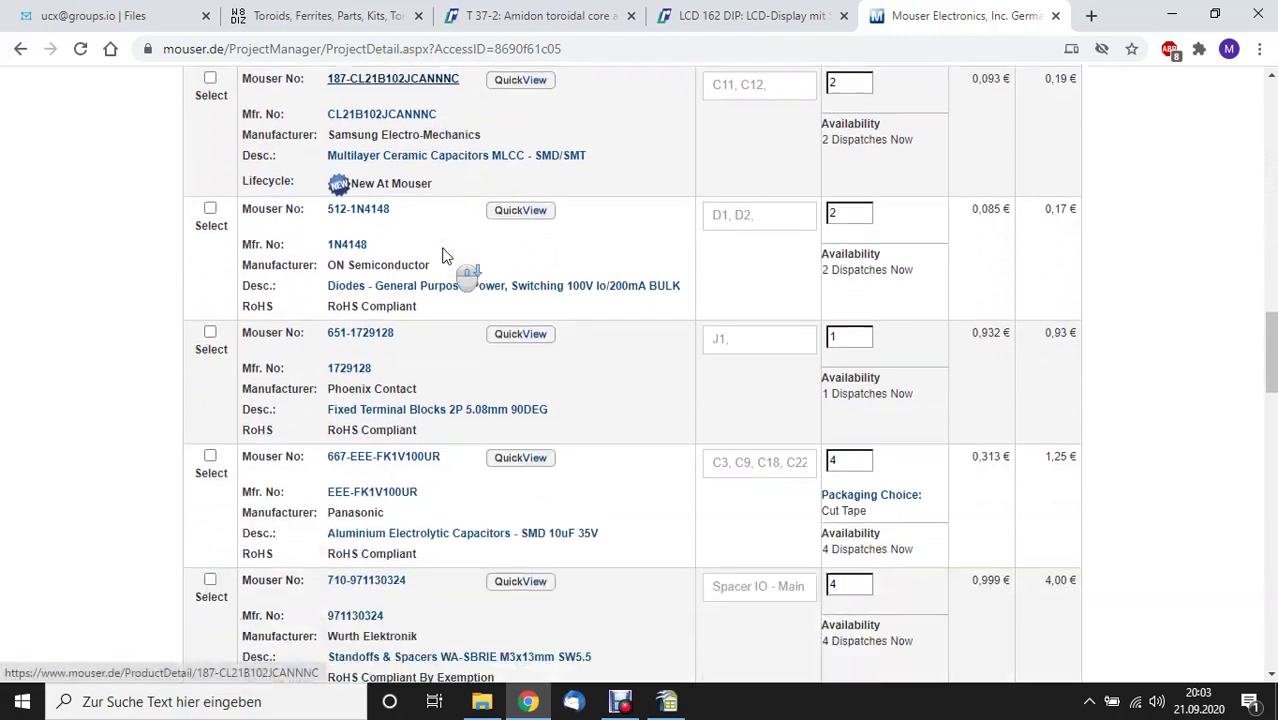
pyautogui.scroll(-7, 444, 255)
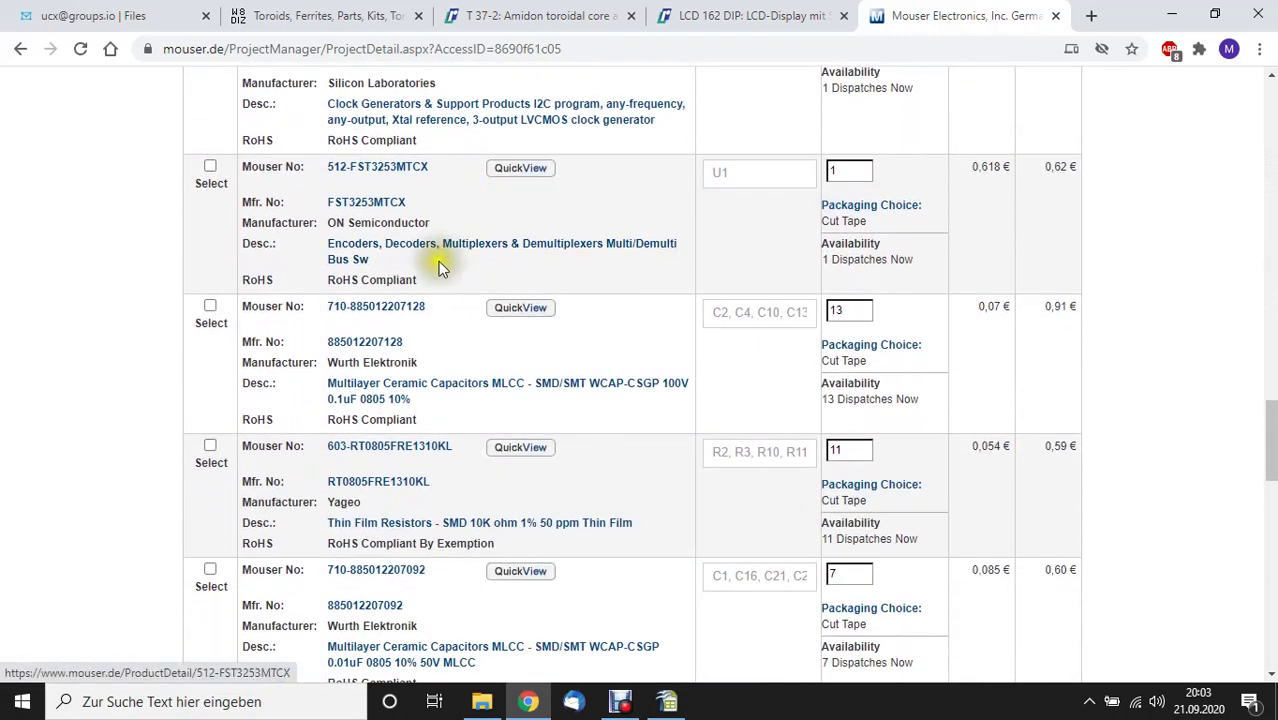
pyautogui.scroll(2, 445, 288)
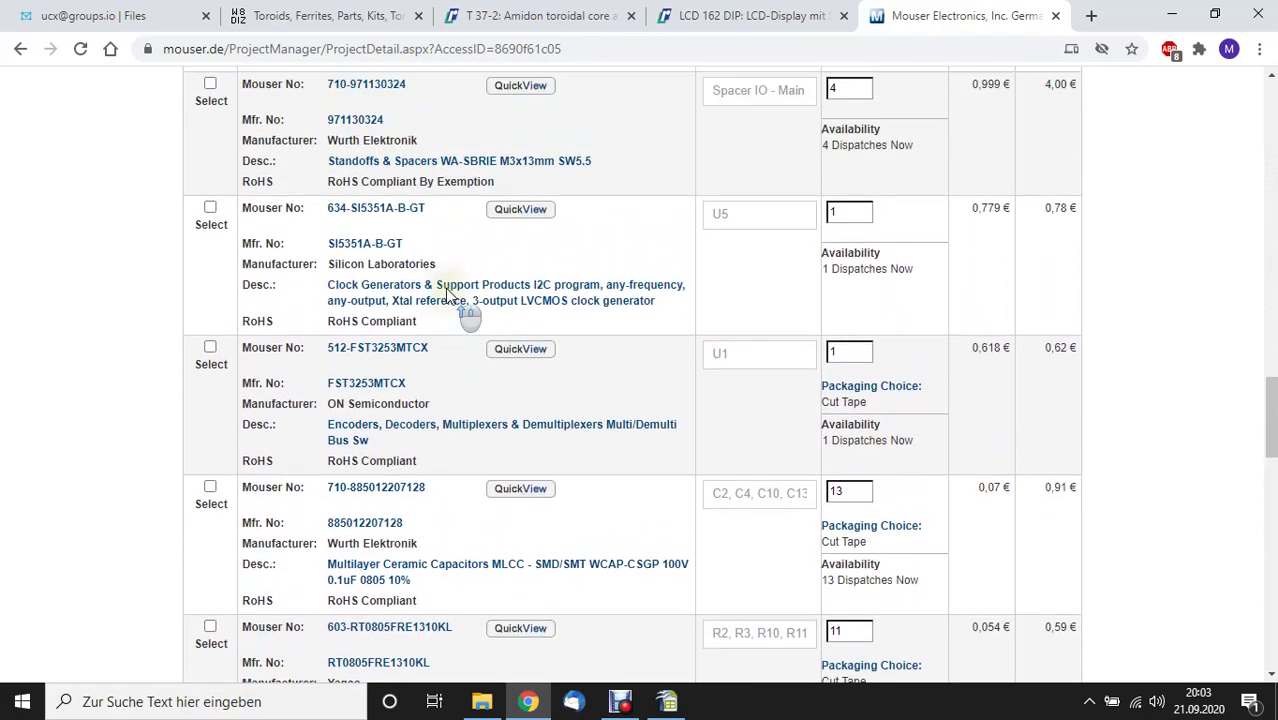
pyautogui.scroll(-10, 445, 289)
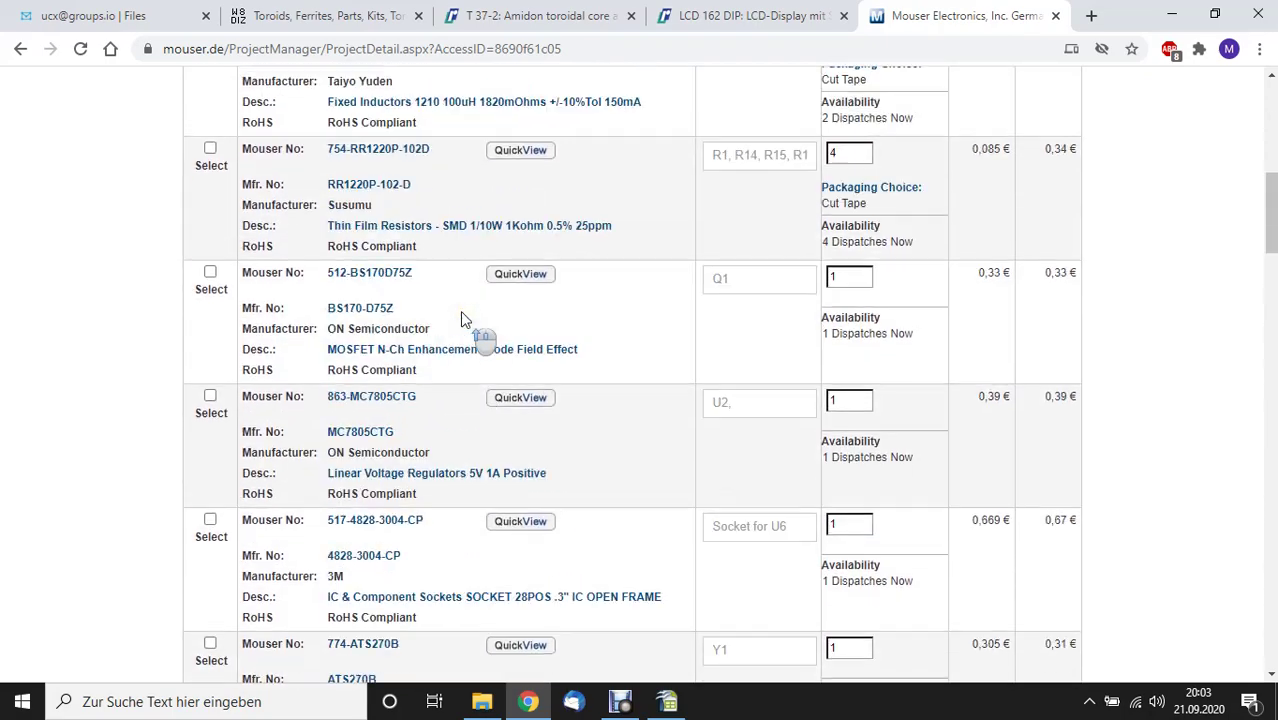
pyautogui.scroll(4, 460, 318)
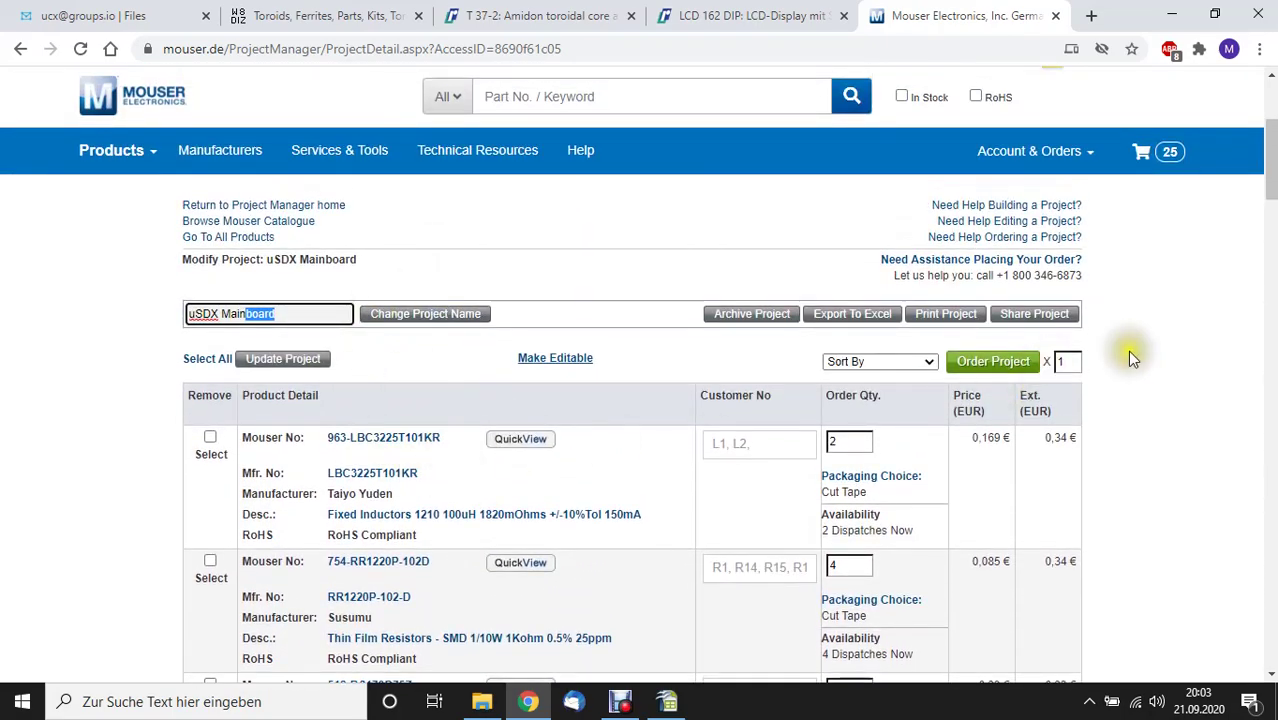
# Open the basket and remove the MC7805CTG regulator line.
pyautogui.moveTo(1146, 162)
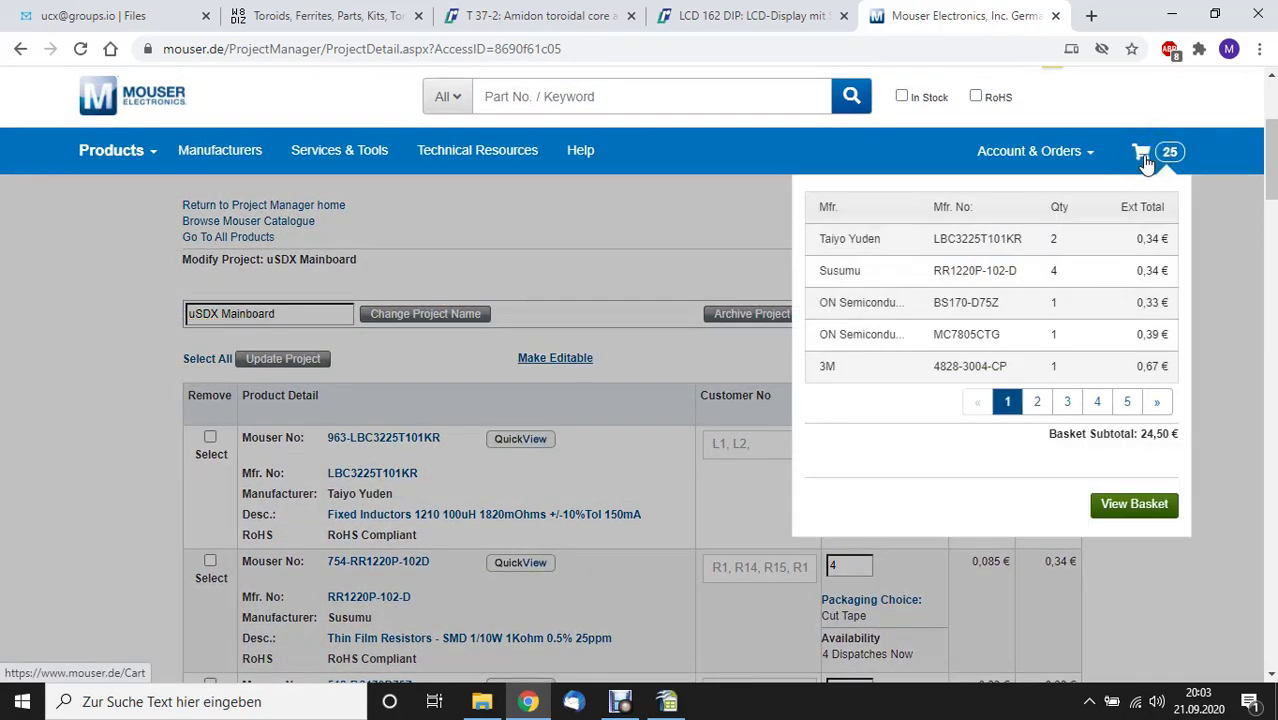
pyautogui.click(1146, 162)
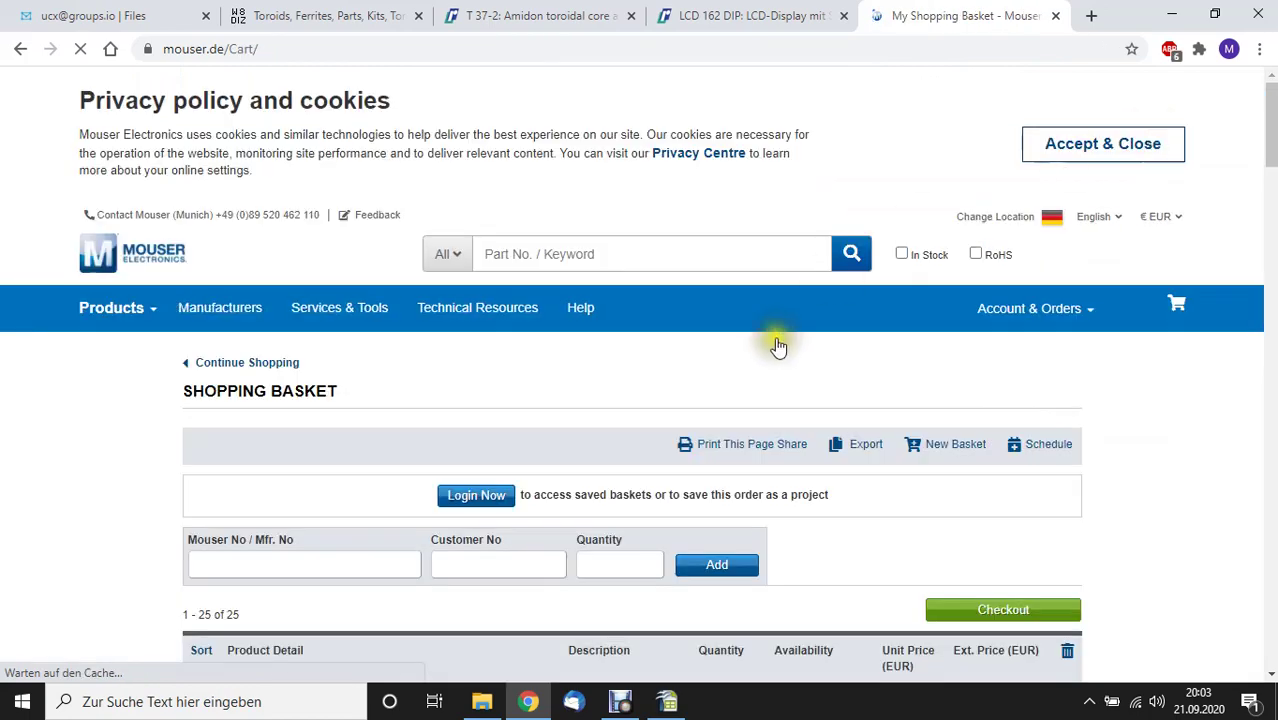
pyautogui.scroll(-5, 778, 346)
pyautogui.scroll(-2, 460, 392)
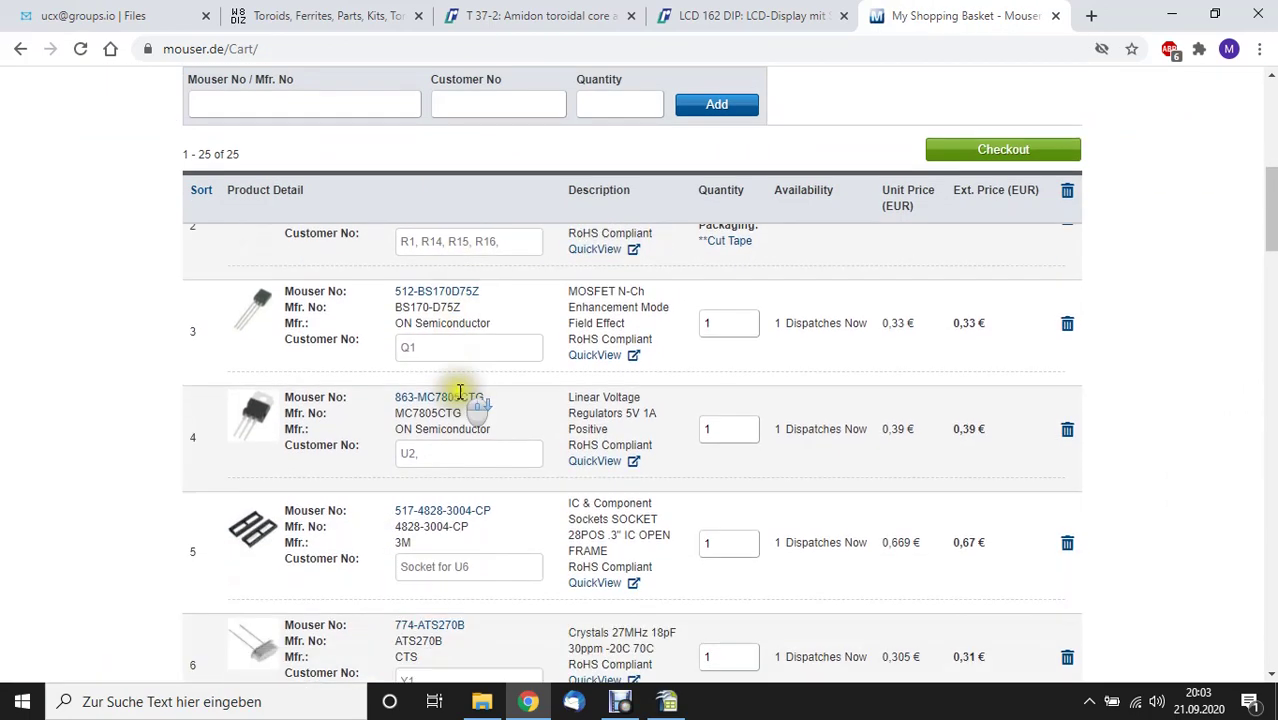
pyautogui.scroll(-1, 460, 392)
pyautogui.scroll(2, 447, 365)
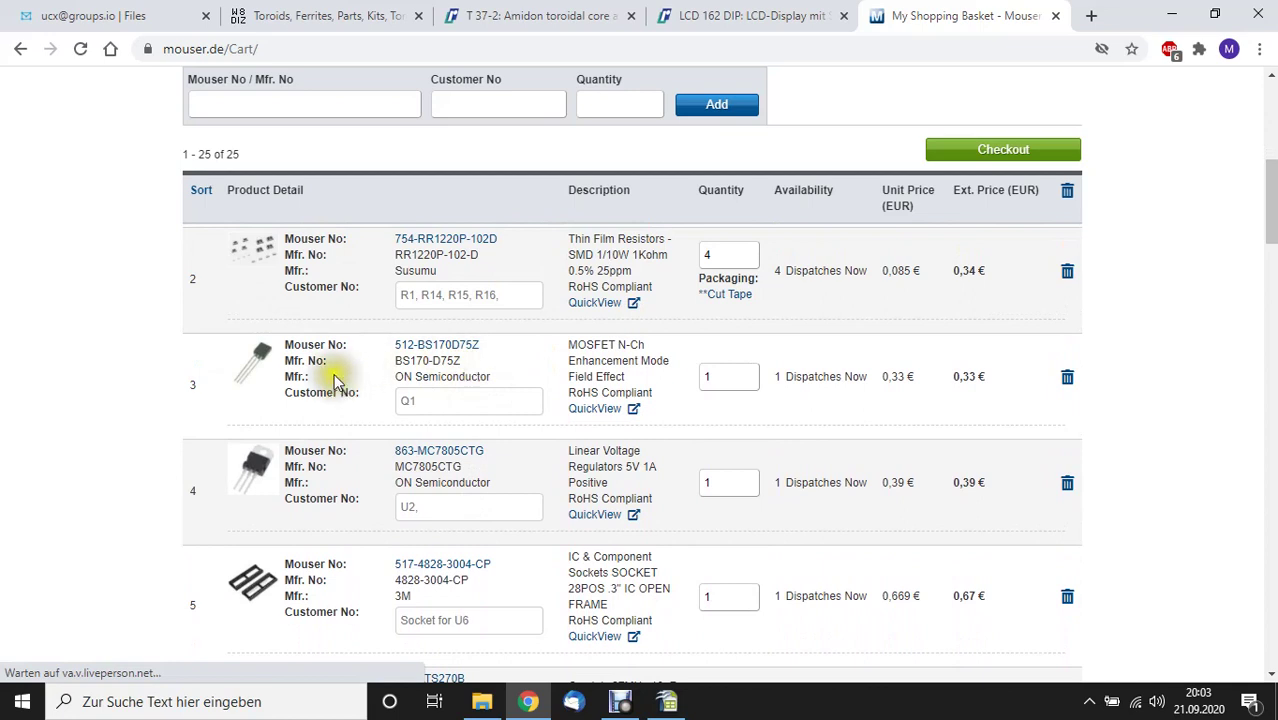
pyautogui.scroll(-2, 279, 360)
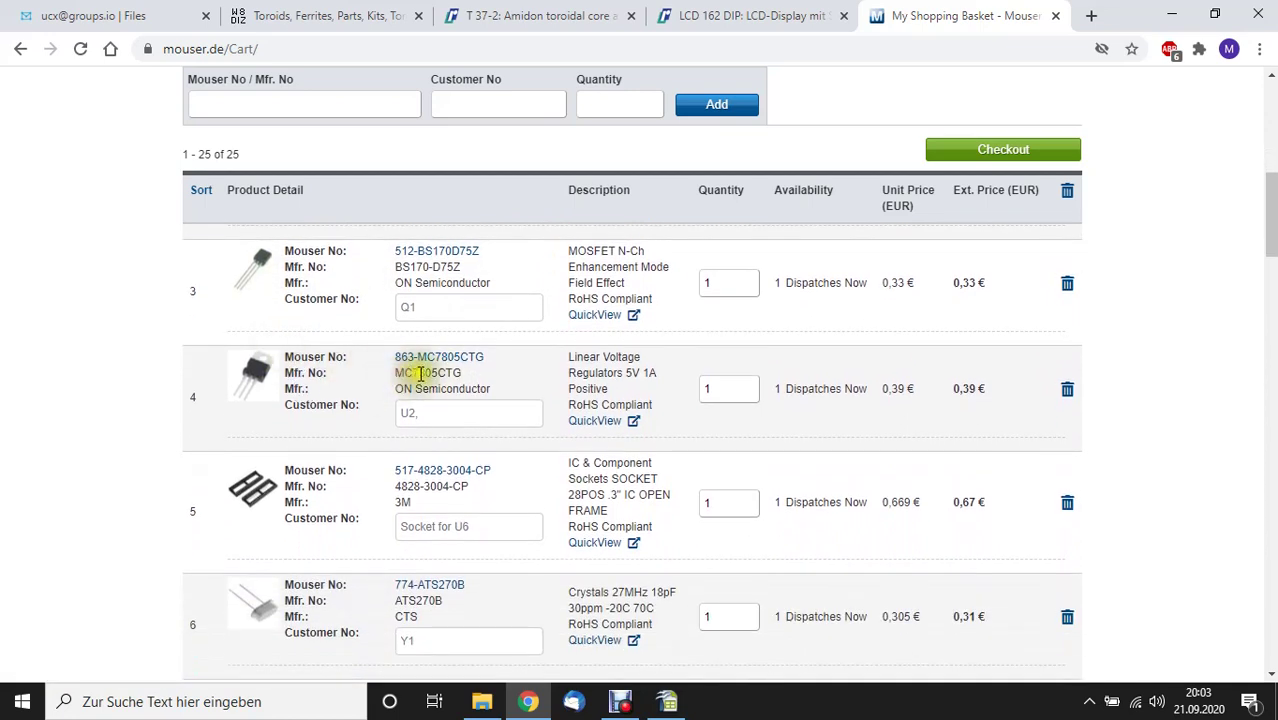
pyautogui.moveTo(736, 390); pyautogui.dragTo(614, 395)
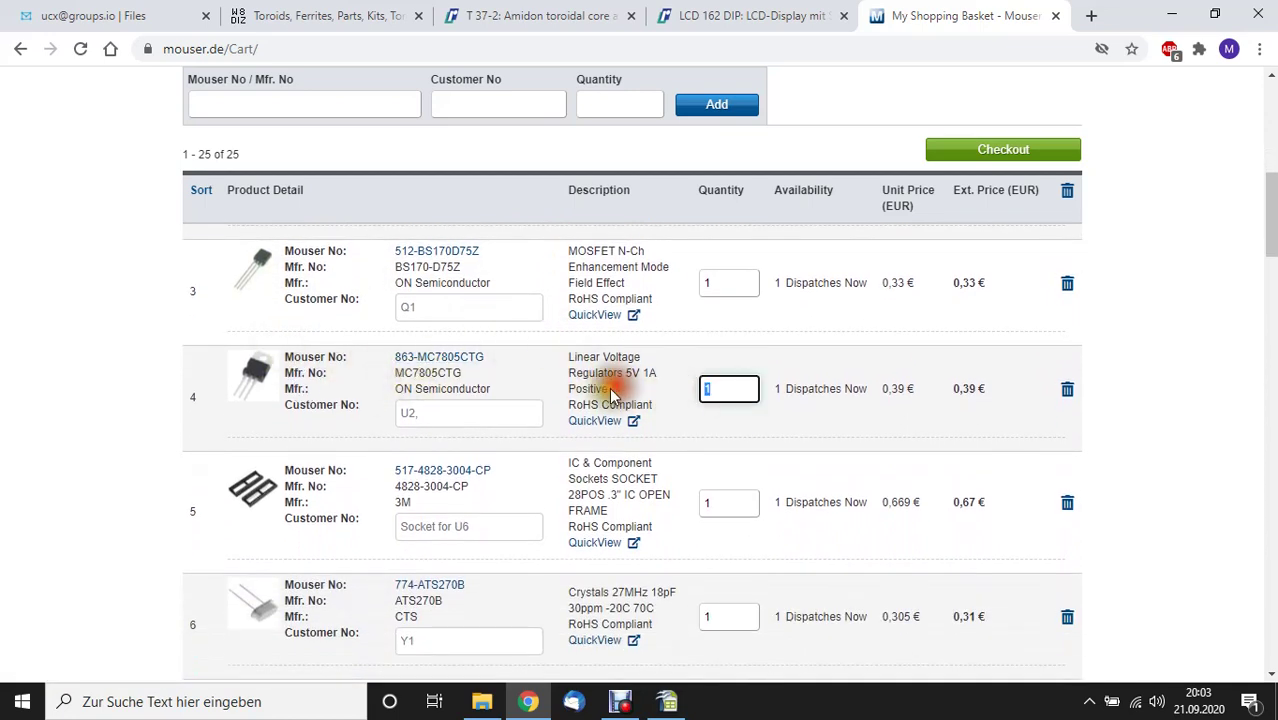
pyautogui.click(1067, 389)
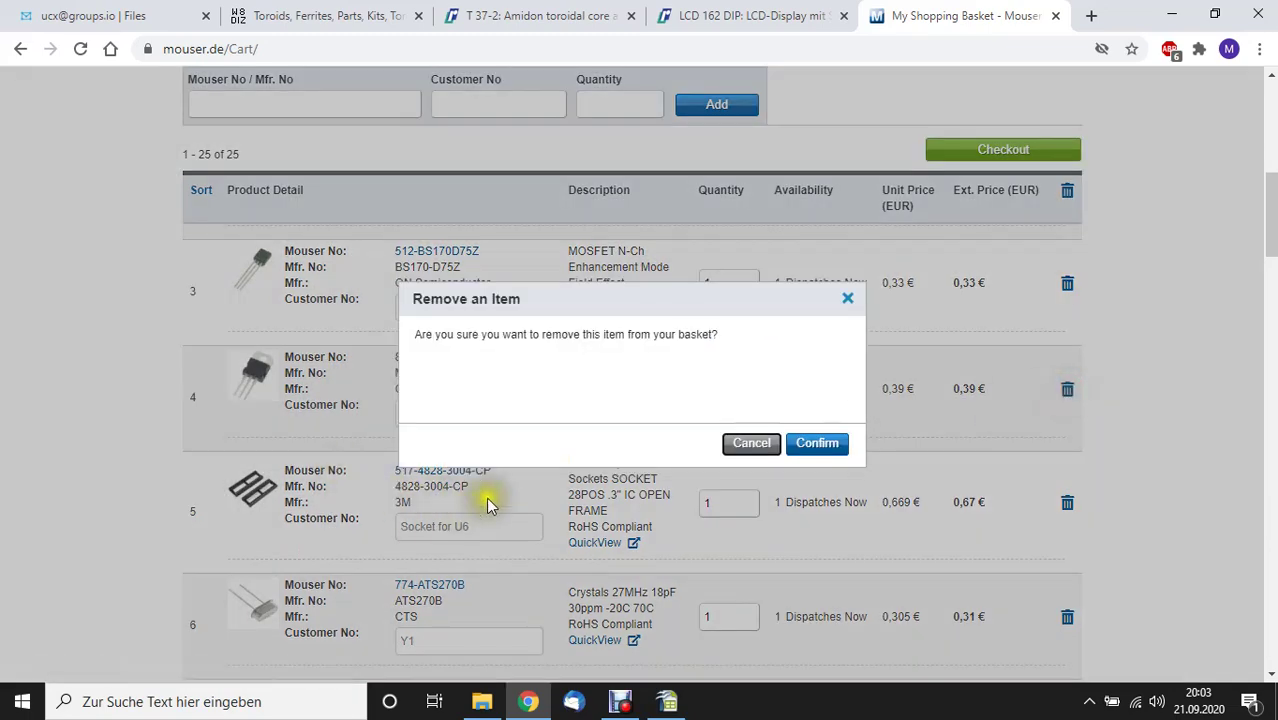
pyautogui.click(812, 442)
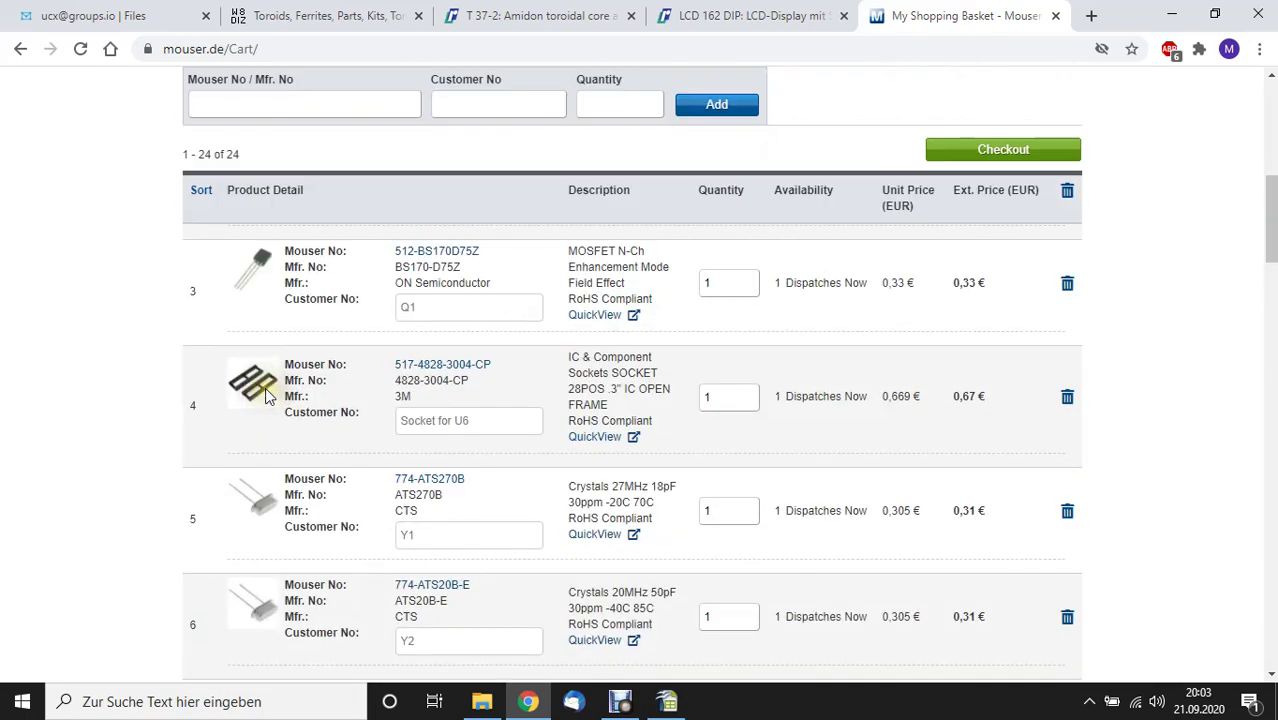
# Remove the Wurth 970100354 M3x10mm spacer line, leaving 23 items.
pyautogui.scroll(-2, 326, 415)
pyautogui.scroll(1, 324, 408)
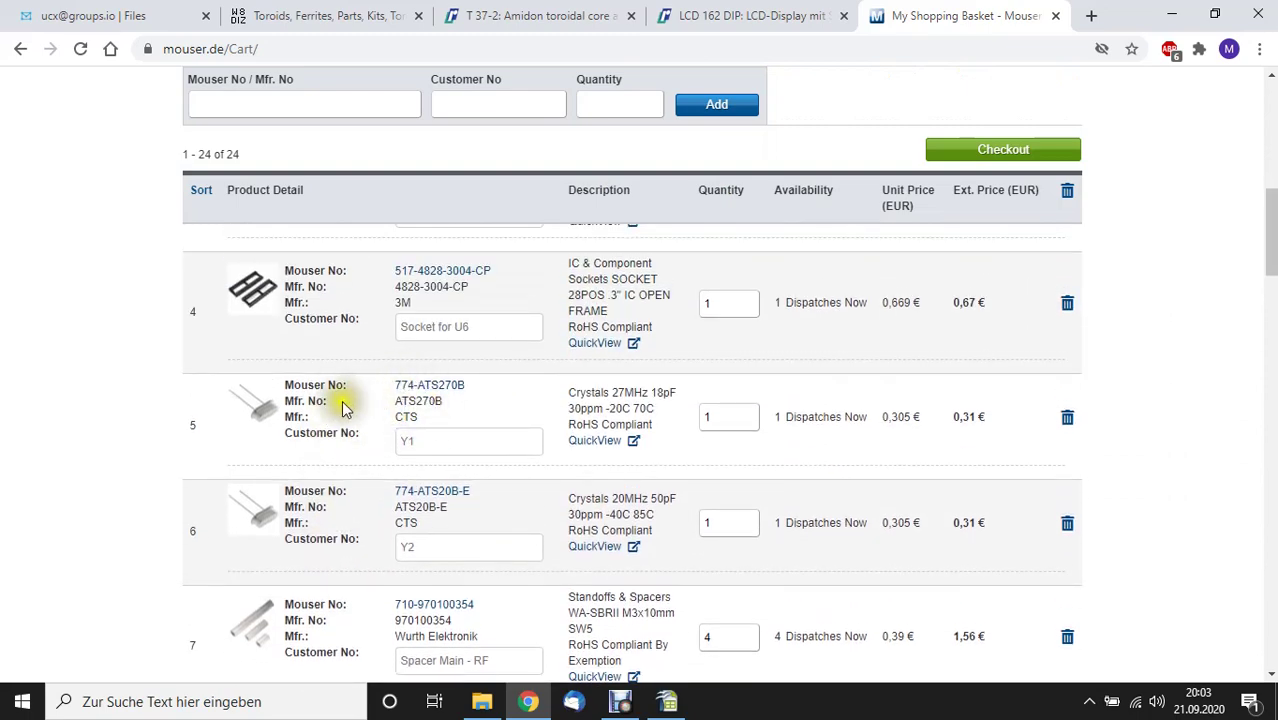
pyautogui.scroll(-3, 340, 345)
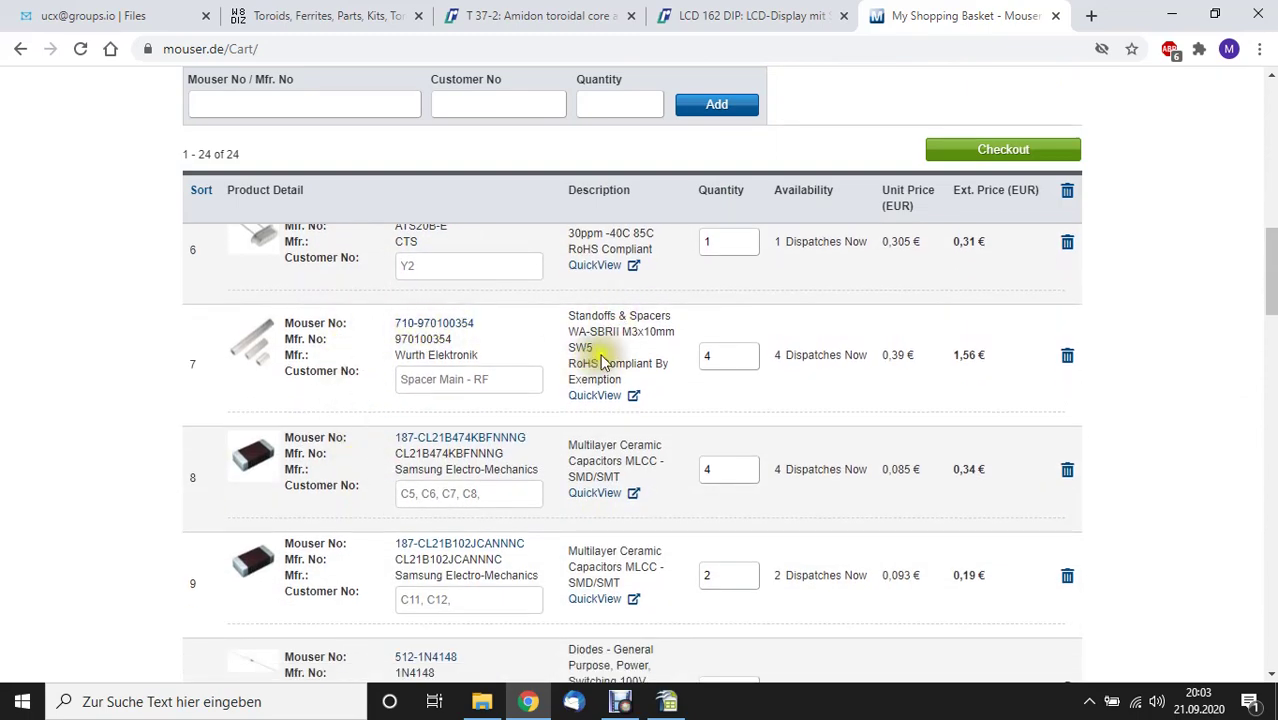
pyautogui.click(1067, 355)
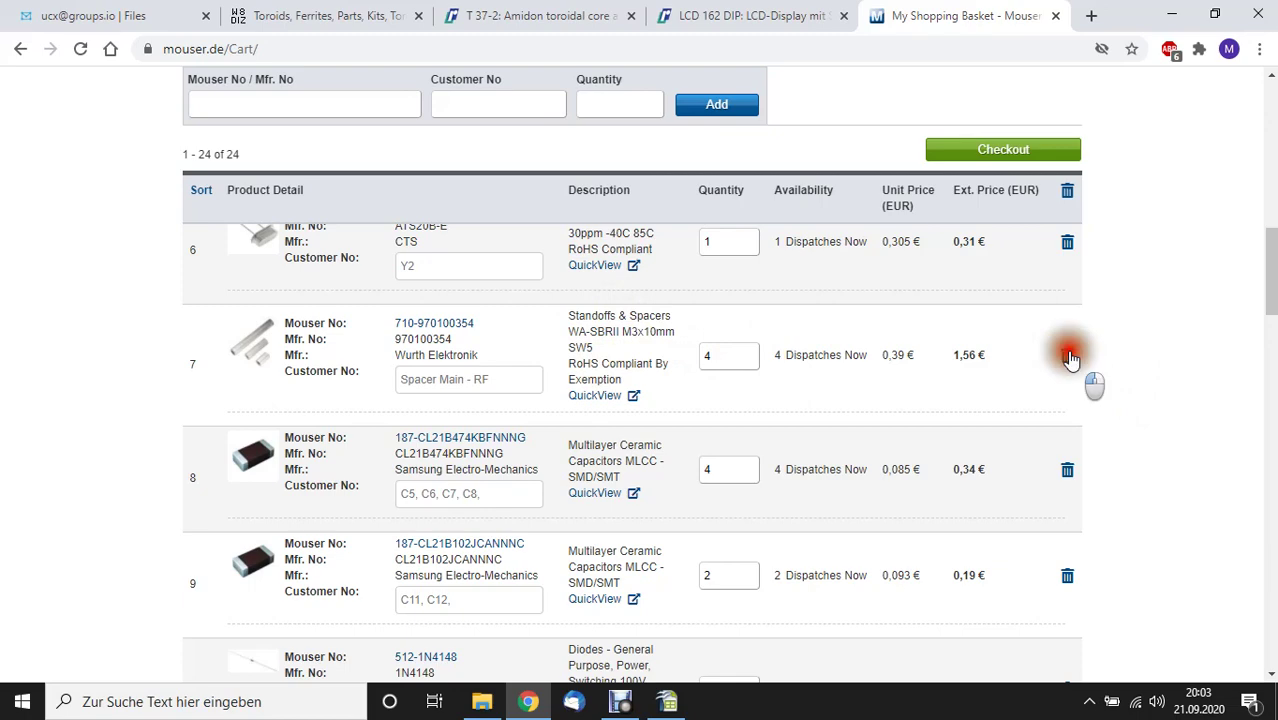
pyautogui.click(817, 443)
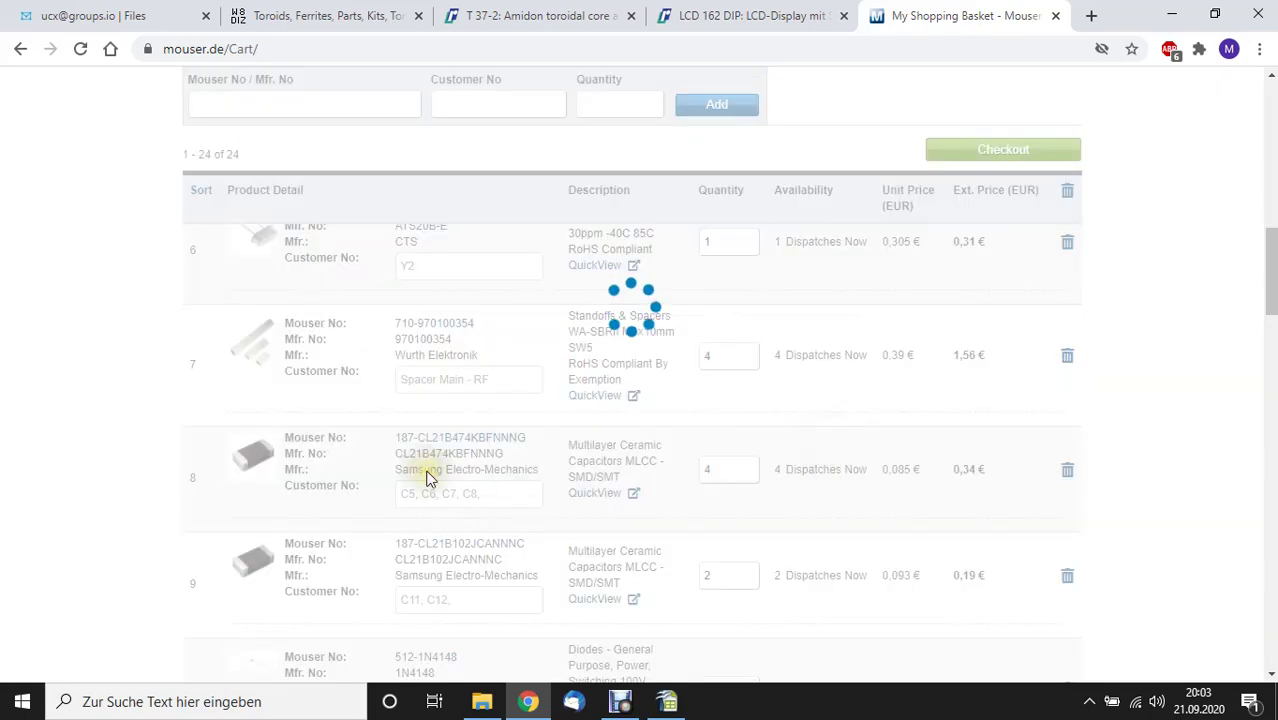
# Open the product page for part 485-3366, the 36pin stacking header.
pyautogui.scroll(-3, 430, 480)
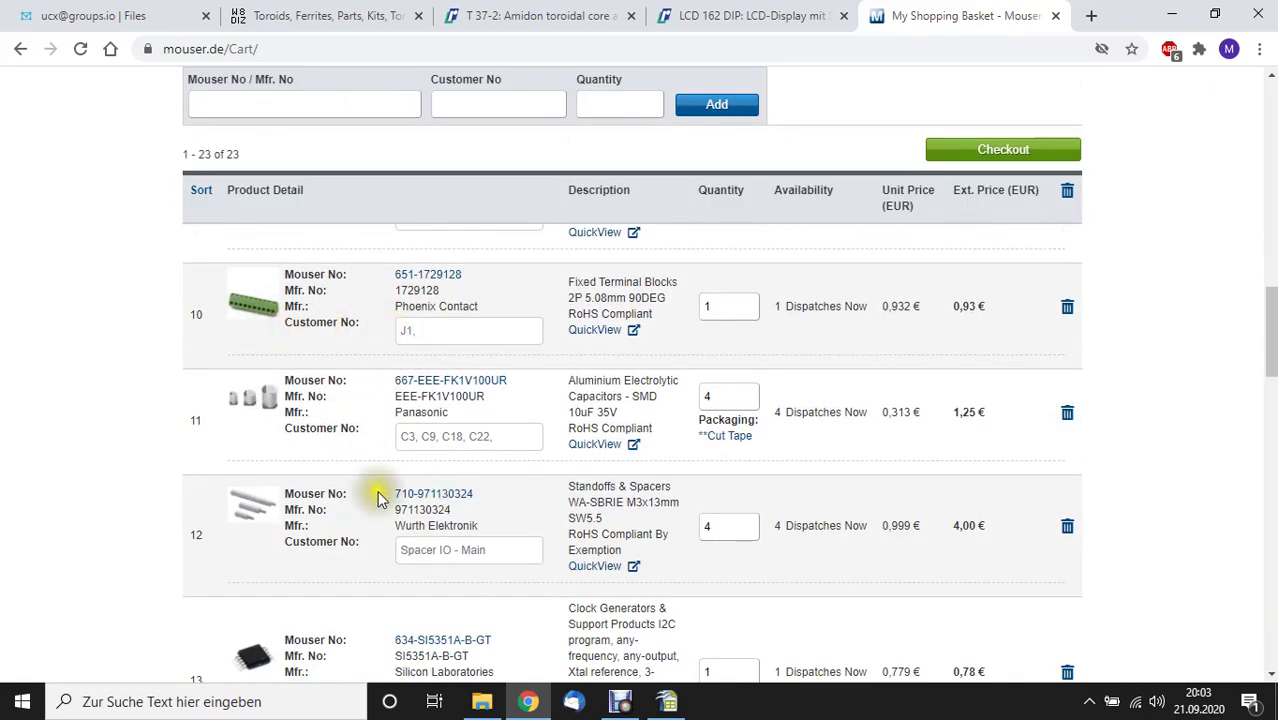
pyautogui.scroll(-4, 377, 490)
pyautogui.scroll(-6, 376, 492)
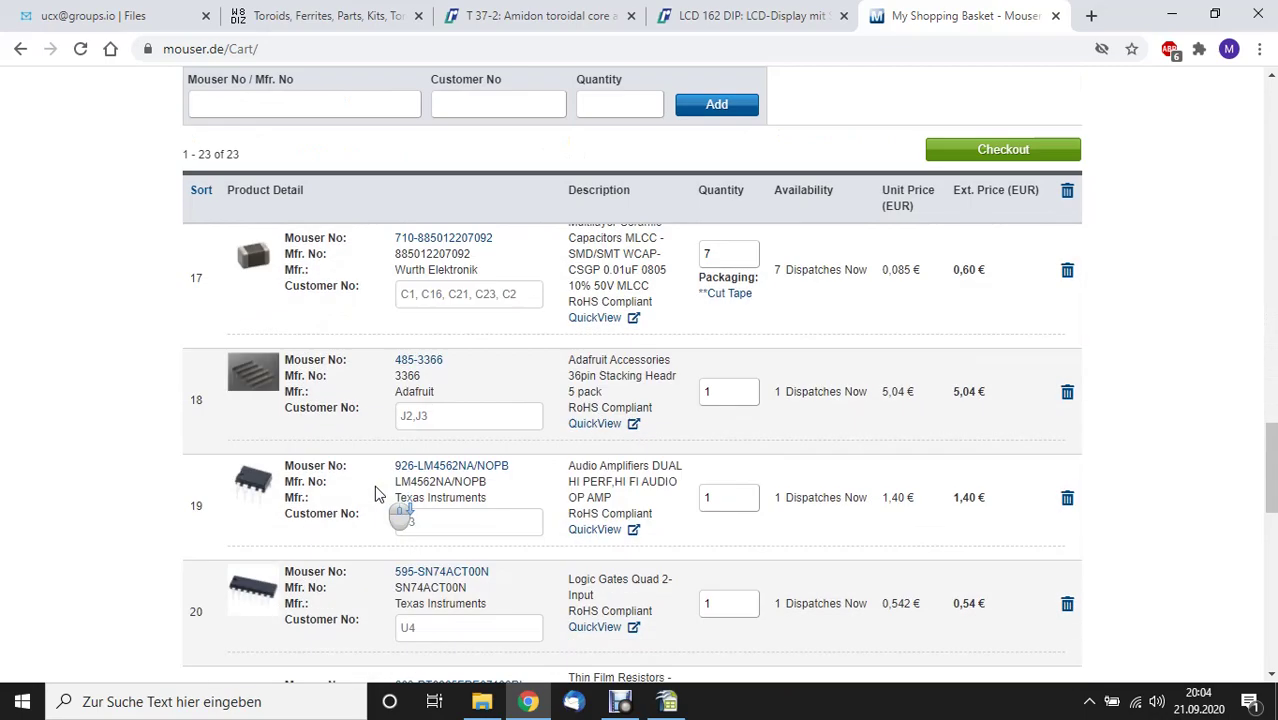
pyautogui.scroll(1, 375, 488)
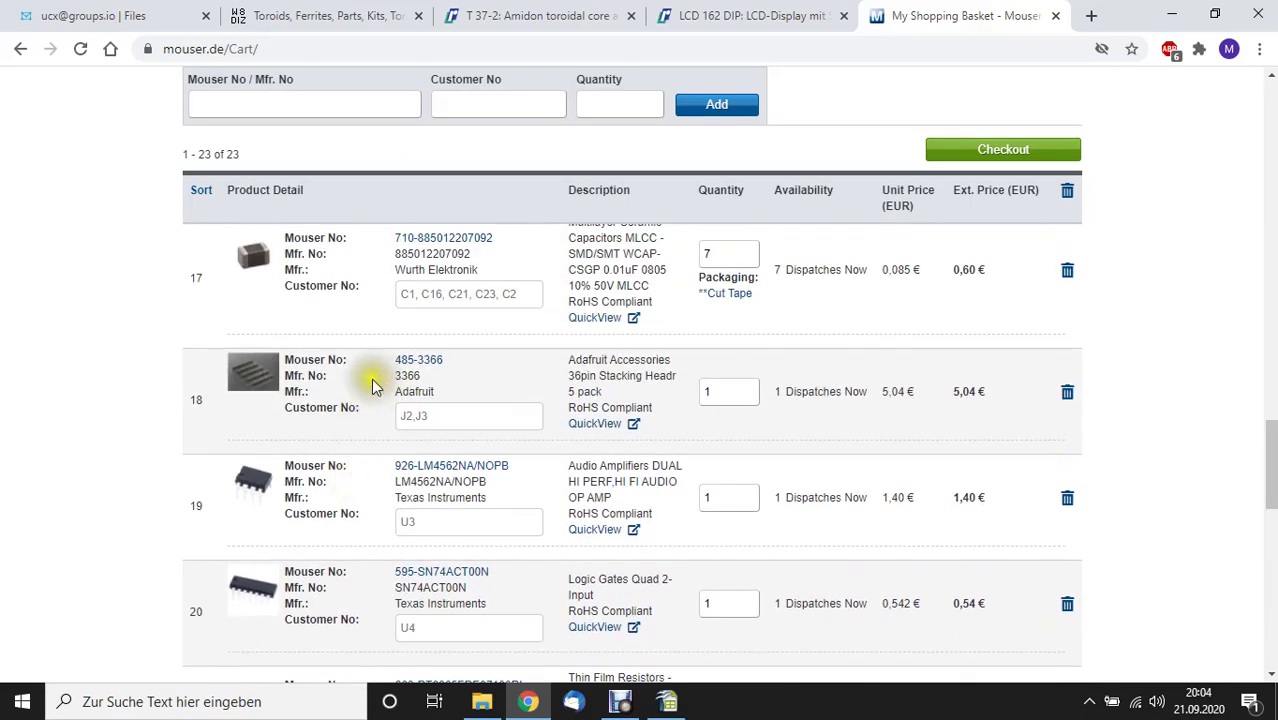
pyautogui.moveTo(575, 360); pyautogui.dragTo(650, 408)
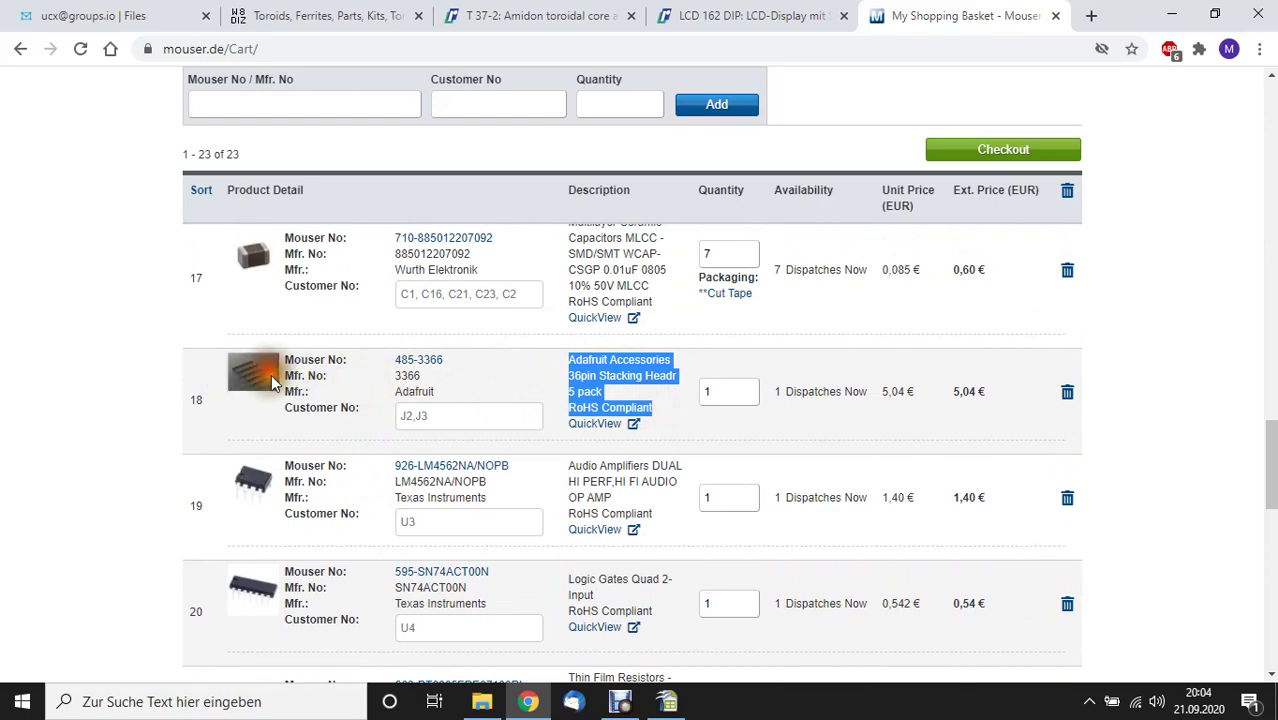
pyautogui.click(420, 366)
# View the enlarged Adafruit 3366 product image, close it, then go back.
pyautogui.scroll(-3, 471, 322)
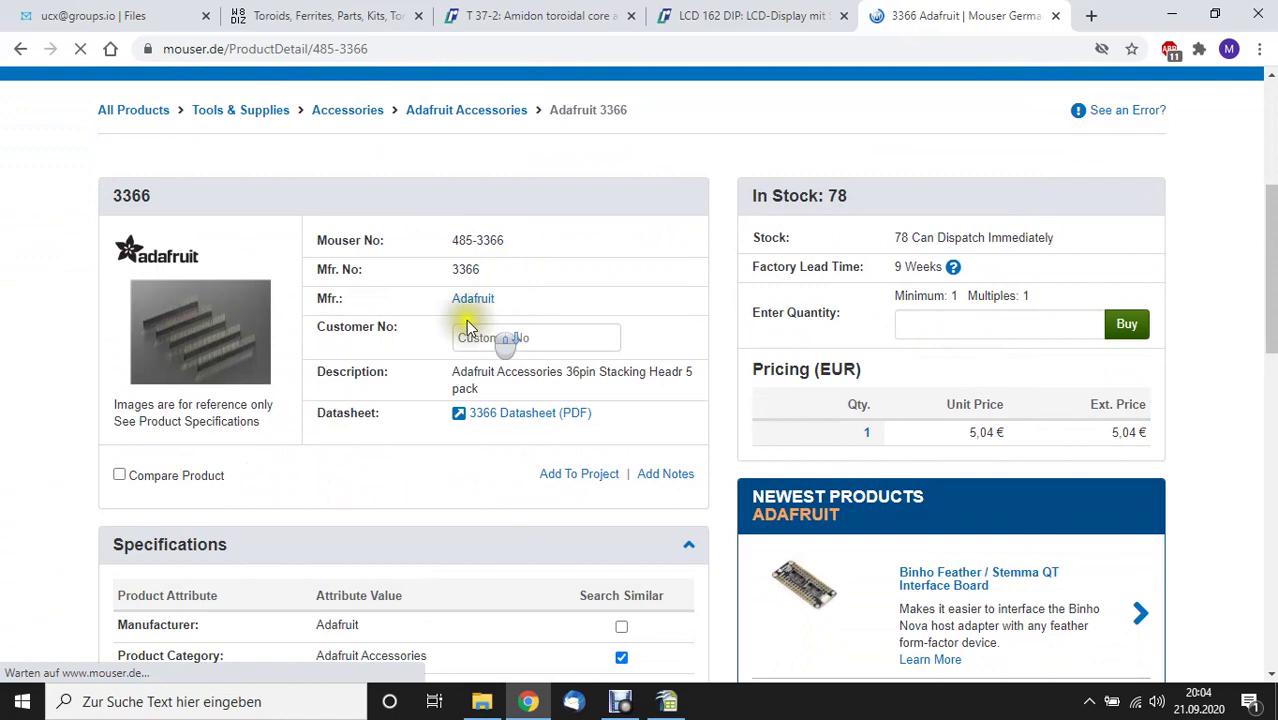
pyautogui.moveTo(196, 342)
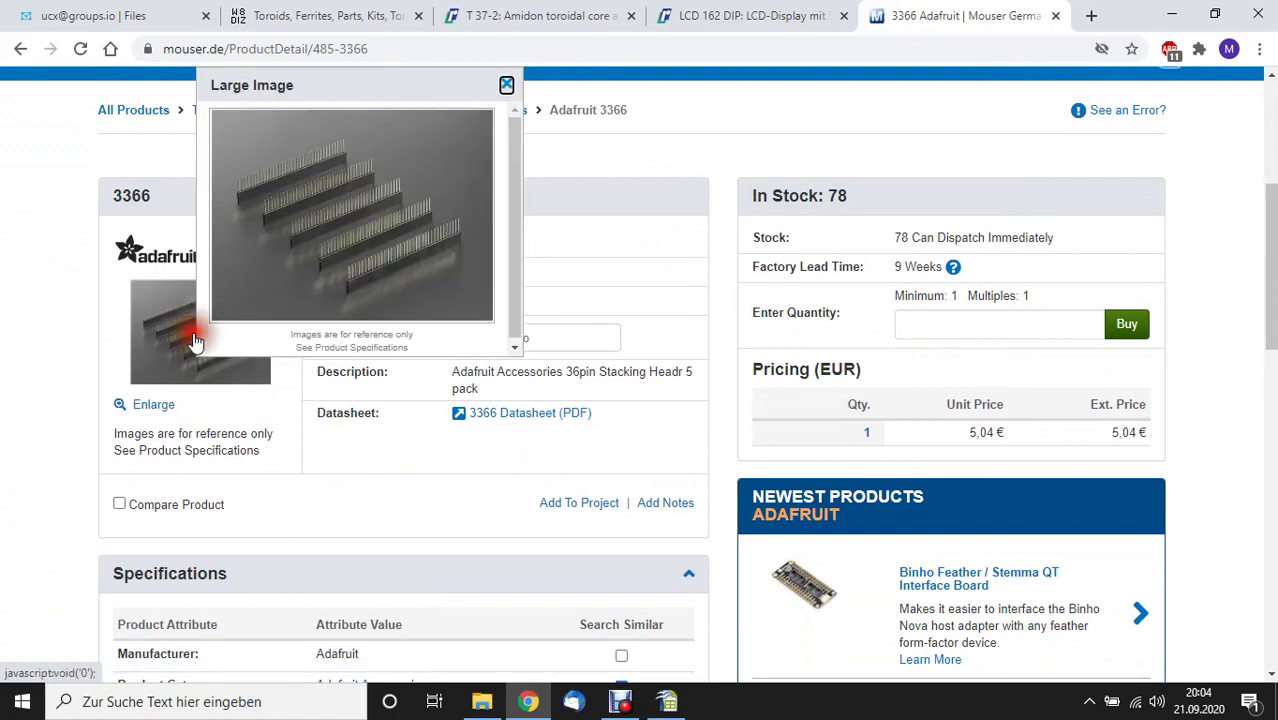
pyautogui.click(507, 86)
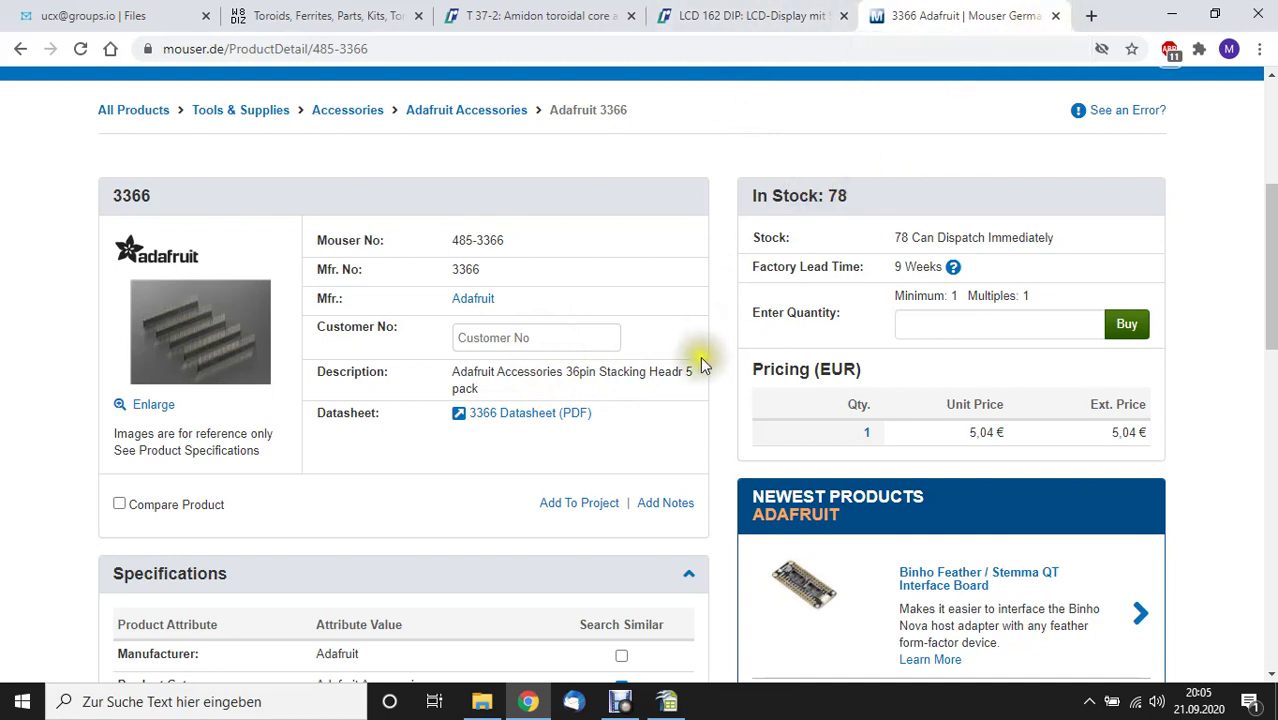
pyautogui.click(24, 47)
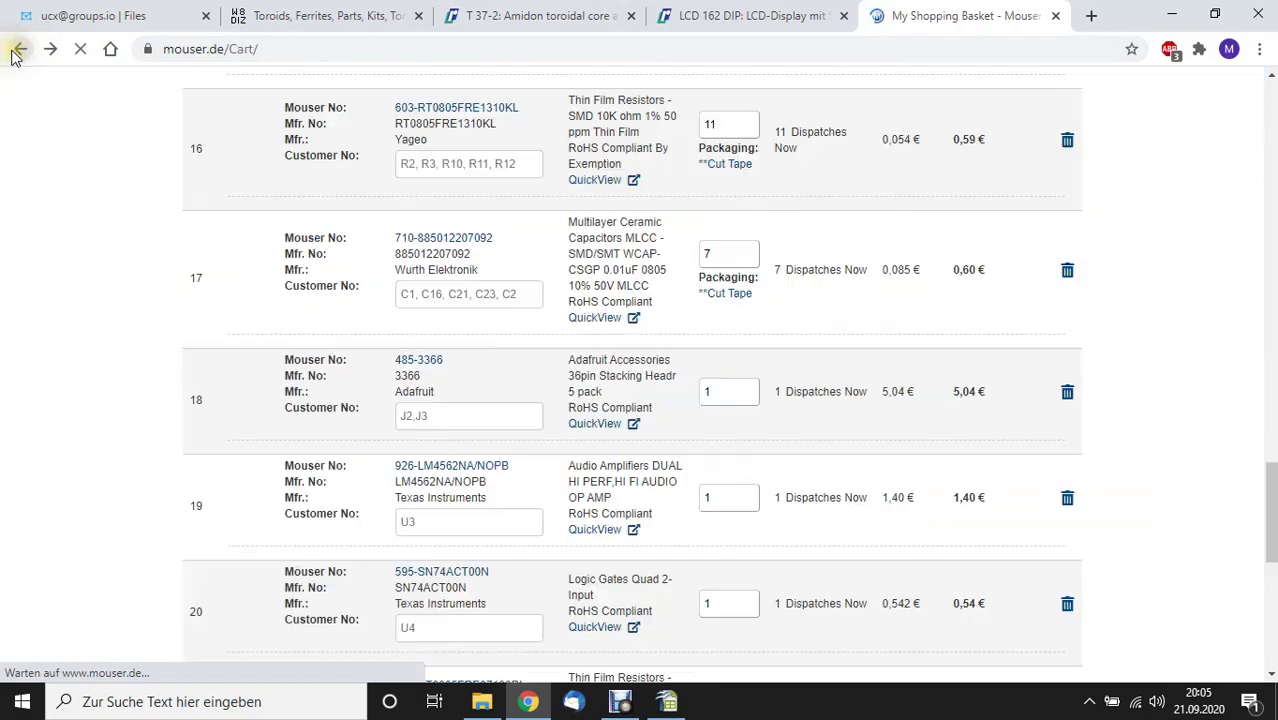
# Go back to the uSDX building manual PDF and scroll to its 'Where to get the Parts' section.
pyautogui.click(20, 50)
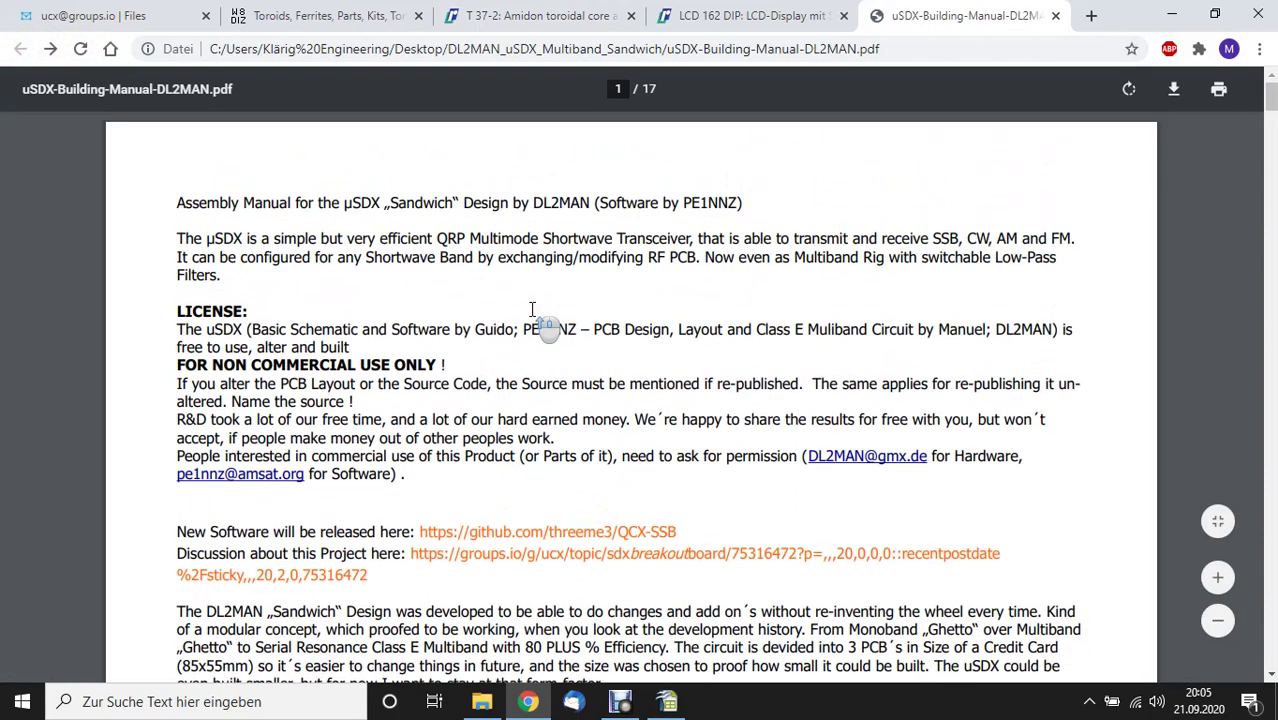
pyautogui.scroll(-1, 532, 310)
pyautogui.scroll(-12, 532, 310)
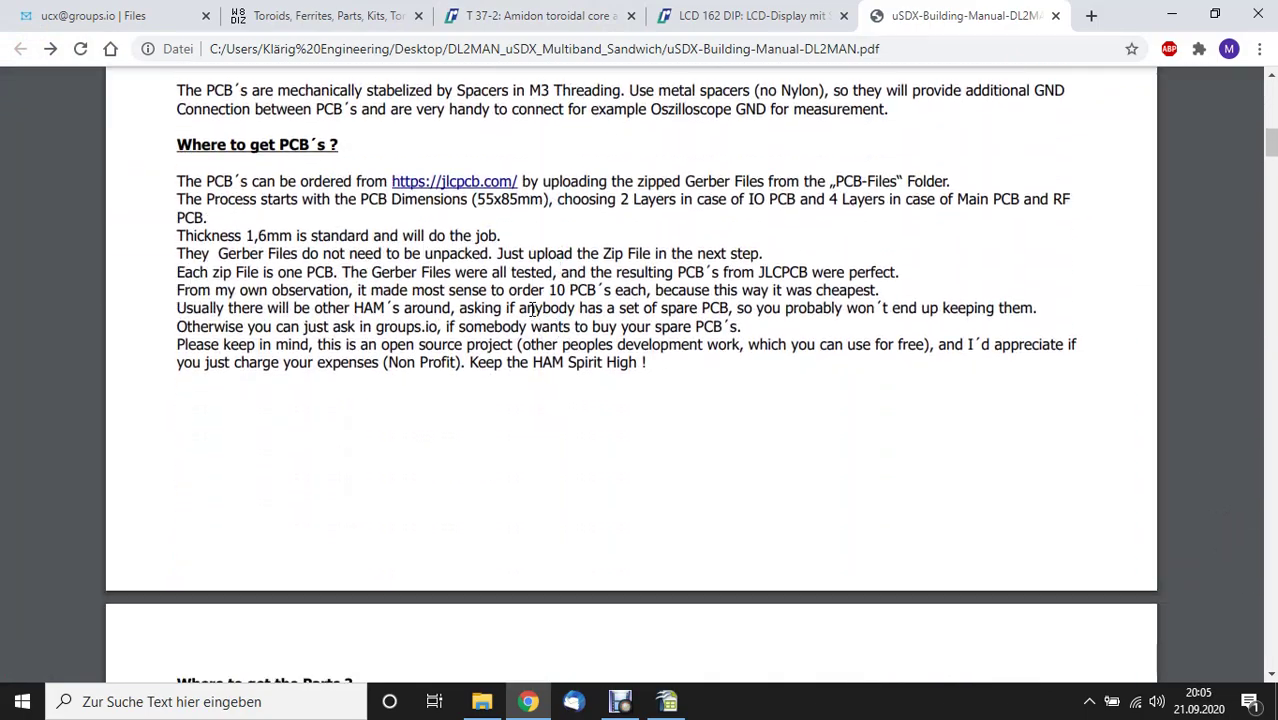
pyautogui.scroll(10, 532, 310)
pyautogui.scroll(-10, 535, 318)
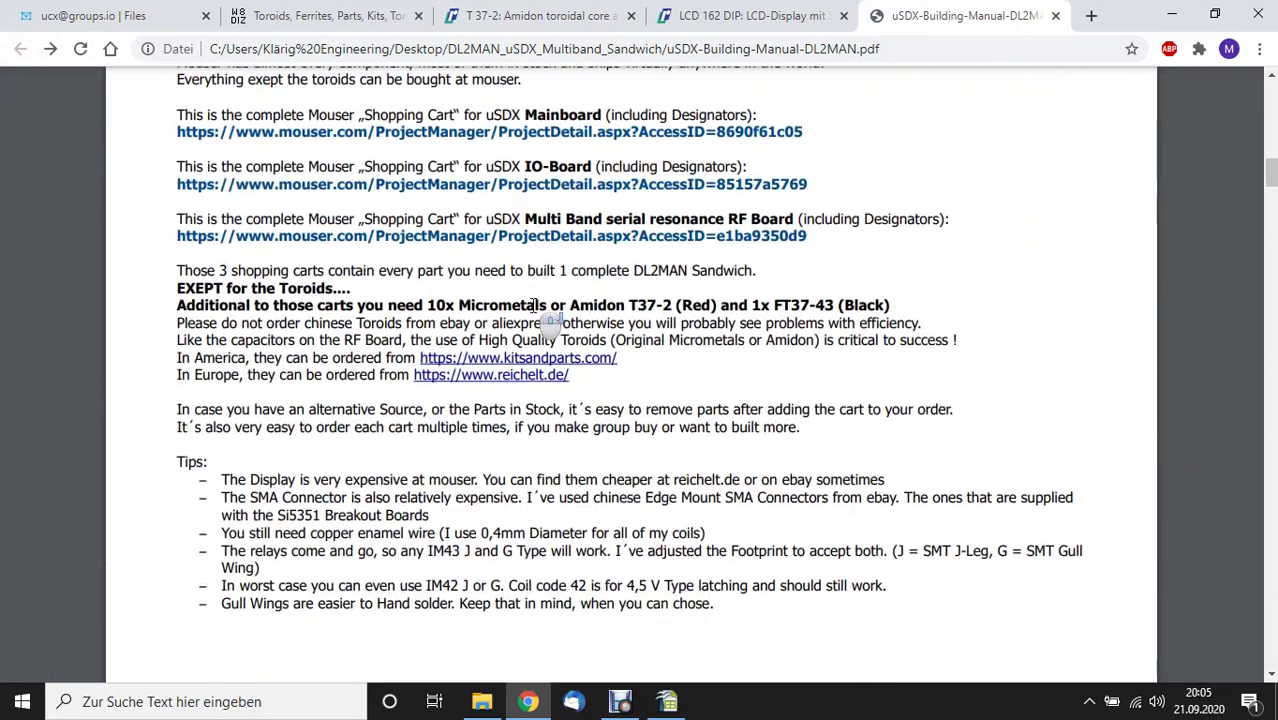
pyautogui.scroll(2, 462, 172)
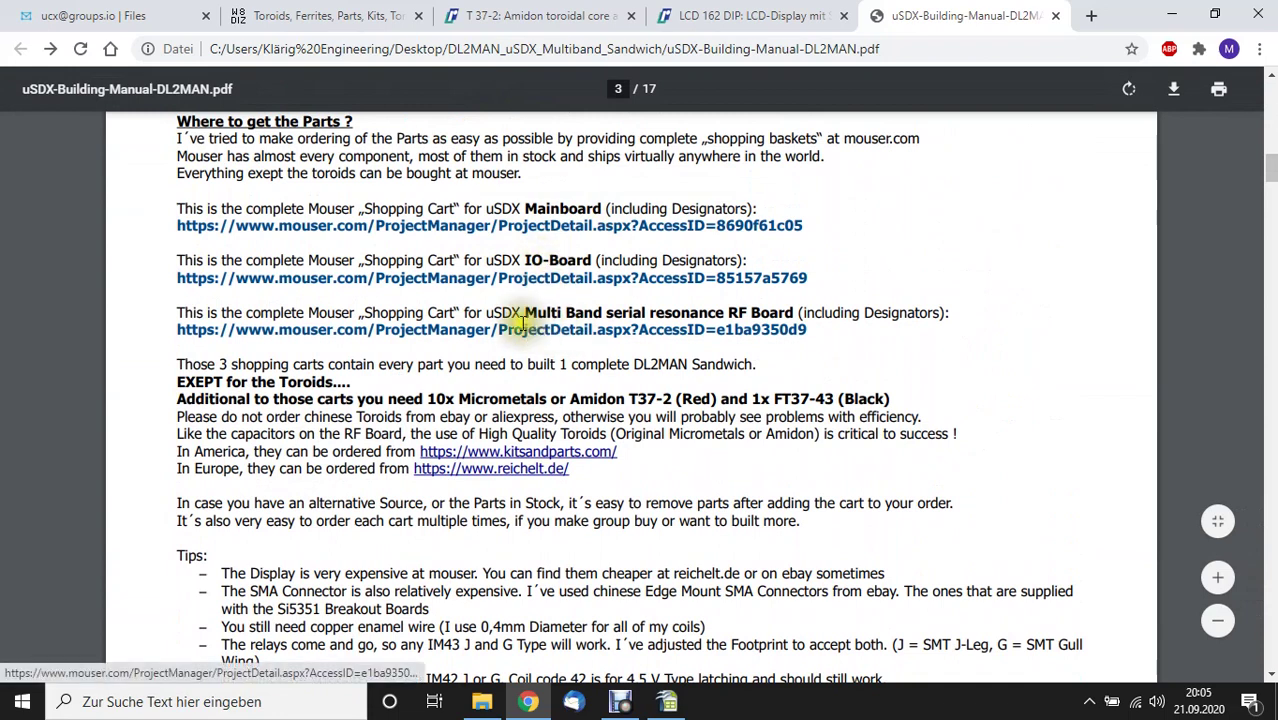
# Highlight the Multi Band RF Board and toroid exception lines, then follow the kitsandparts.com link.
pyautogui.moveTo(512, 315); pyautogui.dragTo(805, 320)
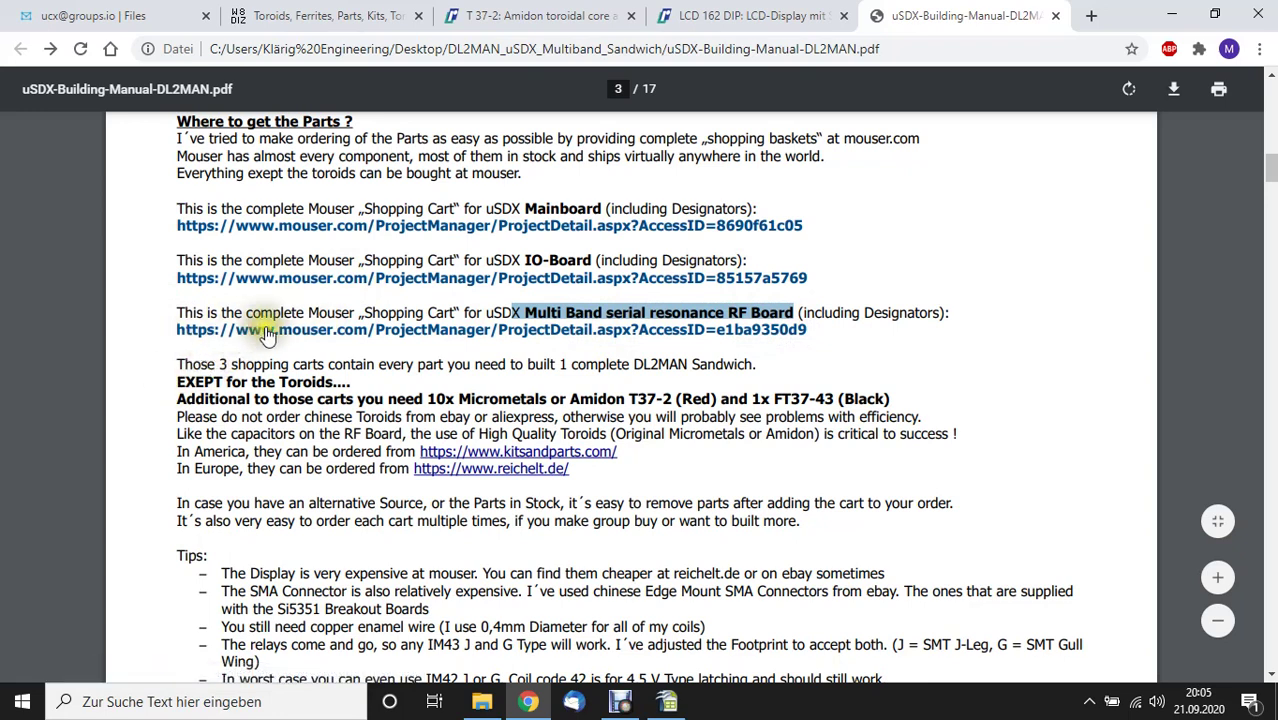
pyautogui.moveTo(177, 382); pyautogui.dragTo(352, 385)
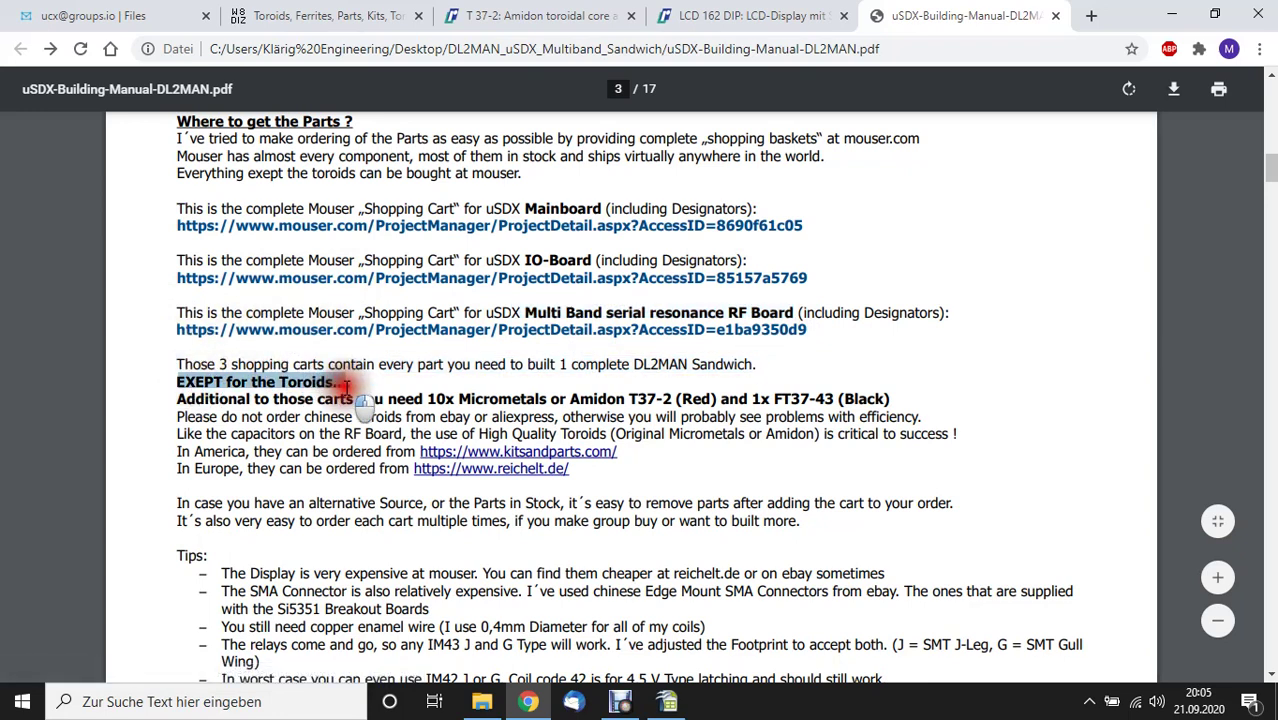
pyautogui.click(521, 453)
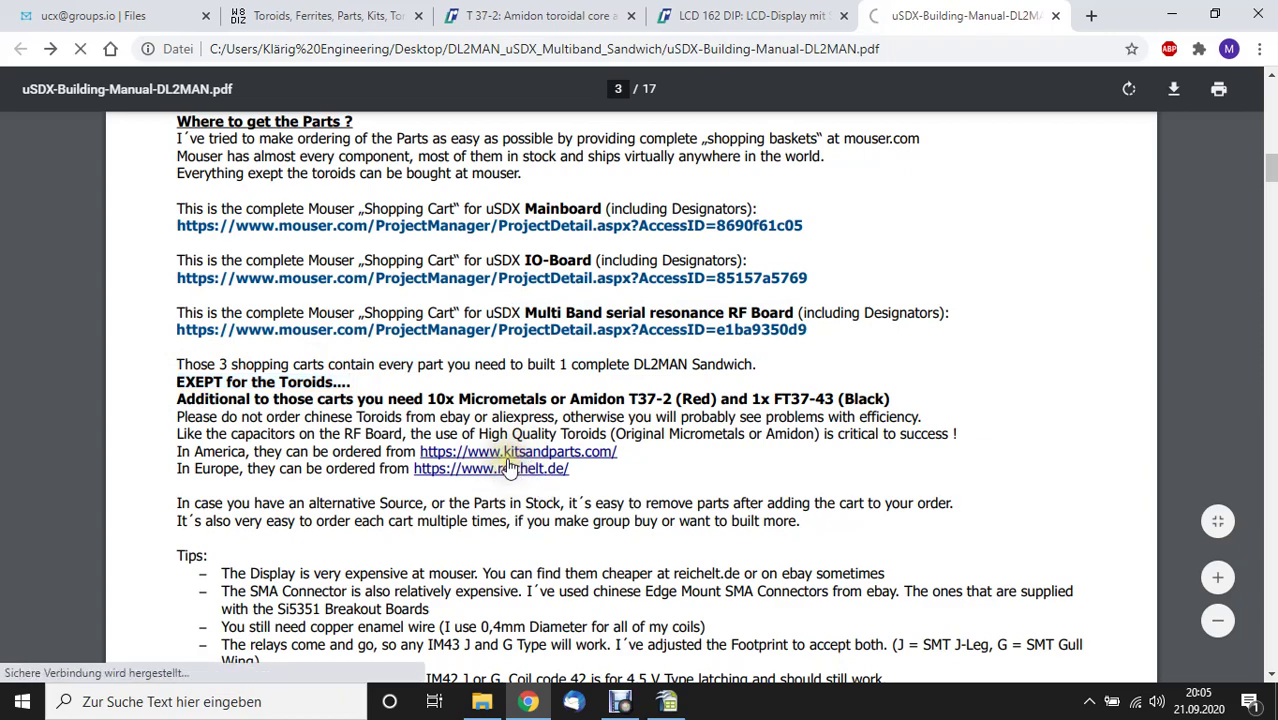
# Show Kitsandparts' toroid price table: T37-2 at $5.00 and FT37-43 at $6.00 per 25 pieces.
pyautogui.click(330, 15)
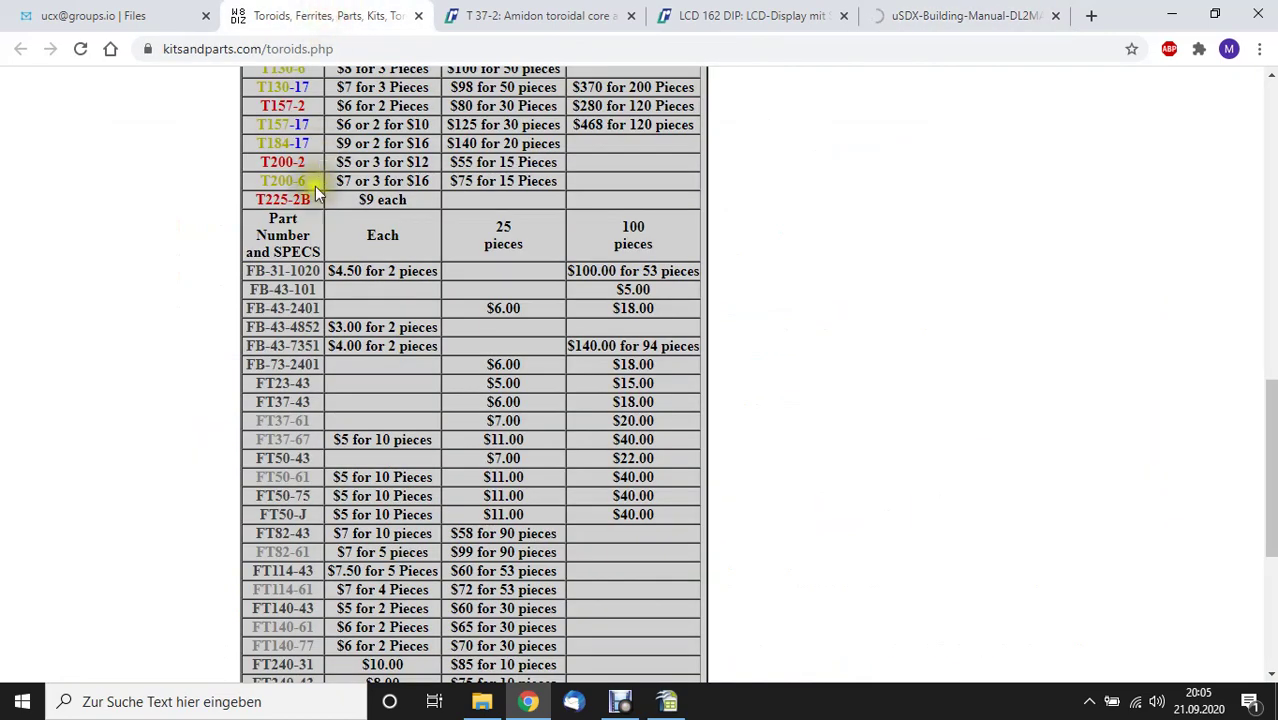
pyautogui.scroll(10, 315, 192)
pyautogui.scroll(-4, 337, 294)
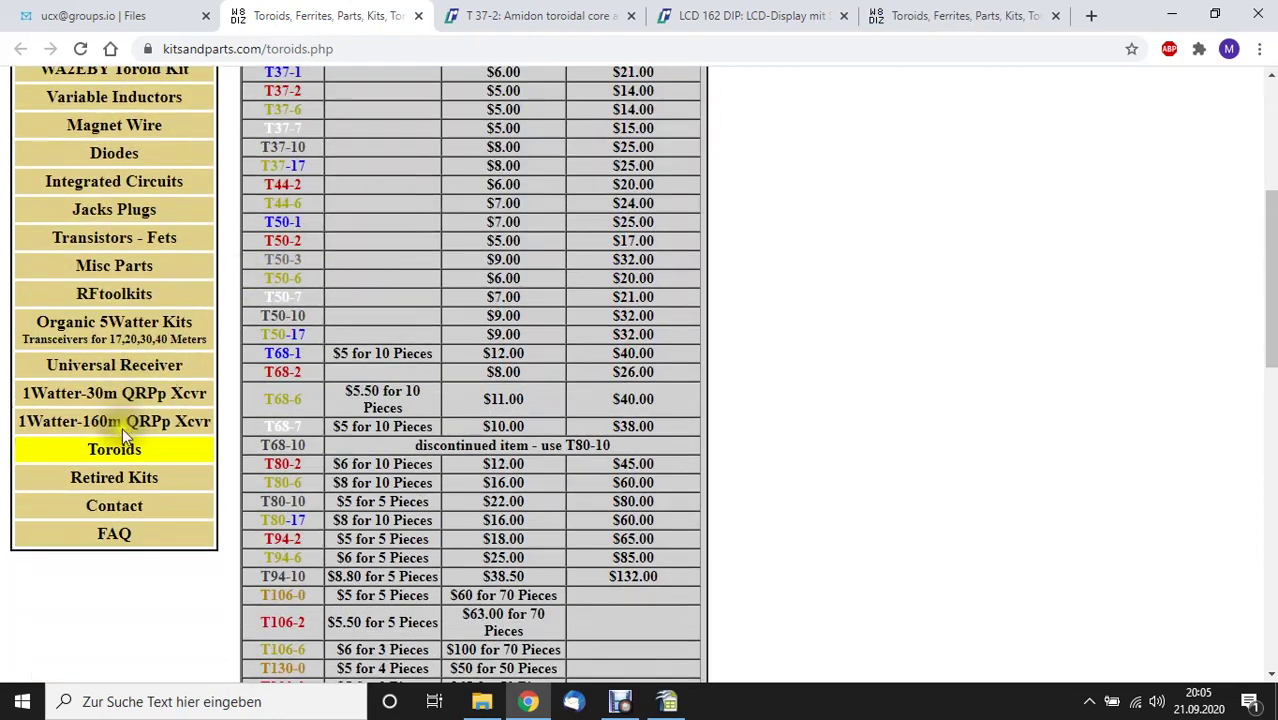
pyautogui.scroll(1, 289, 231)
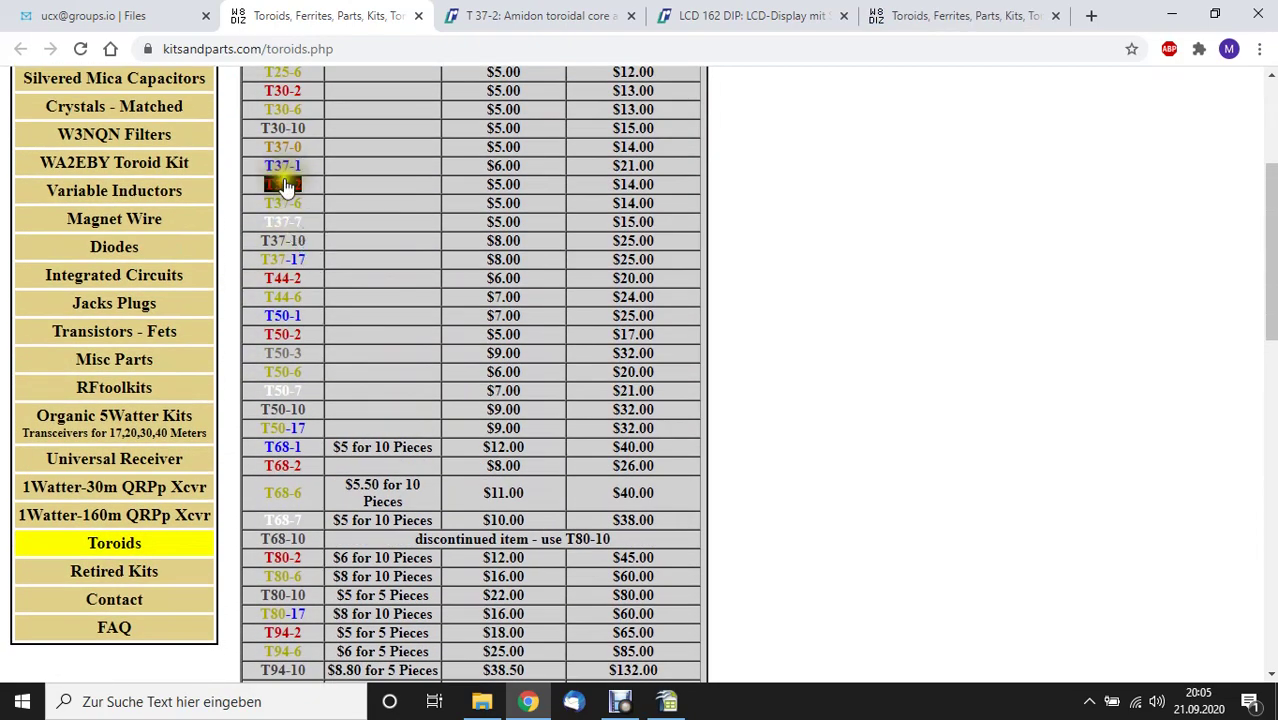
pyautogui.scroll(1, 287, 186)
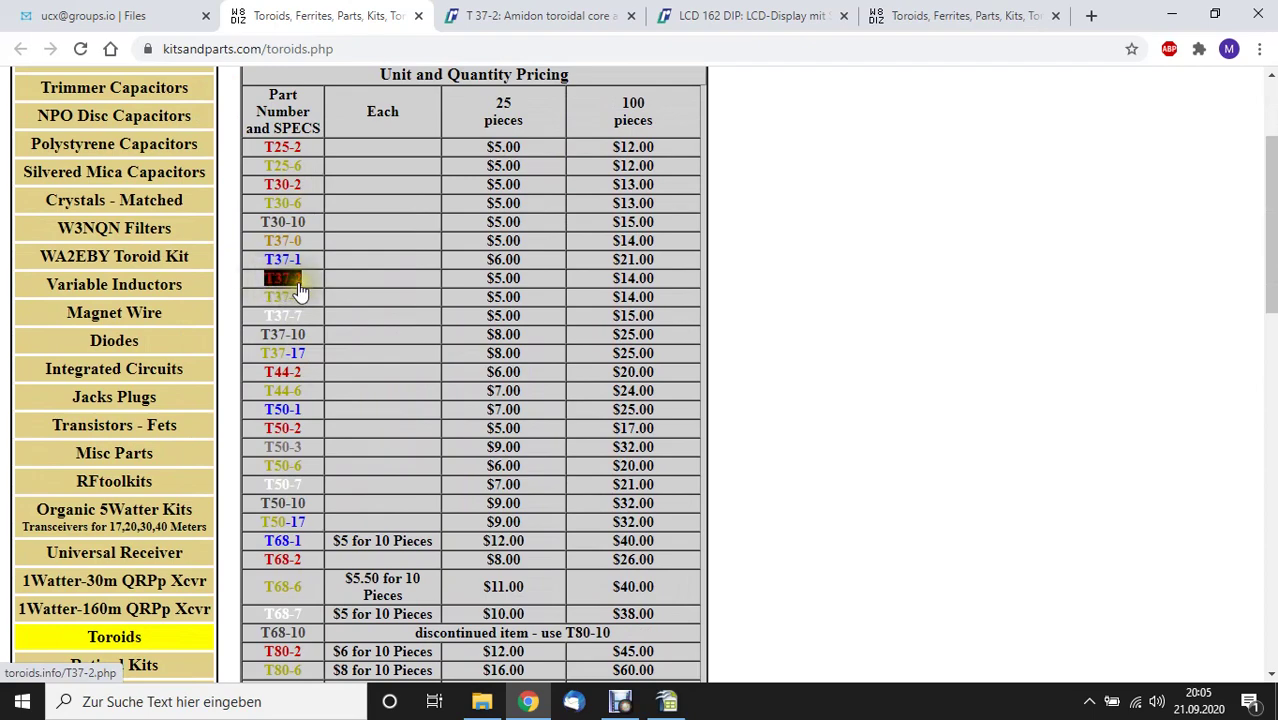
pyautogui.scroll(-15, 317, 272)
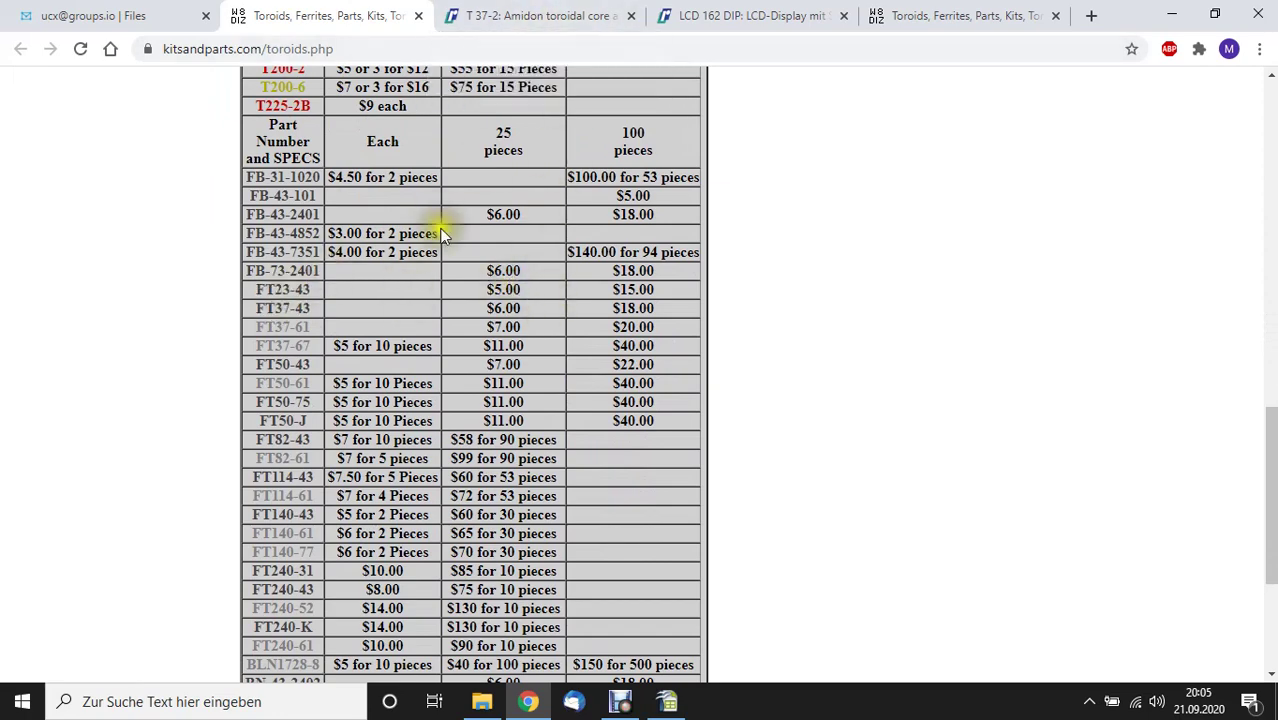
# Review Reichelt's T 37-2 Amidon toroid page, highlighting its title and the €0,53 price.
pyautogui.click(522, 18)
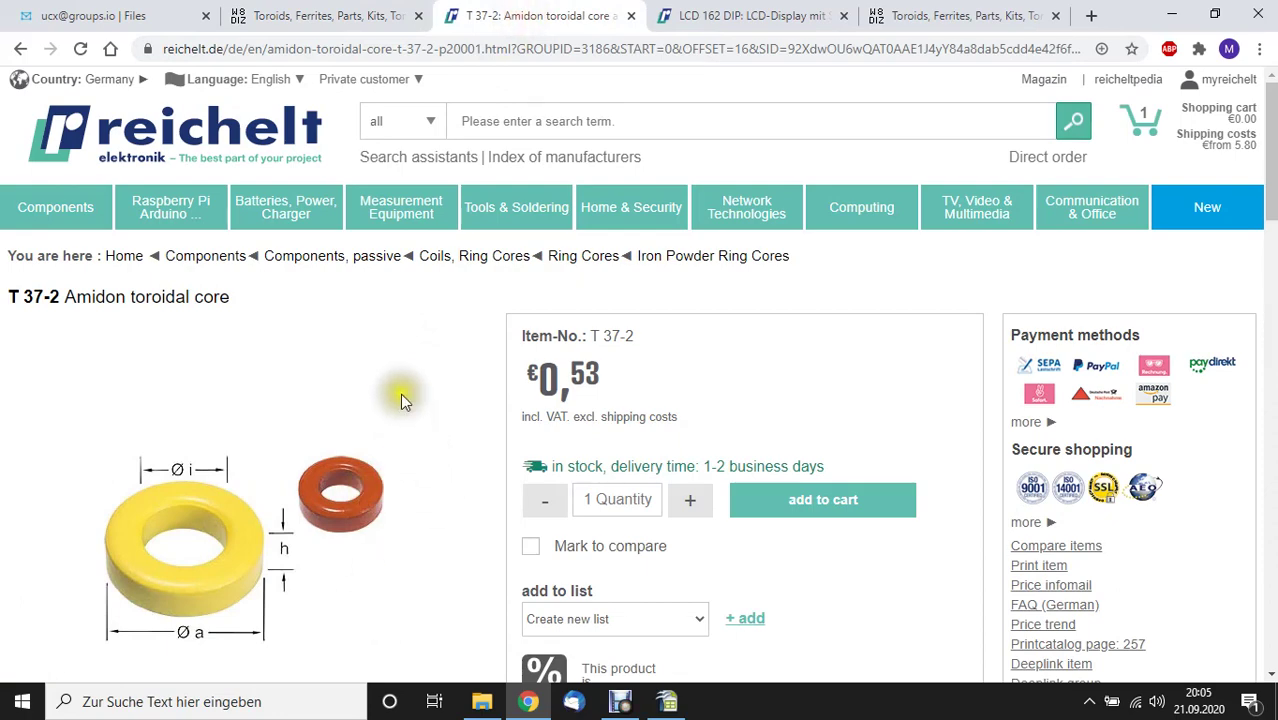
pyautogui.scroll(-1, 404, 373)
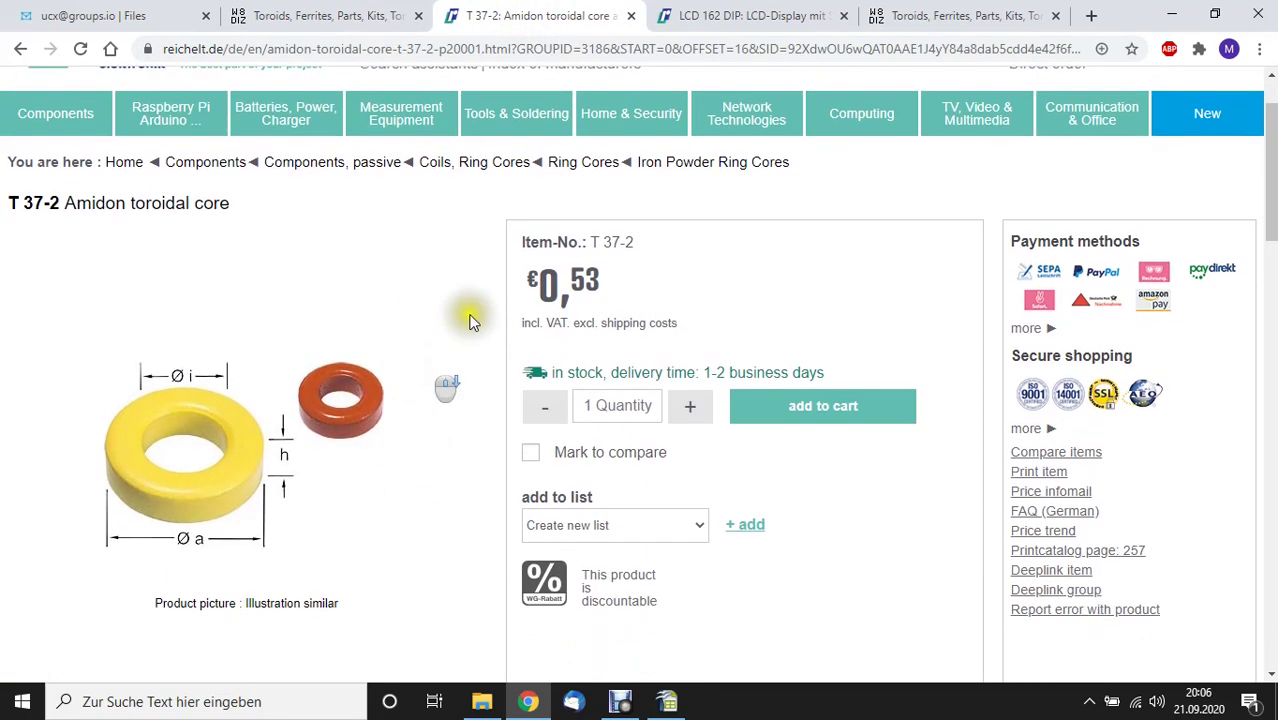
pyautogui.moveTo(5, 210); pyautogui.dragTo(76, 205)
pyautogui.doubleClick(557, 282)
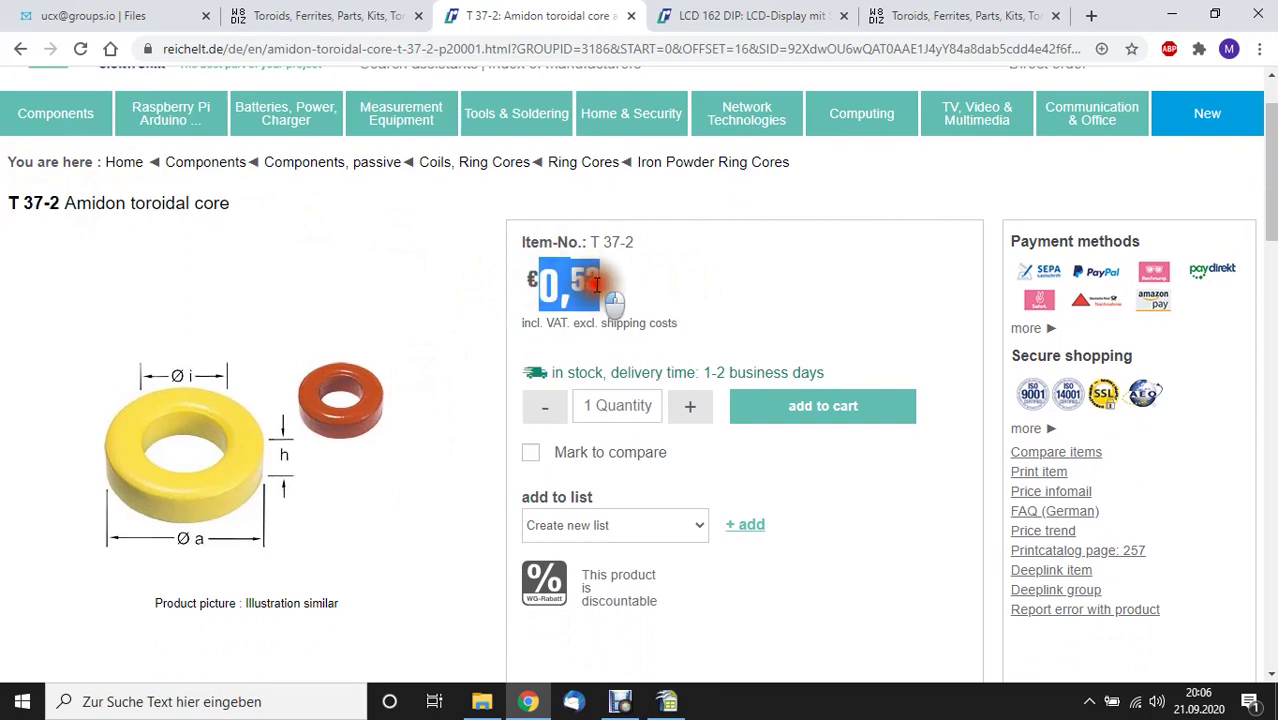
# Switch to Reichelt's LCD 162 DIP display page at 16,18 € and select its web address.
pyautogui.click(695, 18)
pyautogui.scroll(-1, 432, 360)
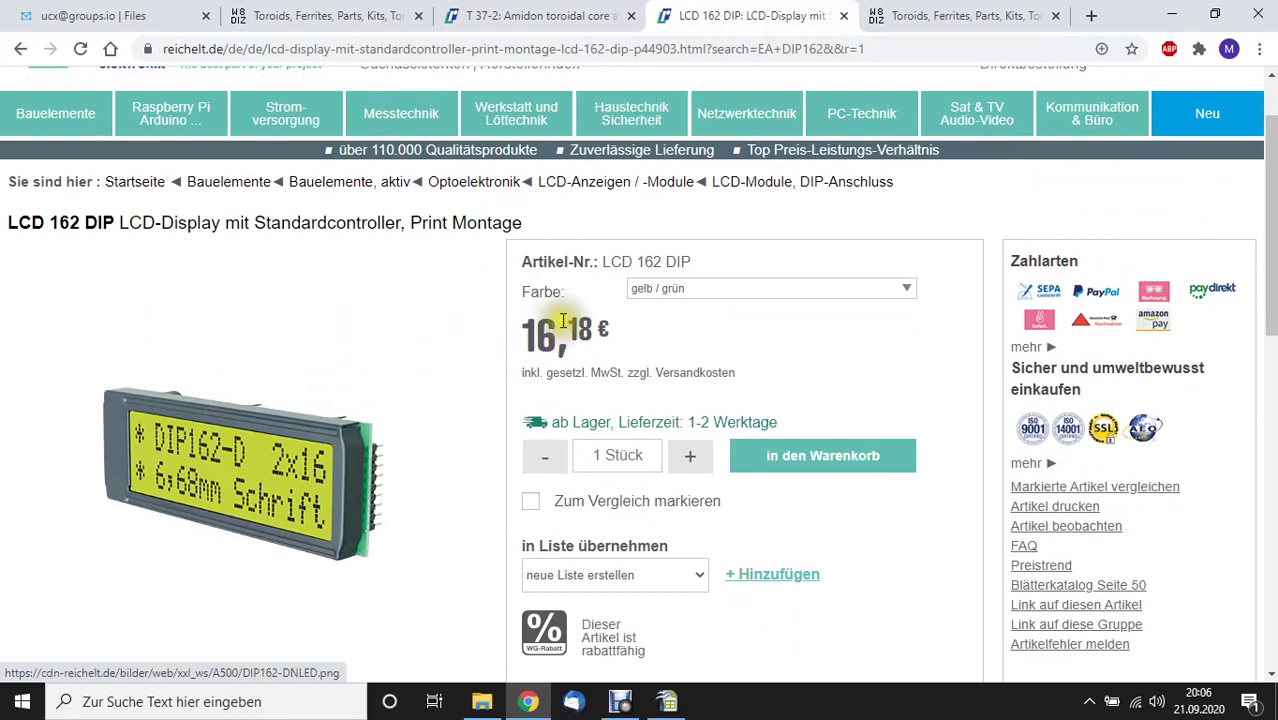
pyautogui.click(406, 50)
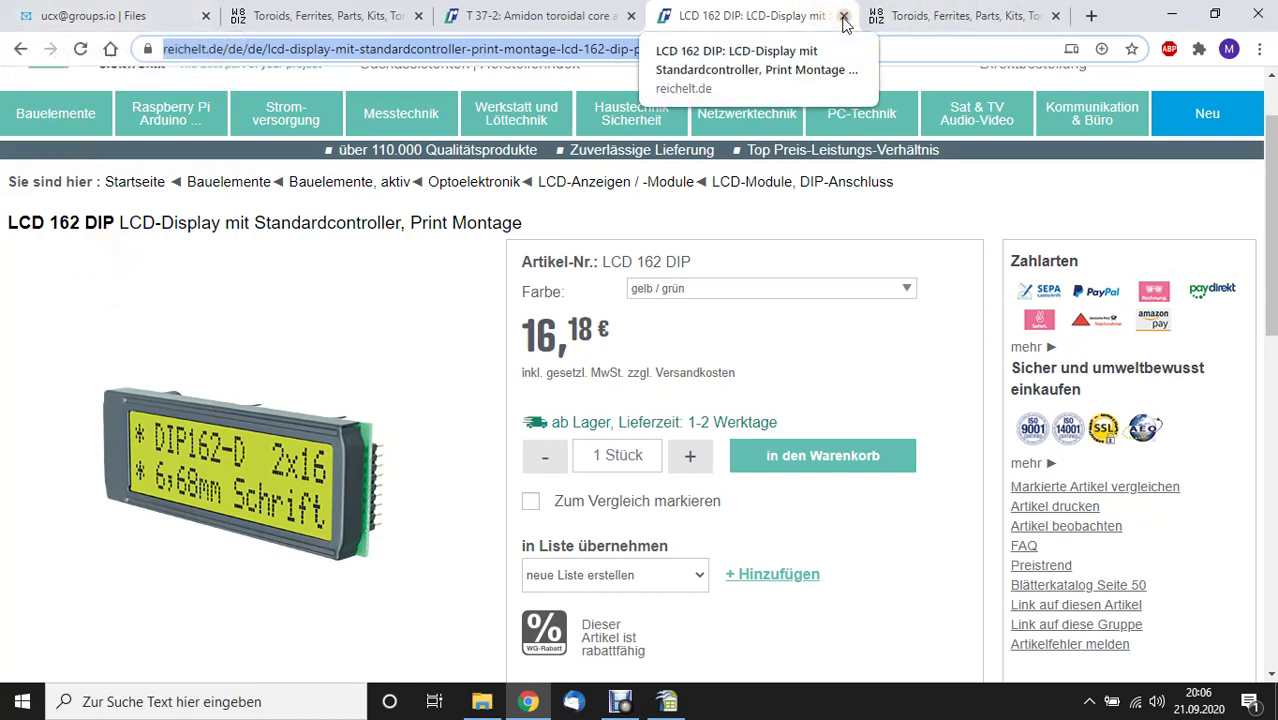
pyautogui.scroll(1, 320, 210)
pyautogui.scroll(-1, 320, 218)
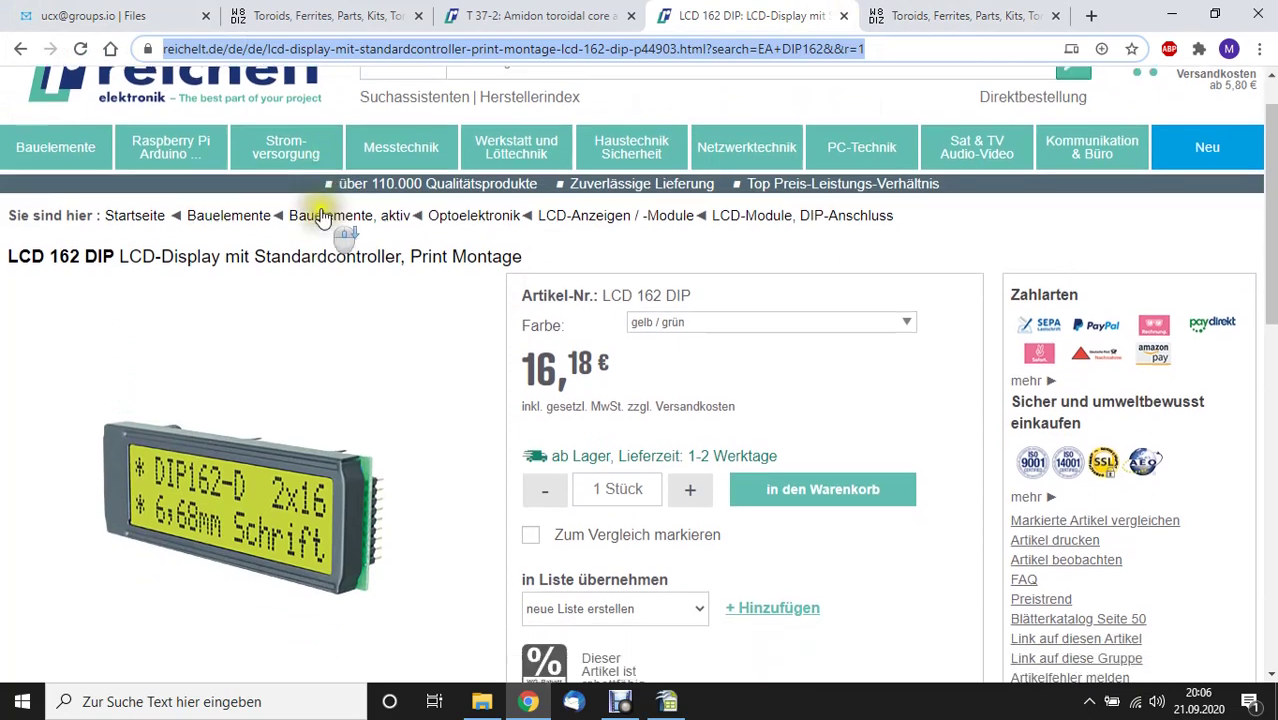
pyautogui.scroll(-1, 320, 218)
pyautogui.click(100, 15)
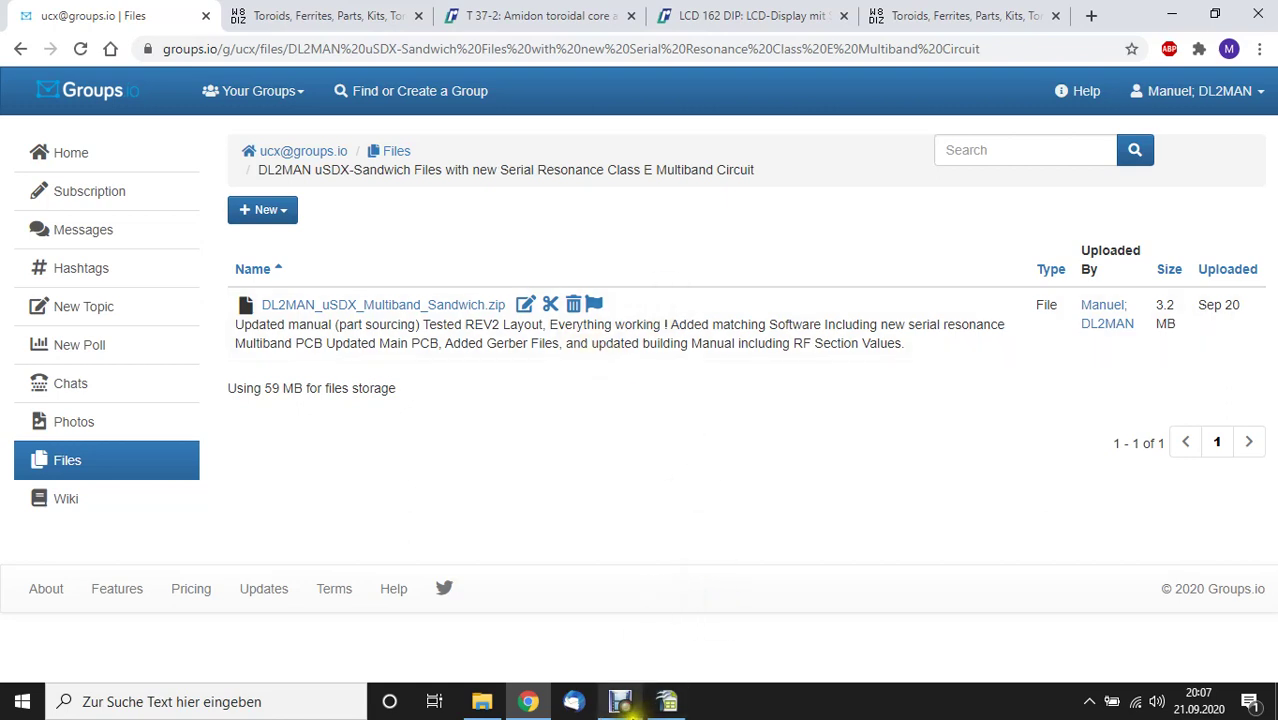
pyautogui.click(620, 703)
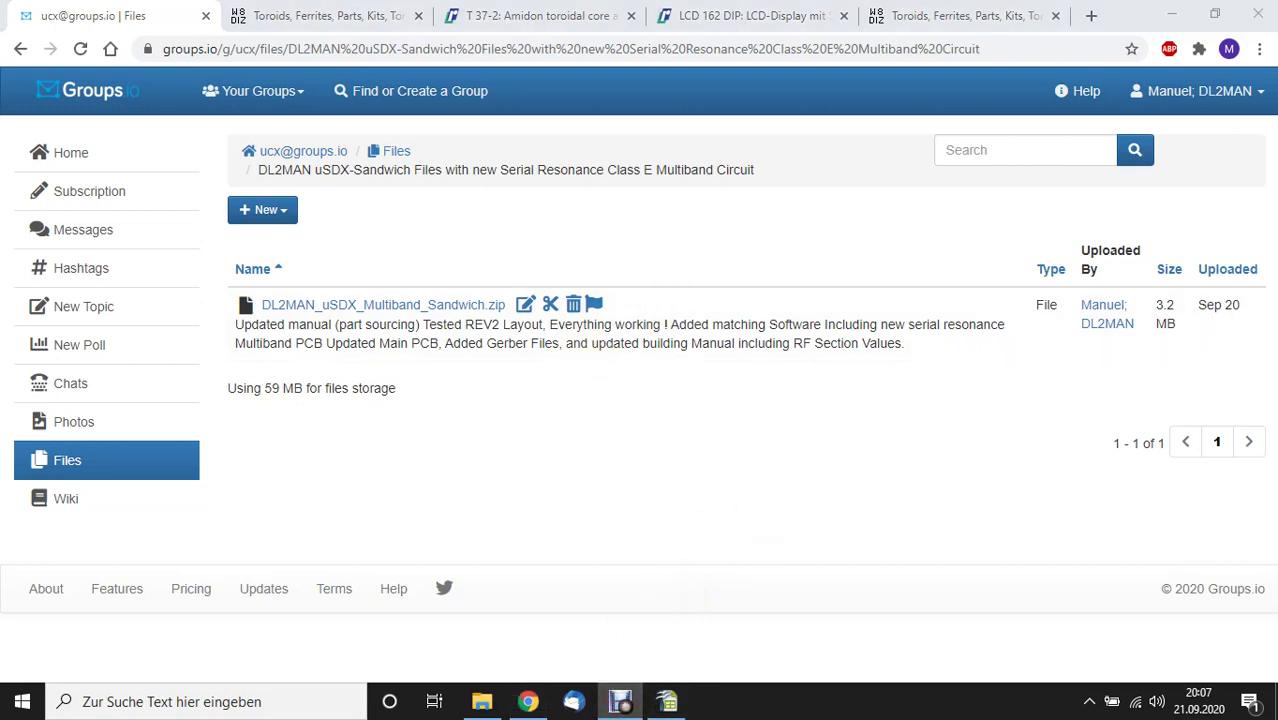